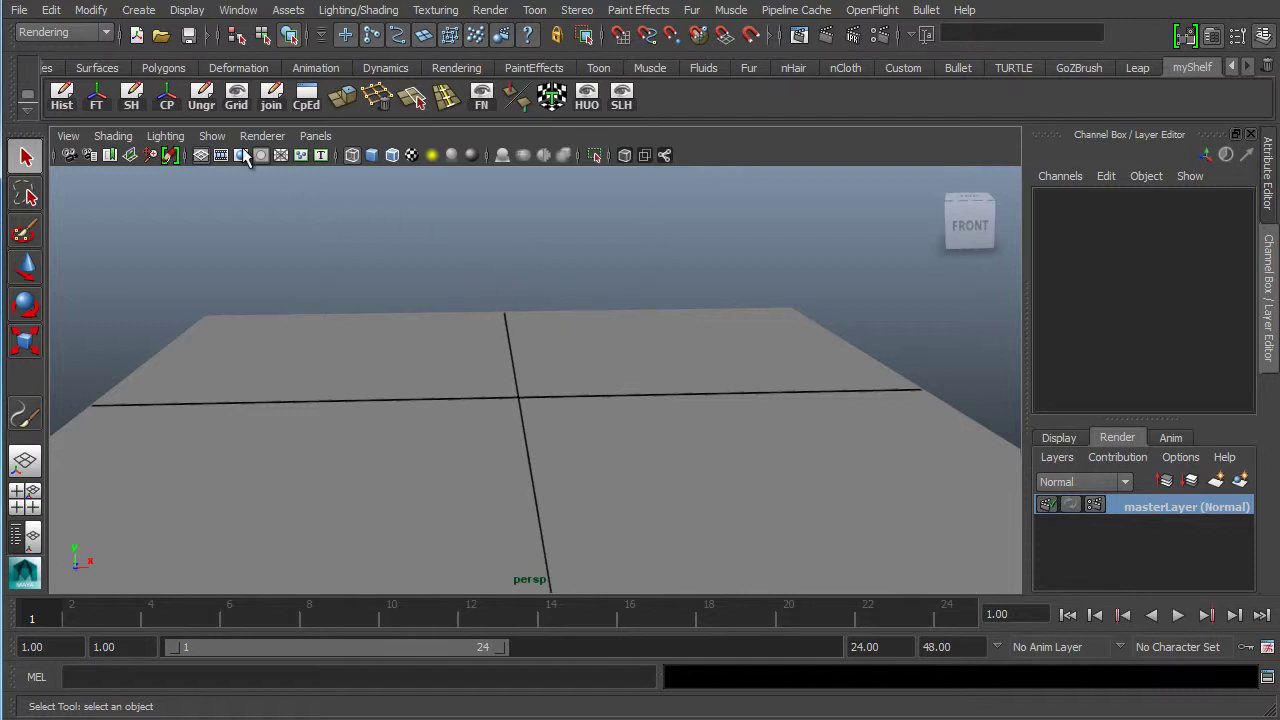
# - Make sure the Rendering menu set is active, then review the Paint Effects Tool's stroke settings and close them
pyautogui.click(62, 33)
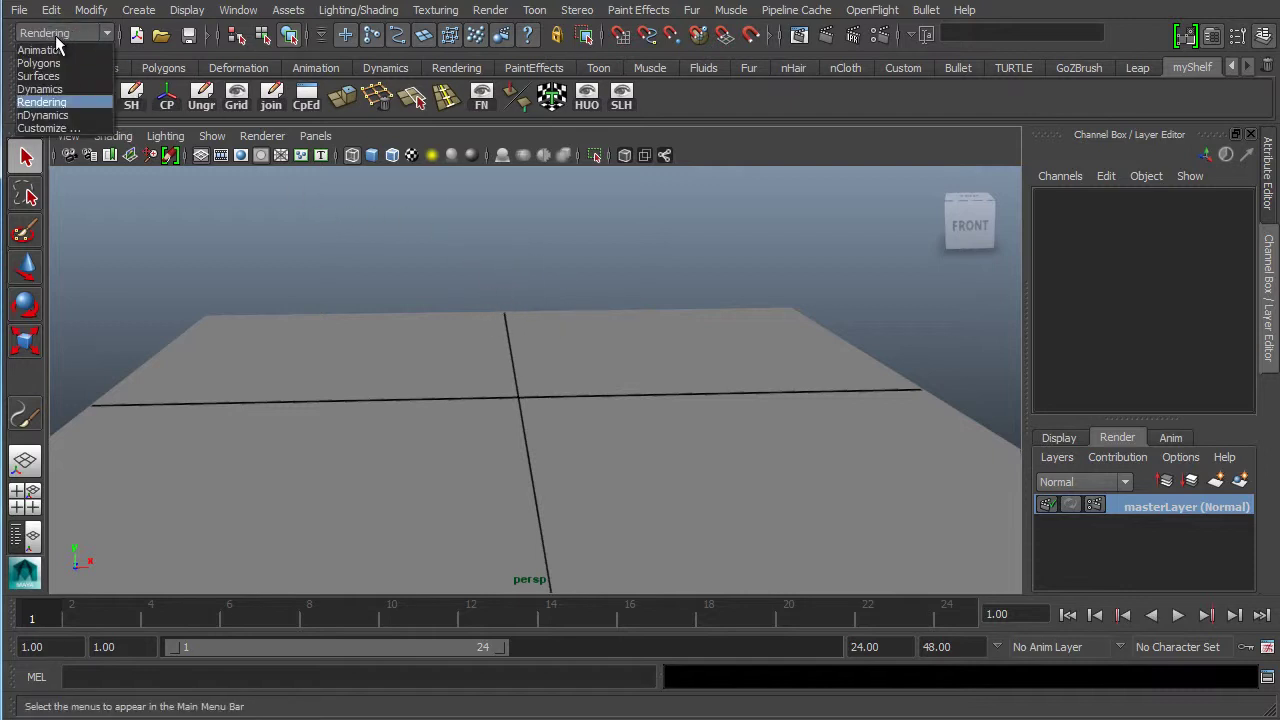
pyautogui.click(55, 102)
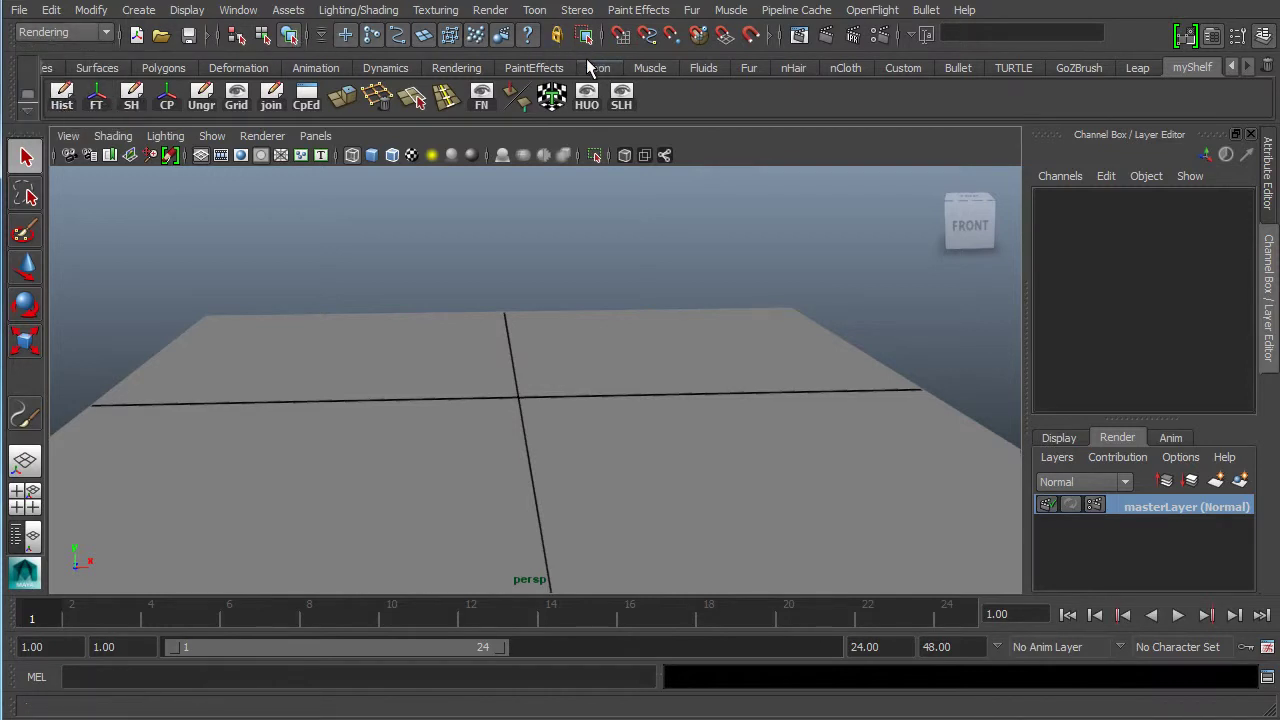
pyautogui.click(643, 12)
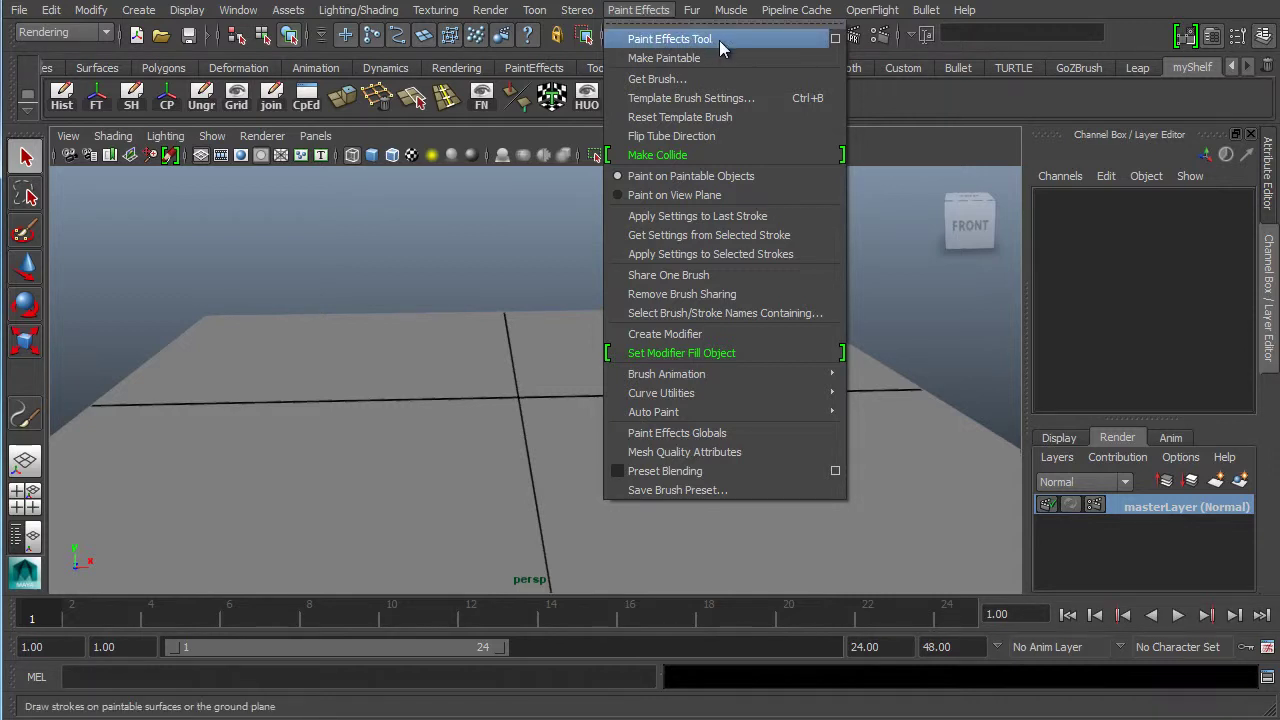
pyautogui.click(833, 40)
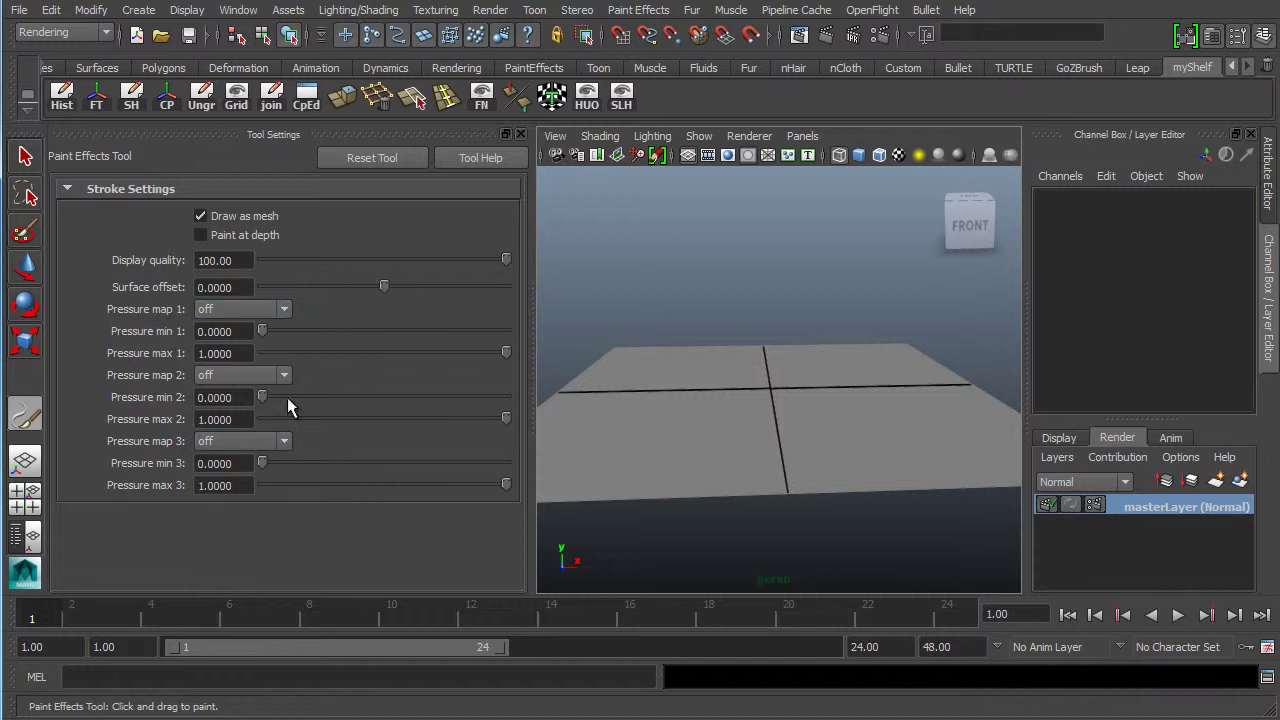
pyautogui.click(233, 259)
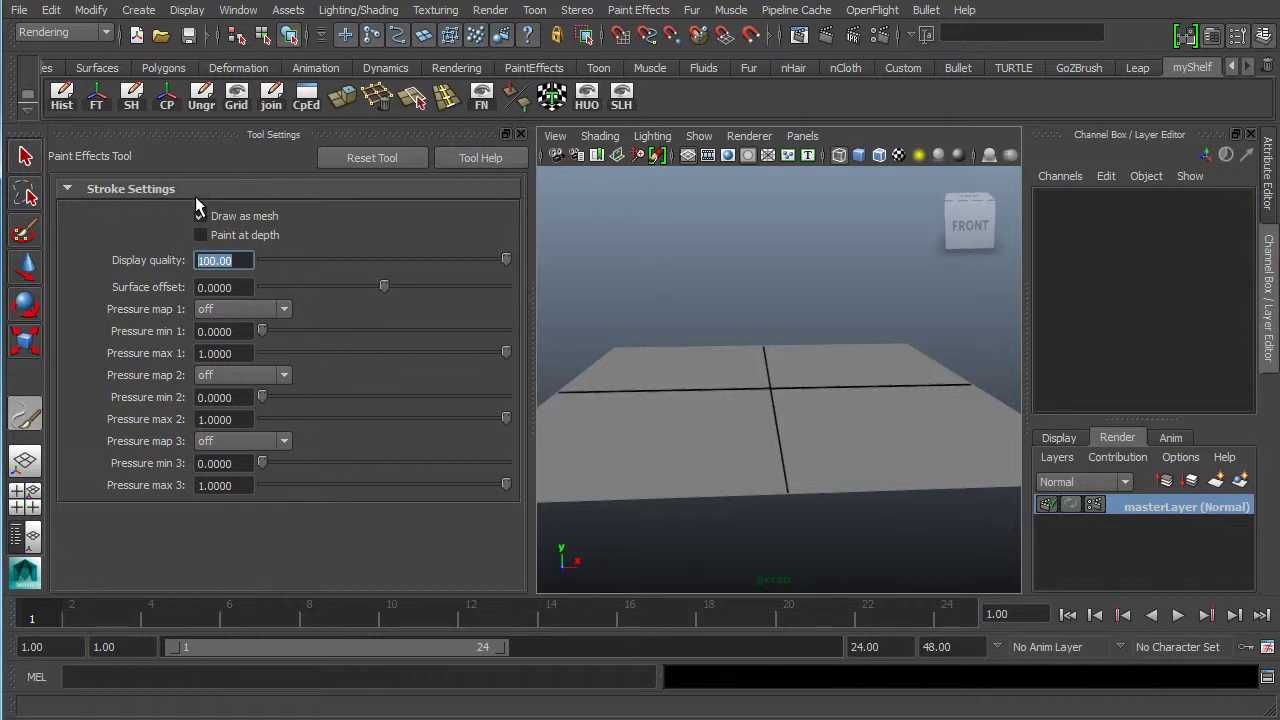
pyautogui.click(518, 134)
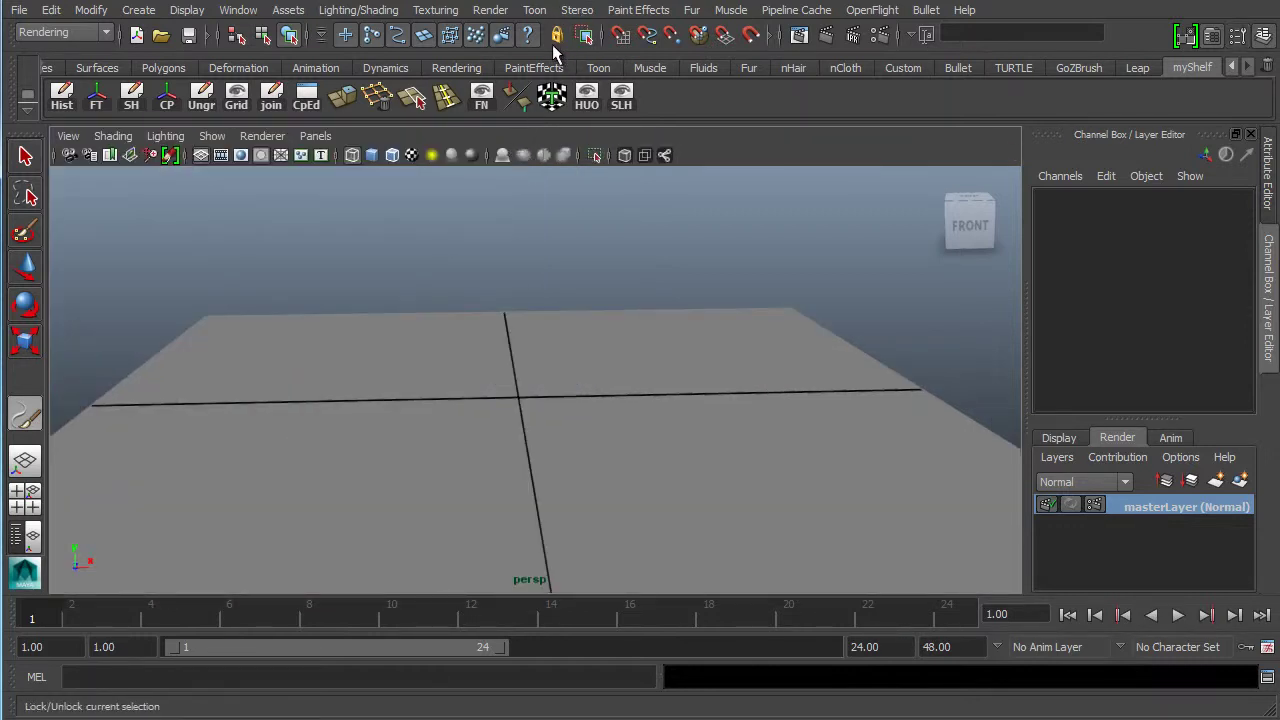
# - Open the Visor brush library with the Get Brush command, reposition its window and minimize it
pyautogui.click(640, 10)
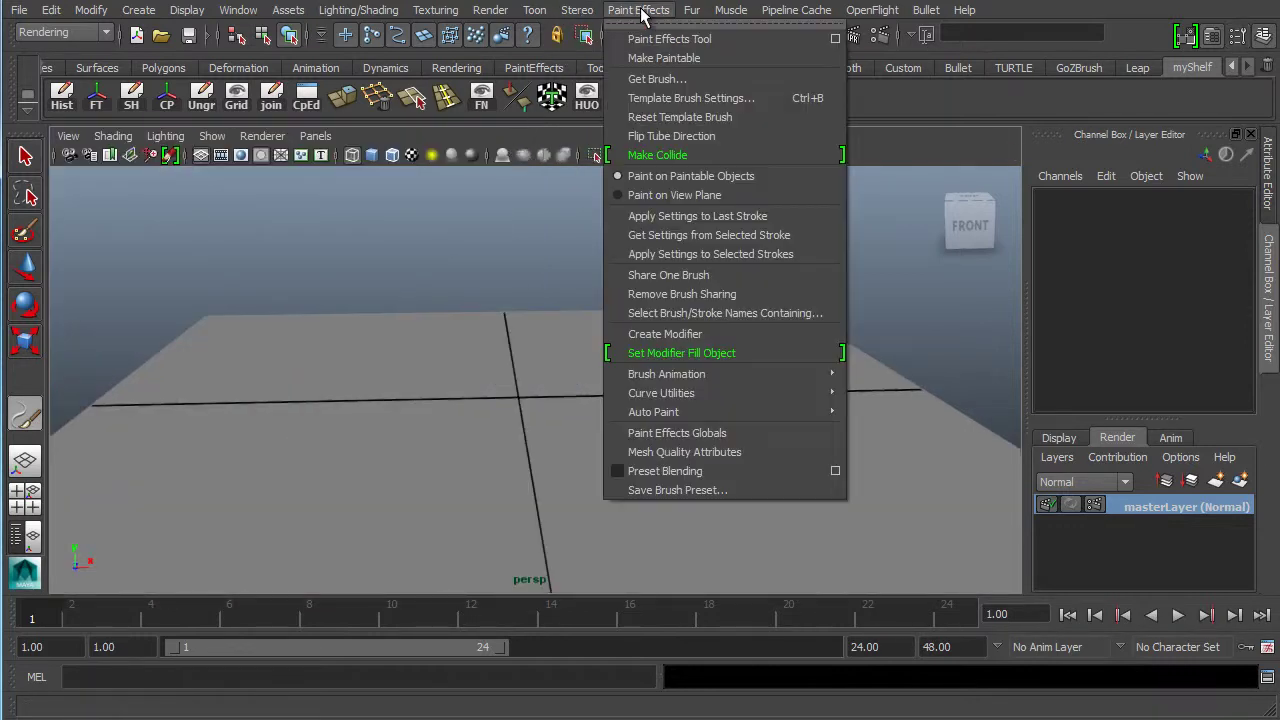
pyautogui.click(723, 79)
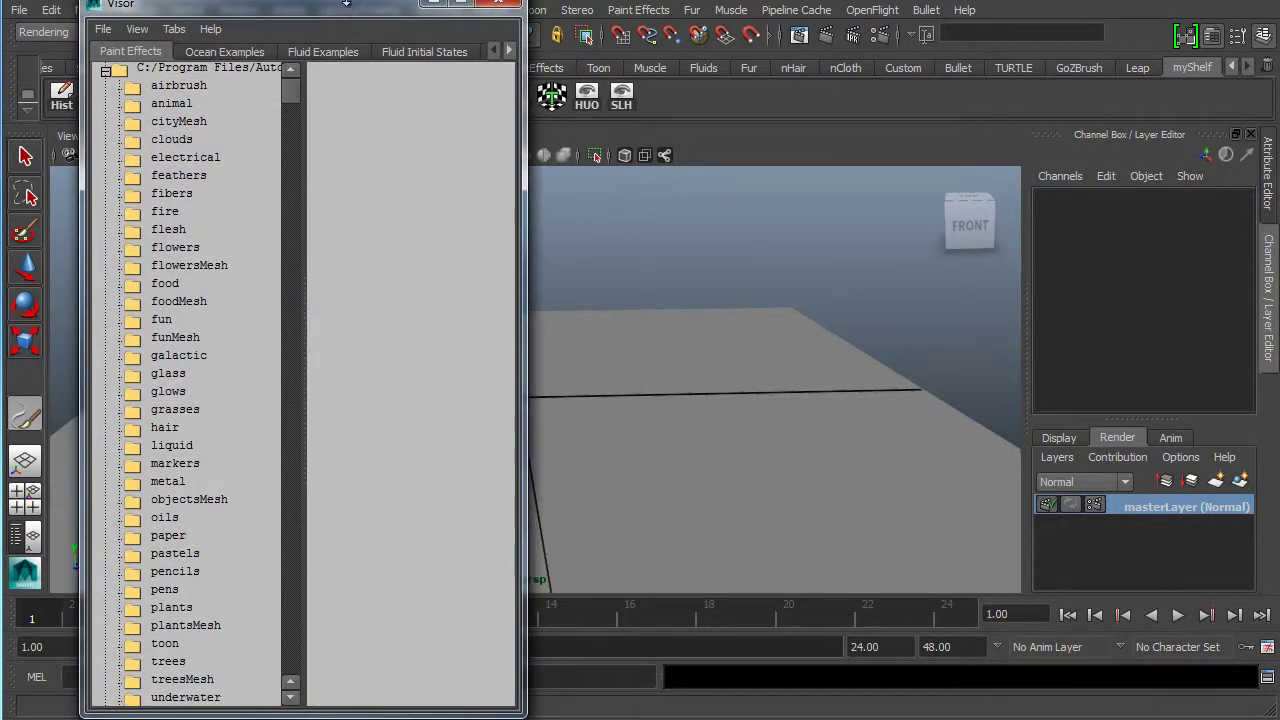
pyautogui.moveTo(345, 5); pyautogui.dragTo(375, 44)
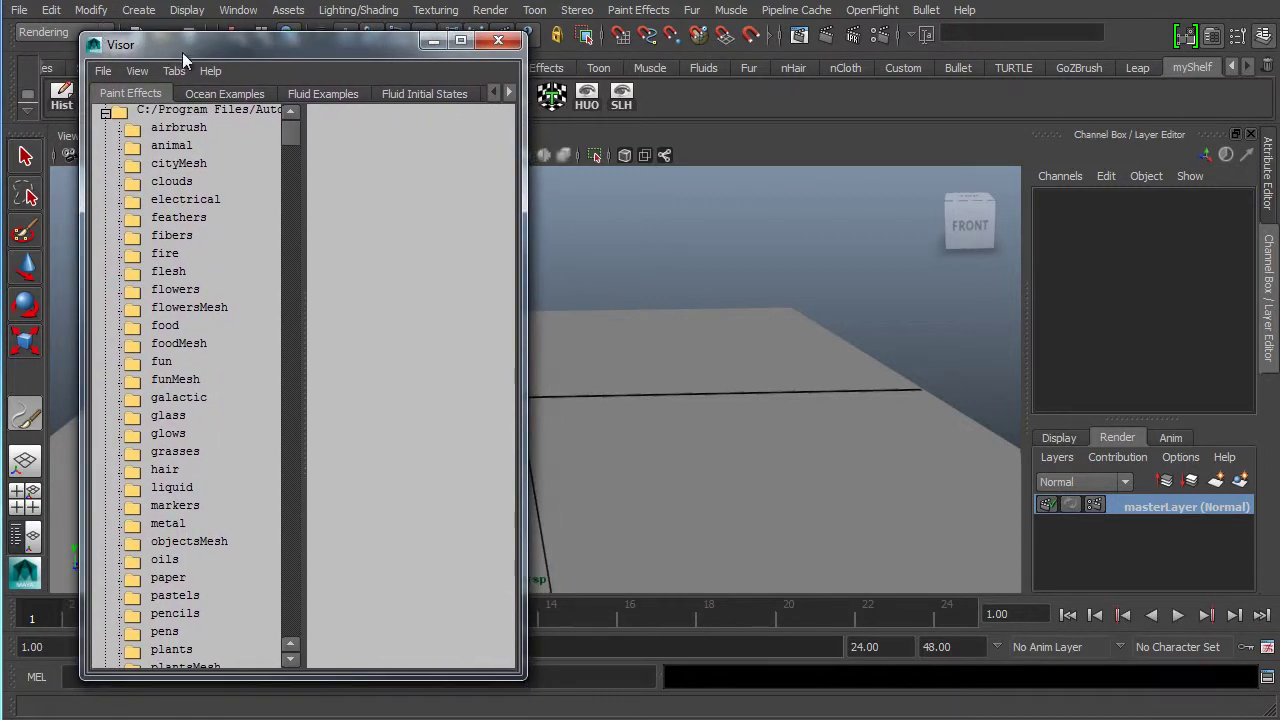
pyautogui.click(434, 41)
# - Open the Visor from the general editors and adjust its window width so the viewport stays partly visible
pyautogui.click(240, 11)
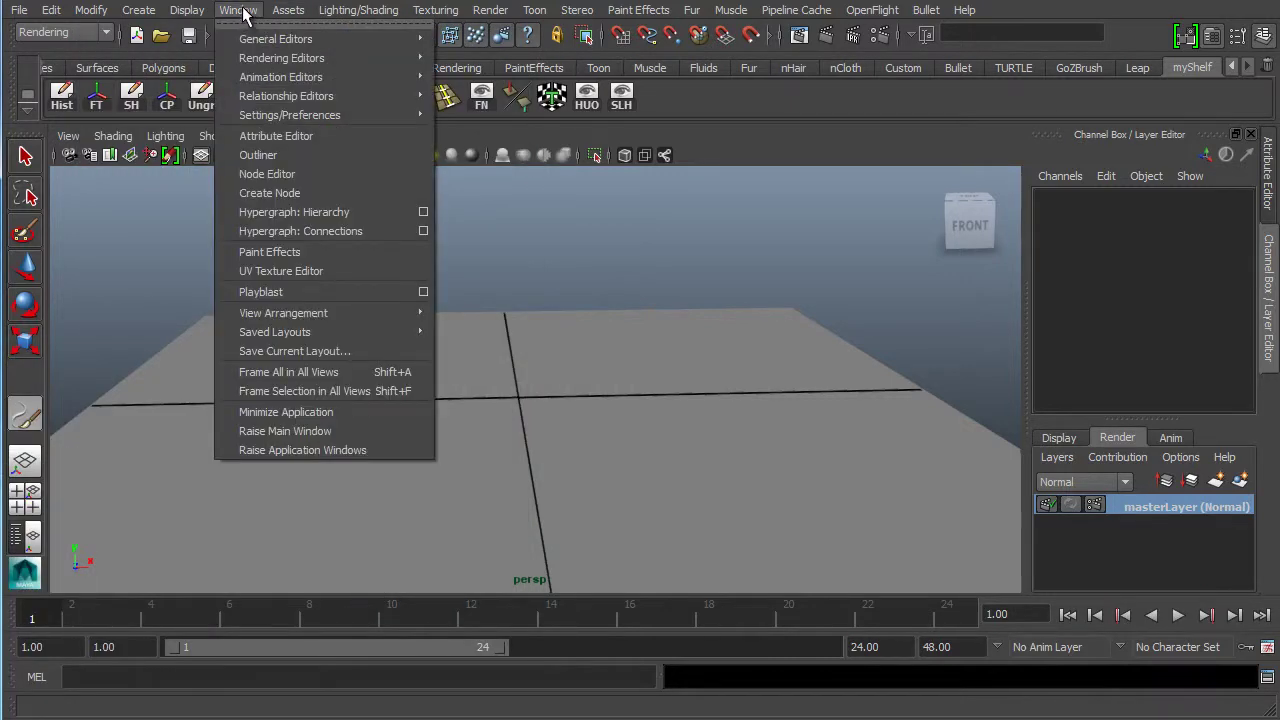
pyautogui.moveTo(322, 38)
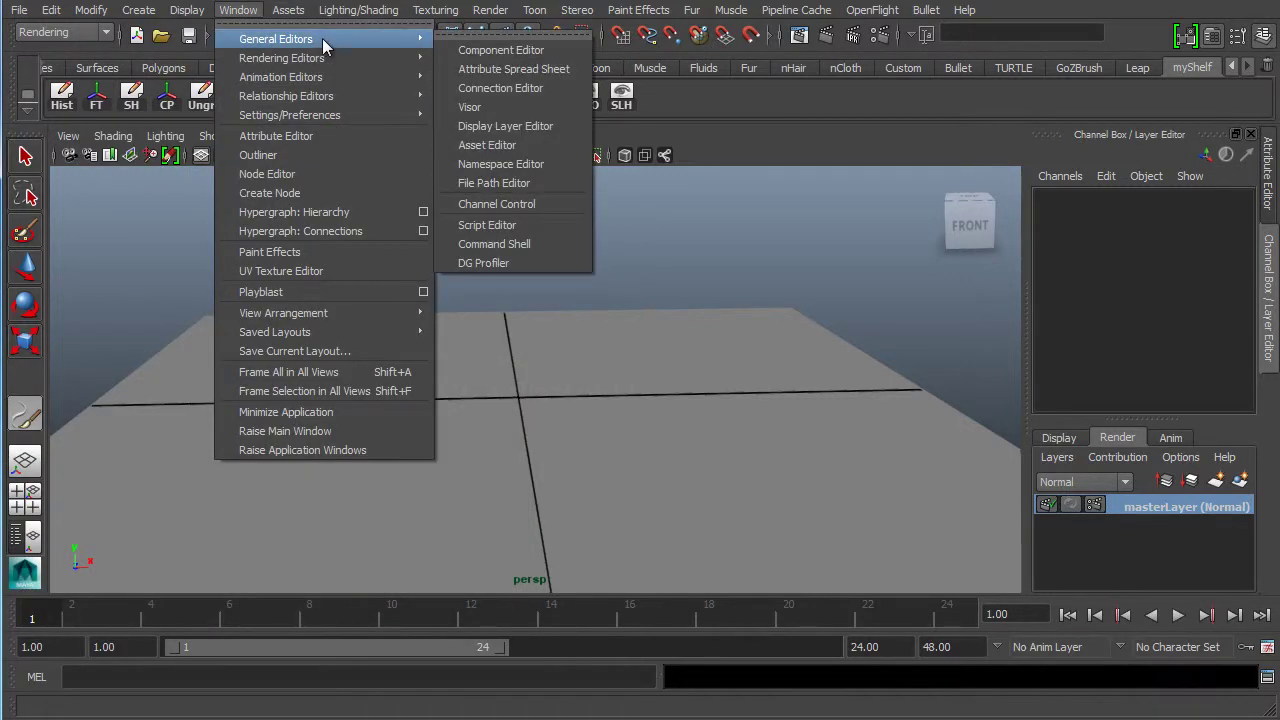
pyautogui.click(508, 107)
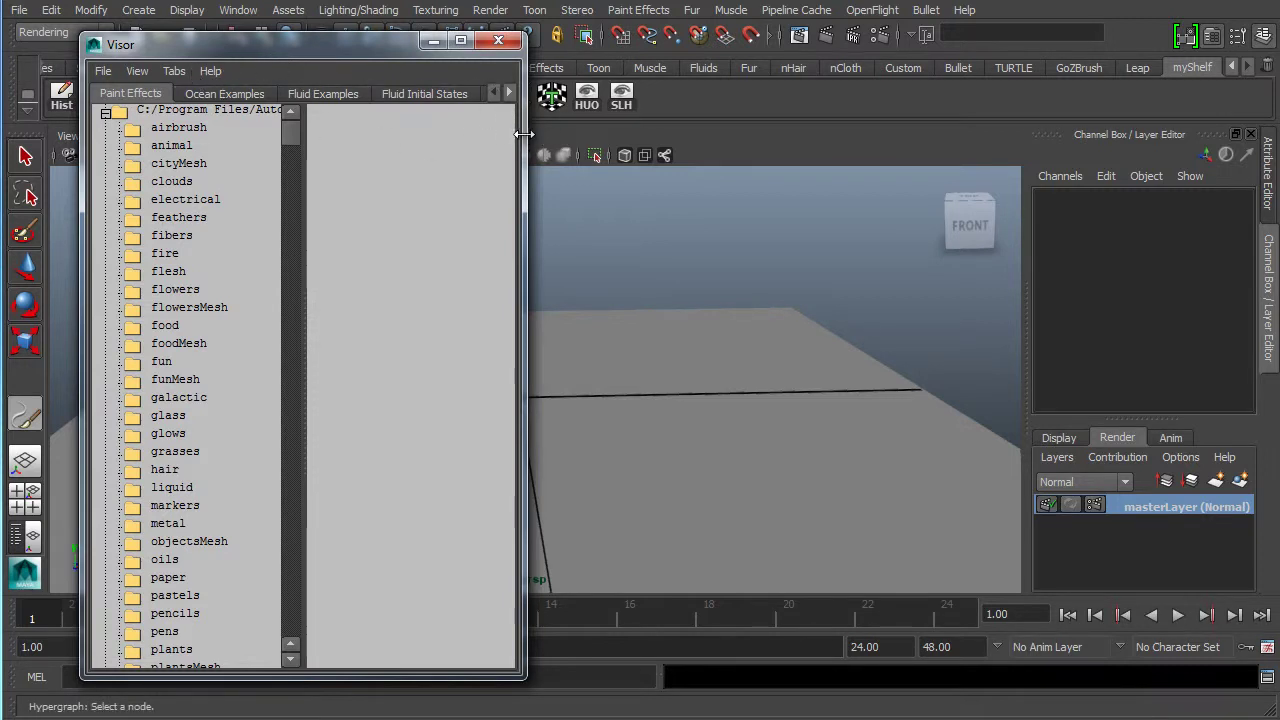
pyautogui.moveTo(523, 133); pyautogui.dragTo(990, 135)
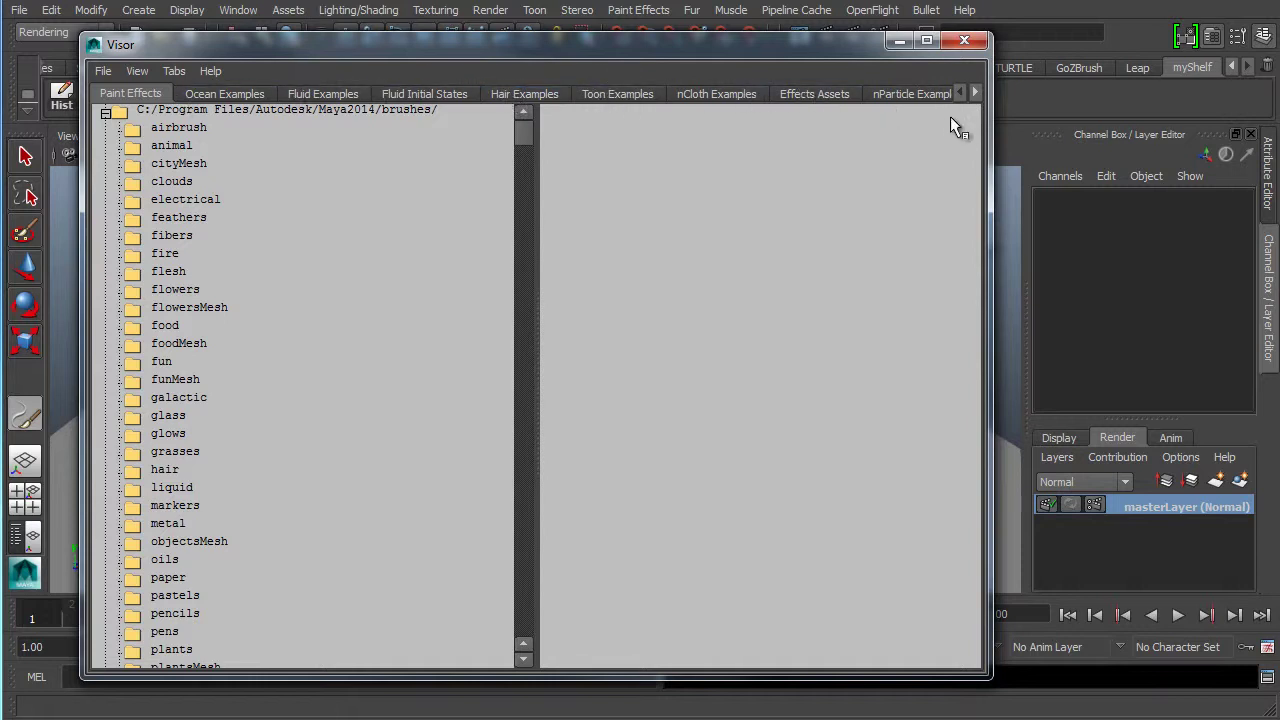
pyautogui.moveTo(989, 187); pyautogui.dragTo(543, 170)
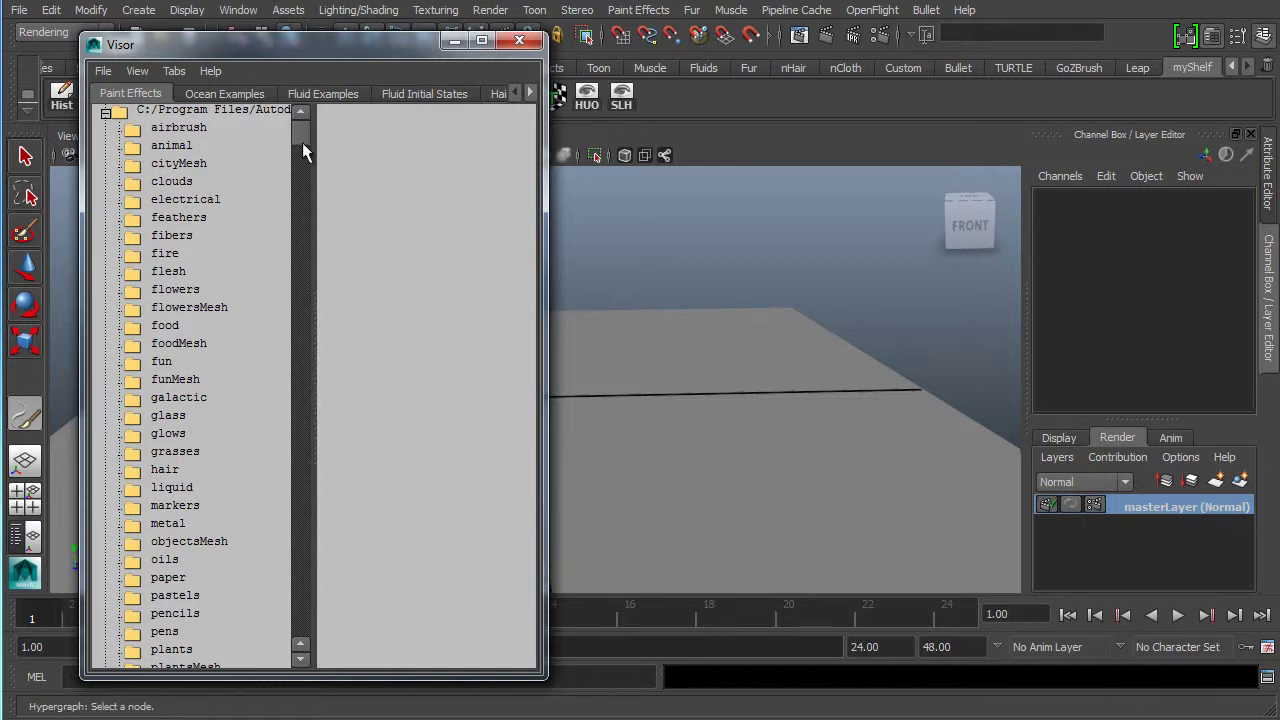
# - Choose the slimeWeed brush from the grasses folder of the Paint Effects brushes and minimize the Visor
pyautogui.moveTo(302, 142)
pyautogui.mouseDown()
pyautogui.moveTo(264, 313)
pyautogui.moveTo(274, 347)
pyautogui.moveTo(292, 273)
pyautogui.mouseUp()
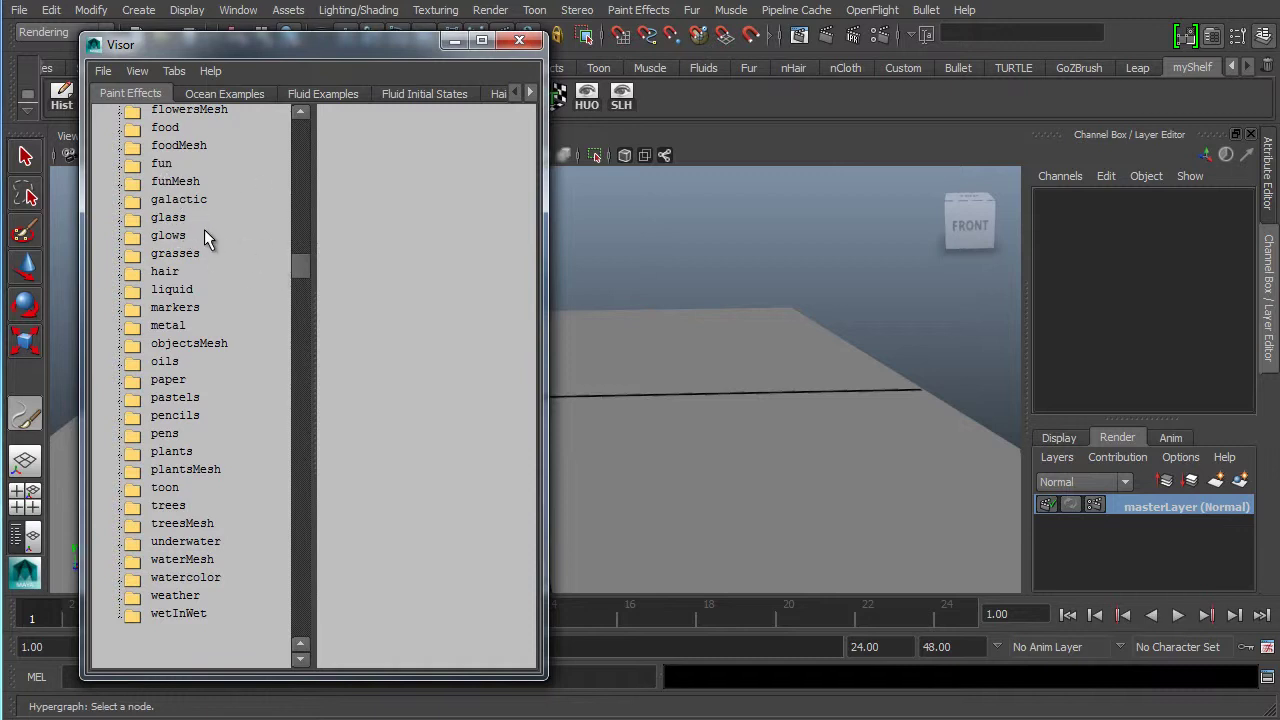
pyautogui.click(176, 256)
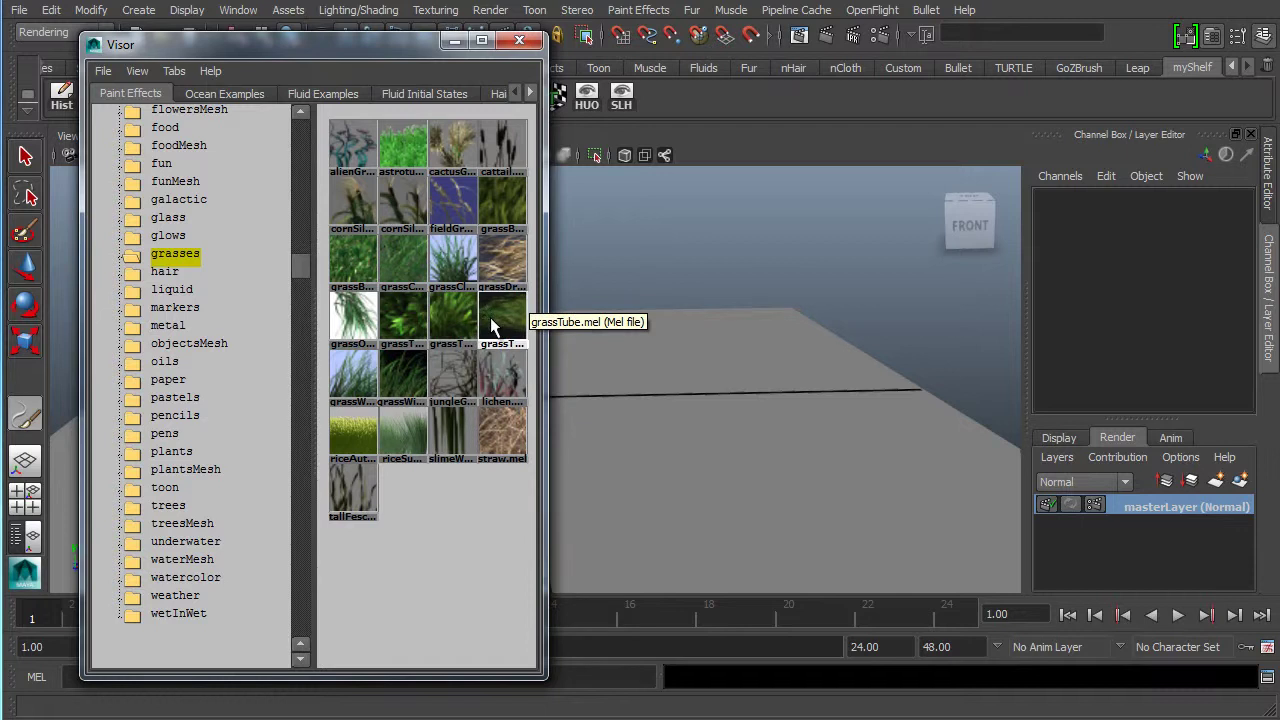
pyautogui.click(450, 440)
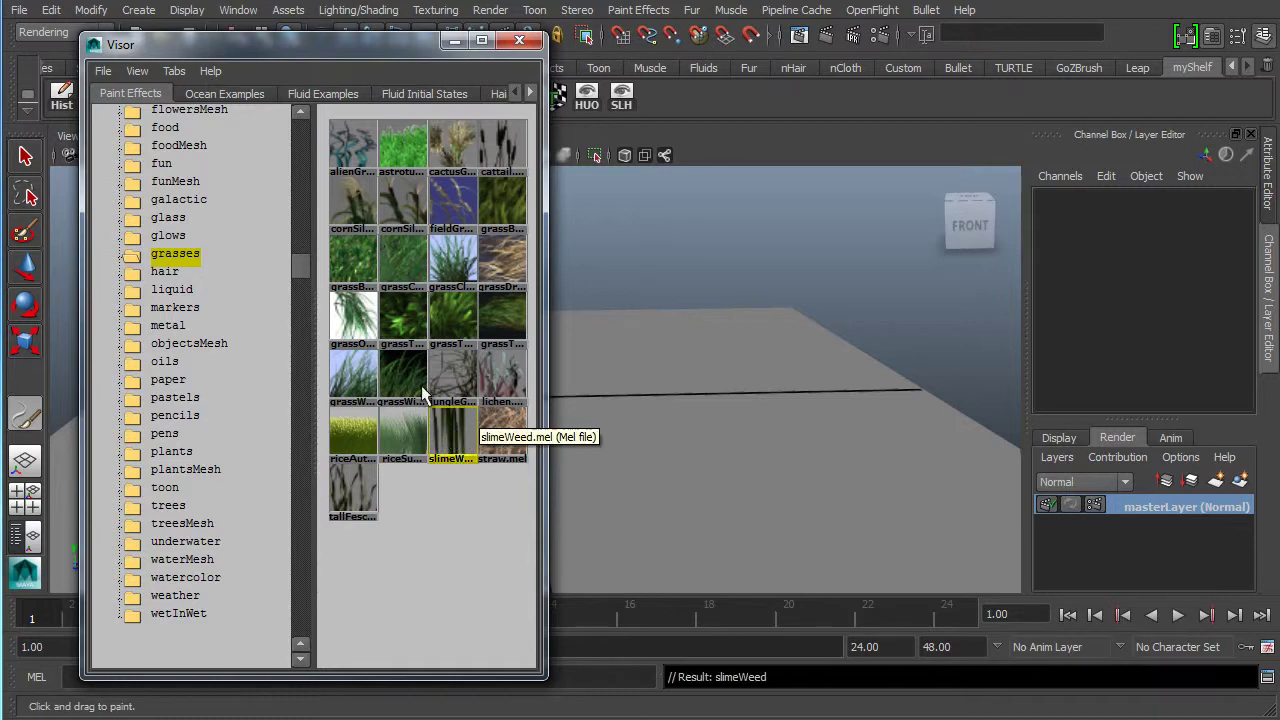
pyautogui.click(453, 42)
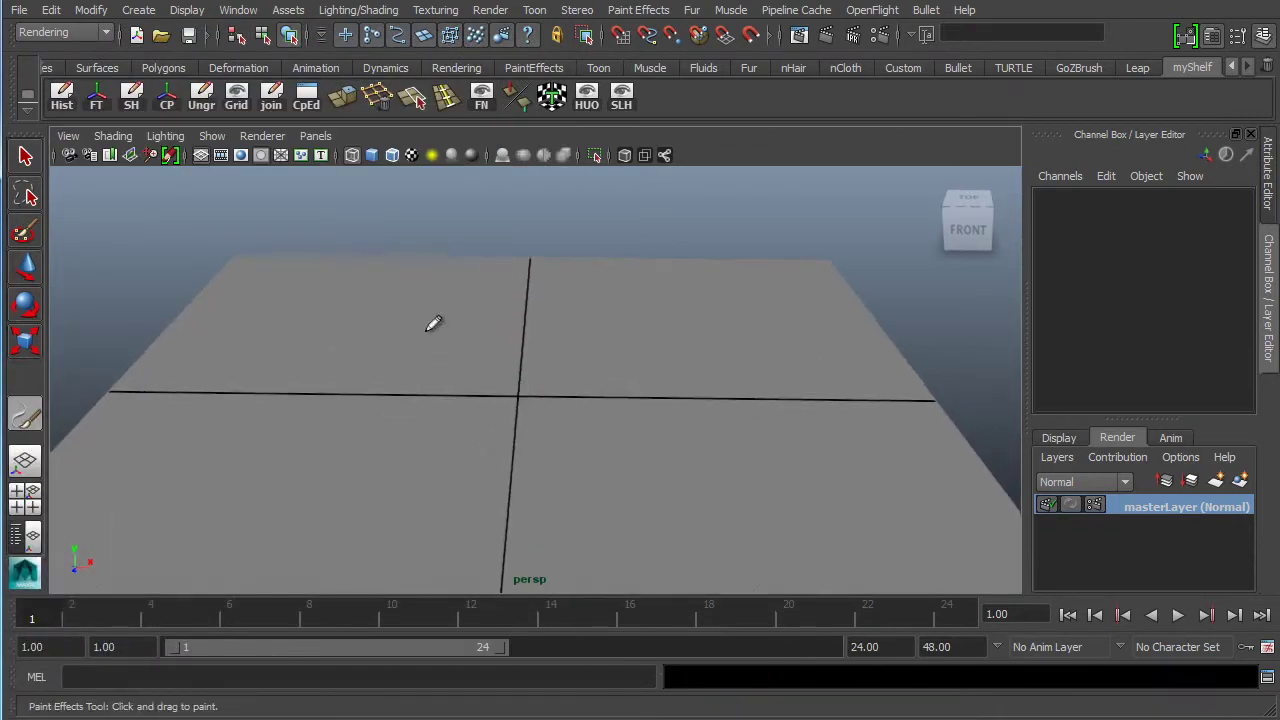
# - Paint one very short slimeWeed stroke at the grid origin in the perspective view
pyautogui.keyDown('alt'); pyautogui.moveTo(443, 377); pyautogui.dragTo(905, 386, button='right'); pyautogui.keyUp('alt')
pyautogui.keyDown('alt'); pyautogui.moveTo(469, 416); pyautogui.dragTo(760, 404, button='right'); pyautogui.keyUp('alt')
pyautogui.keyDown('alt'); pyautogui.moveTo(412, 406); pyautogui.dragTo(543, 337, button='middle'); pyautogui.keyUp('alt')
pyautogui.keyDown('alt'); pyautogui.moveTo(543, 337); pyautogui.dragTo(776, 367, button='right'); pyautogui.keyUp('alt')
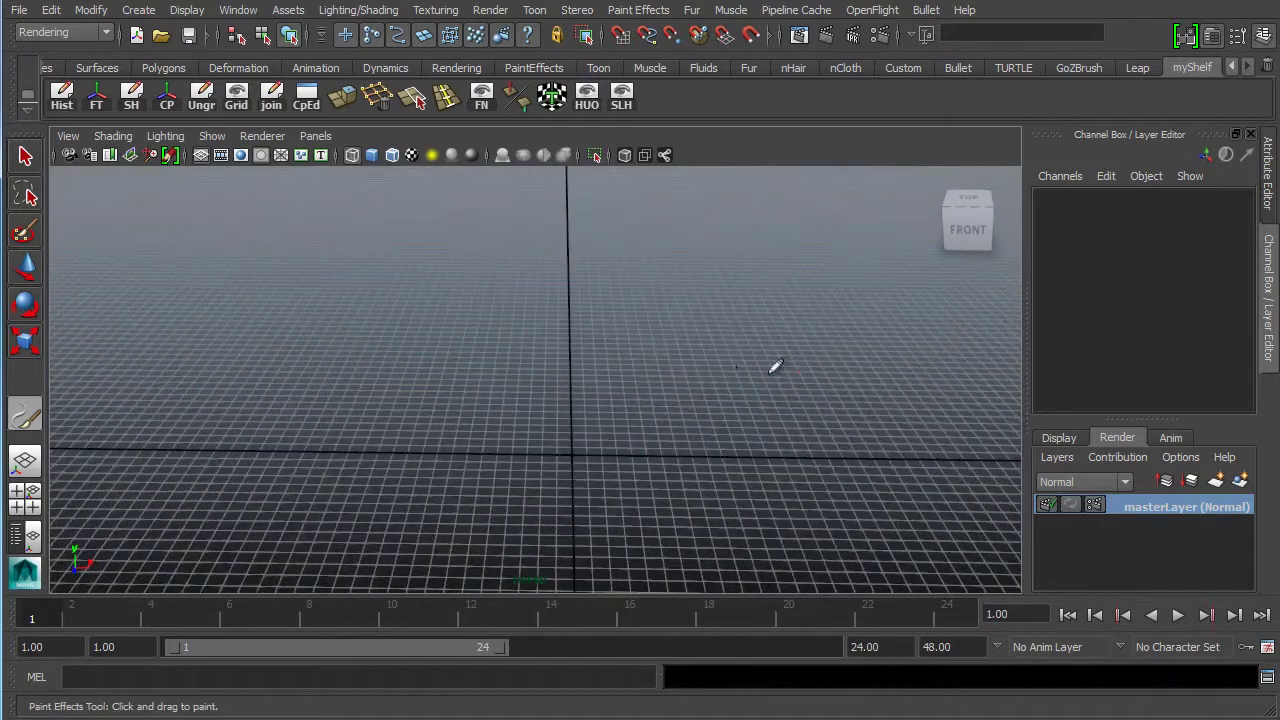
pyautogui.keyDown('alt'); pyautogui.moveTo(577, 370); pyautogui.dragTo(551, 320, button='middle'); pyautogui.keyUp('alt')
pyautogui.keyDown('alt'); pyautogui.moveTo(551, 320); pyautogui.dragTo(700, 364, button='right'); pyautogui.keyUp('alt')
pyautogui.keyDown('alt'); pyautogui.moveTo(563, 374); pyautogui.dragTo(560, 337, button='middle'); pyautogui.keyUp('alt')
pyautogui.keyDown('alt'); pyautogui.moveTo(560, 337); pyautogui.dragTo(696, 364, button='right'); pyautogui.keyUp('alt')
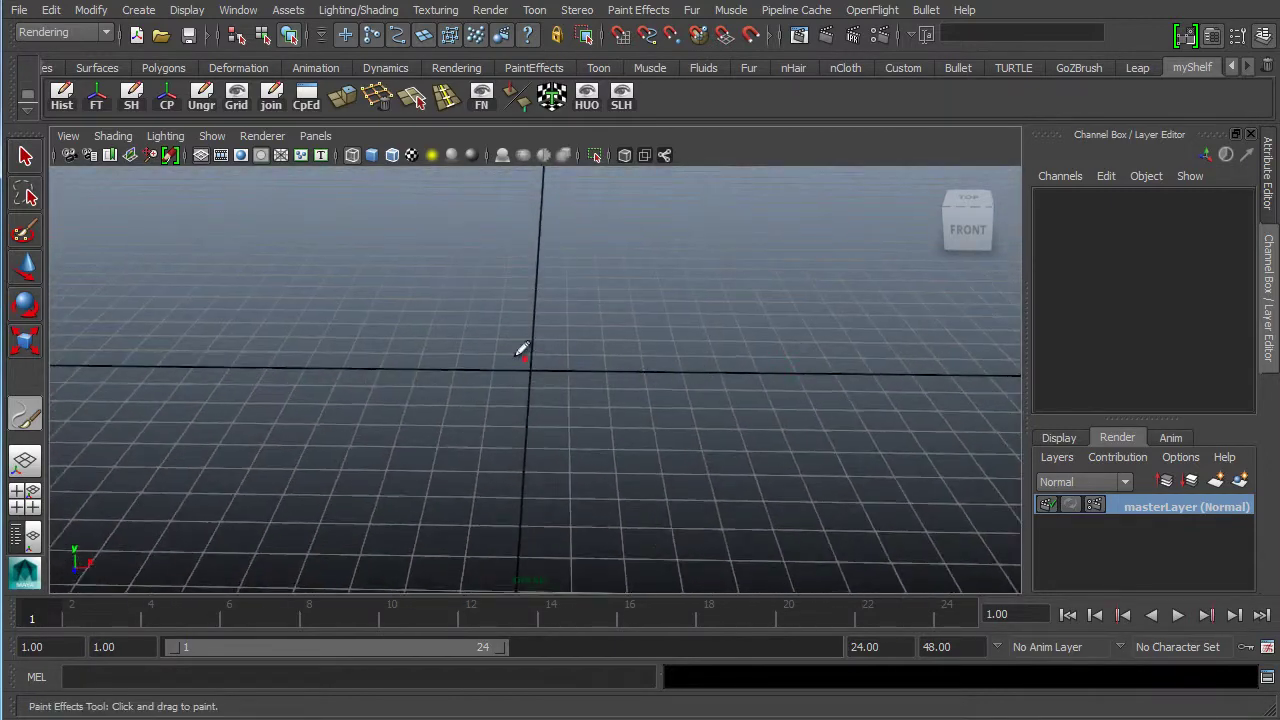
pyautogui.keyDown('alt'); pyautogui.moveTo(522, 350); pyautogui.dragTo(491, 343, button='right'); pyautogui.keyUp('alt')
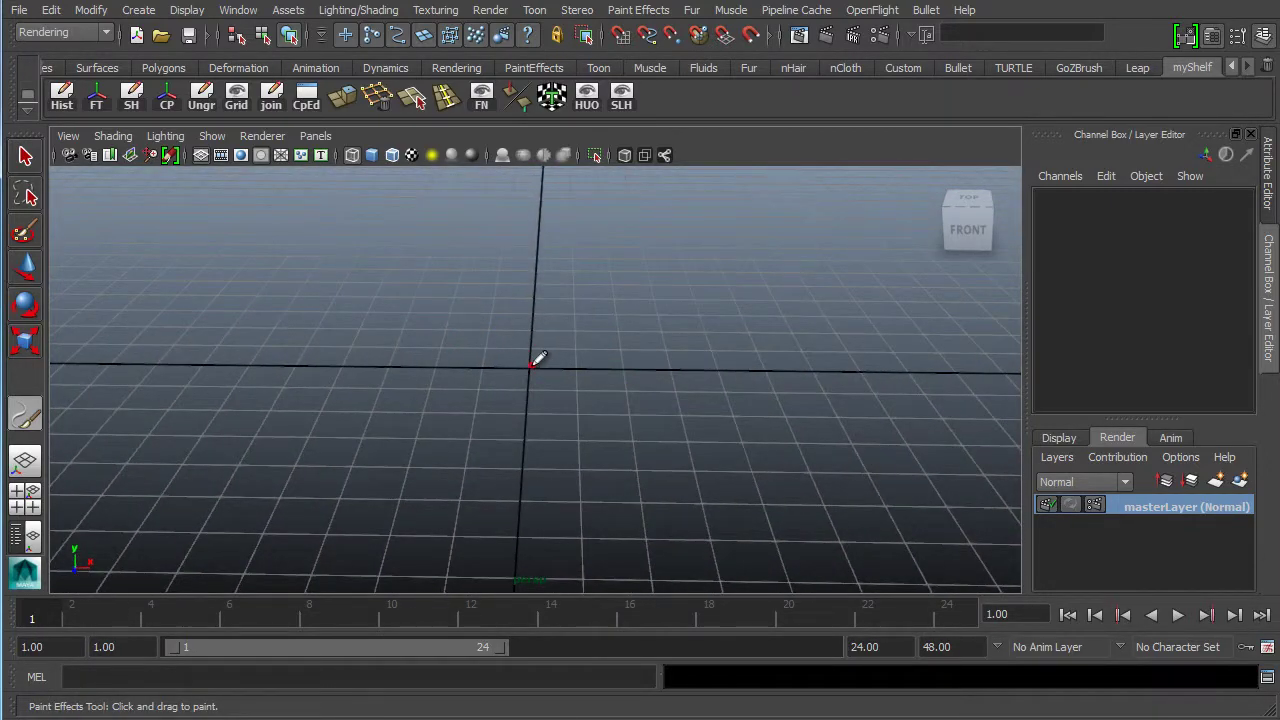
pyautogui.moveTo(538, 362)
pyautogui.mouseDown()
pyautogui.moveTo(543, 350)
pyautogui.moveTo(534, 360)
pyautogui.moveTo(560, 360)
pyautogui.moveTo(545, 360)
pyautogui.mouseUp()
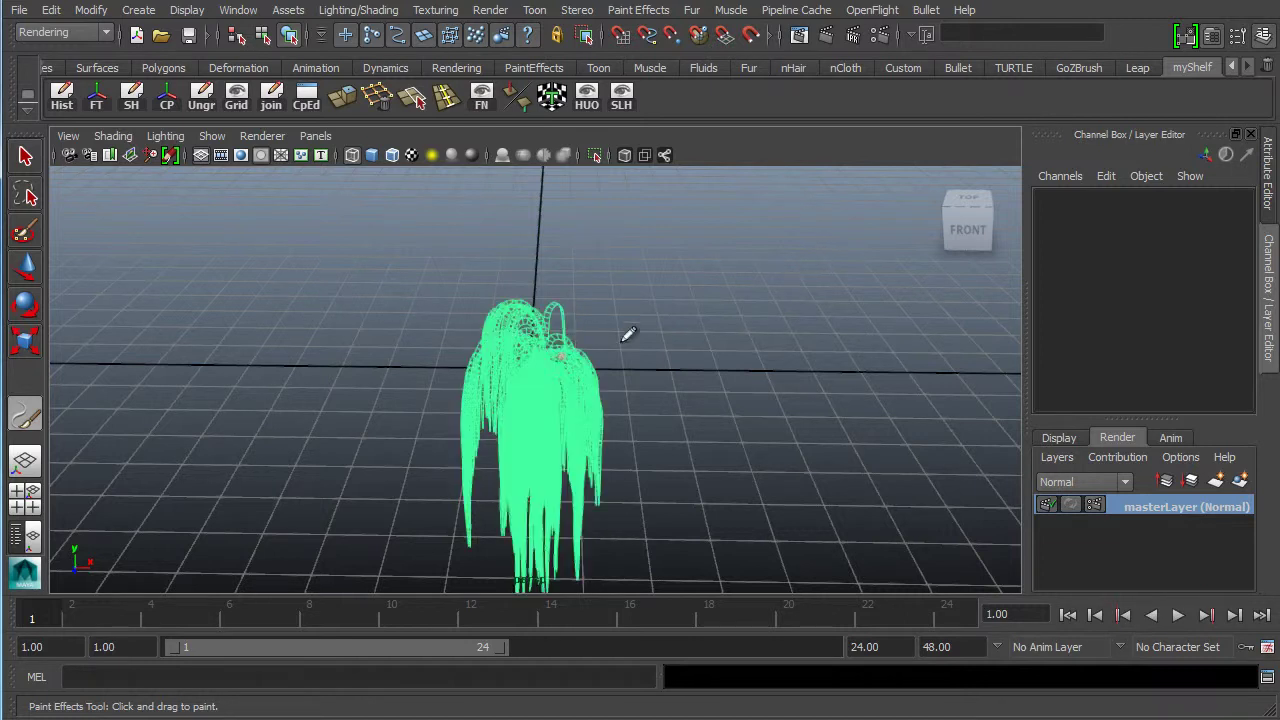
# - Try a second, longer slimeWeed stroke running across the grid along the X direction from the first plant, and undo it
pyautogui.moveTo(635, 352)
pyautogui.mouseDown()
pyautogui.moveTo(800, 294)
pyautogui.moveTo(968, 266)
pyautogui.mouseUp()
pyautogui.moveTo(968, 266)
pyautogui.keyDown('alt'); pyautogui.mouseDown()
pyautogui.moveTo(829, 366)
pyautogui.moveTo(896, 340)
pyautogui.mouseUp(); pyautogui.keyUp('alt')
pyautogui.keyDown('alt'); pyautogui.moveTo(890, 346); pyautogui.dragTo(450, 350, button='right'); pyautogui.keyUp('alt')
pyautogui.keyDown('alt'); pyautogui.moveTo(576, 390); pyautogui.dragTo(684, 424); pyautogui.keyUp('alt')
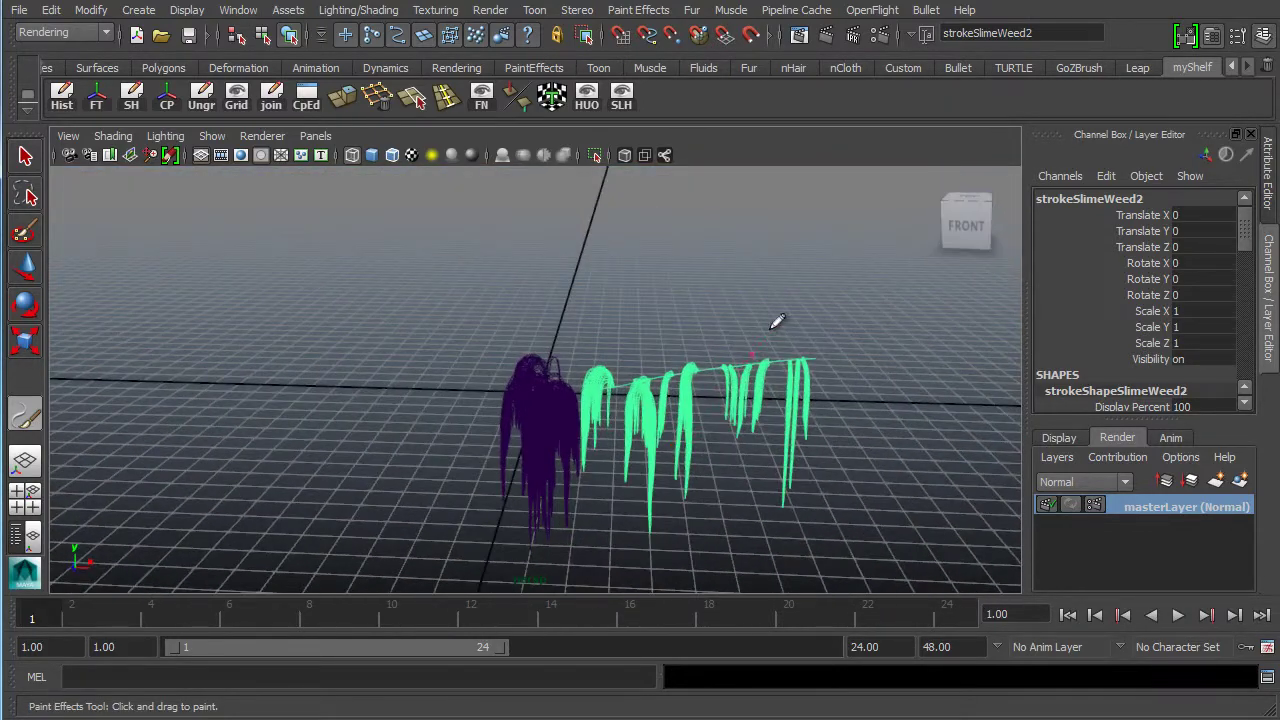
pyautogui.hotkey('ctrl', 'z')
# - Display the slimeWeed stroke shaded in the perspective view and hide the grid
pyautogui.keyDown('alt'); pyautogui.moveTo(576, 442); pyautogui.dragTo(536, 404); pyautogui.keyUp('alt')
pyautogui.keyDown('alt'); pyautogui.moveTo(520, 418); pyautogui.dragTo(655, 462, button='right'); pyautogui.keyUp('alt')
pyautogui.keyDown('alt'); pyautogui.moveTo(590, 446); pyautogui.dragTo(578, 408, button='middle'); pyautogui.keyUp('alt')
pyautogui.moveTo(578, 408)
pyautogui.keyDown('alt'); pyautogui.mouseDown()
pyautogui.moveTo(477, 474)
pyautogui.moveTo(897, 376)
pyautogui.moveTo(531, 397)
pyautogui.moveTo(511, 443)
pyautogui.moveTo(594, 466)
pyautogui.moveTo(420, 455)
pyautogui.moveTo(430, 445)
pyautogui.mouseUp(); pyautogui.keyUp('alt')
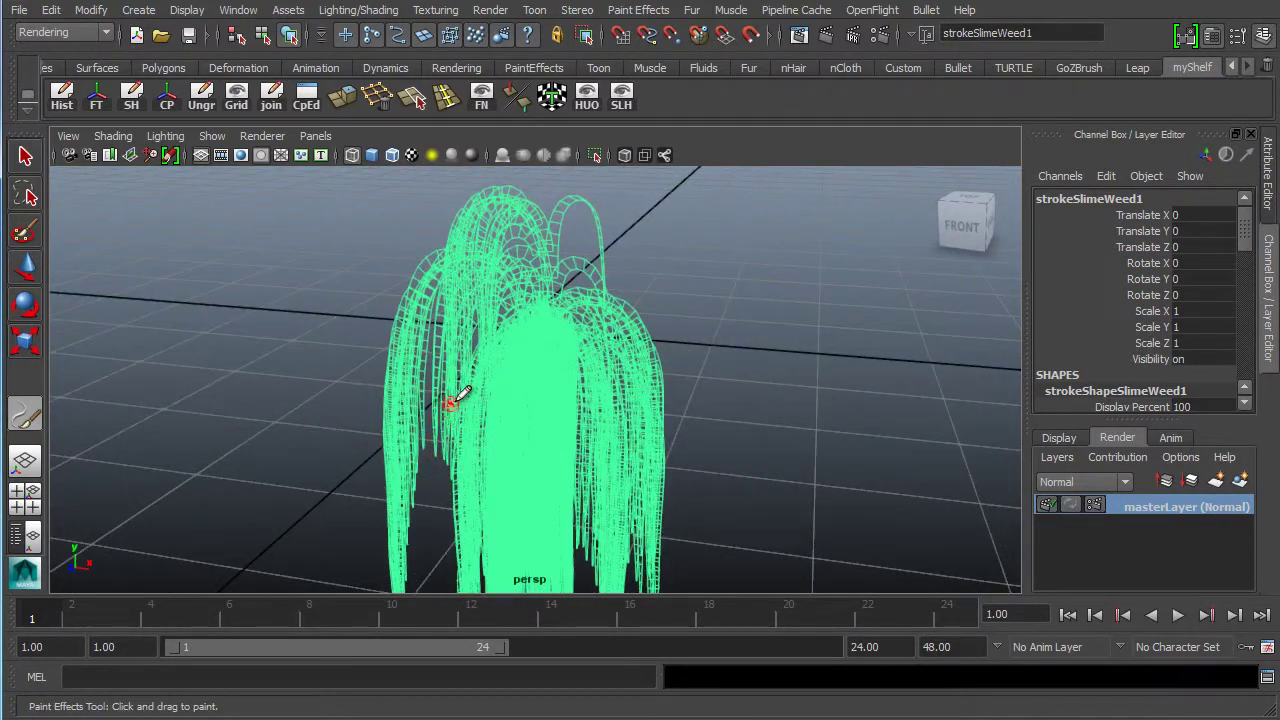
pyautogui.moveTo(686, 371)
pyautogui.keyDown('alt'); pyautogui.mouseDown()
pyautogui.moveTo(430, 459)
pyautogui.moveTo(470, 440)
pyautogui.moveTo(464, 464)
pyautogui.moveTo(431, 439)
pyautogui.moveTo(430, 464)
pyautogui.mouseUp(); pyautogui.keyUp('alt')
pyautogui.keyDown('alt'); pyautogui.moveTo(471, 430); pyautogui.dragTo(616, 442, button='right'); pyautogui.keyUp('alt')
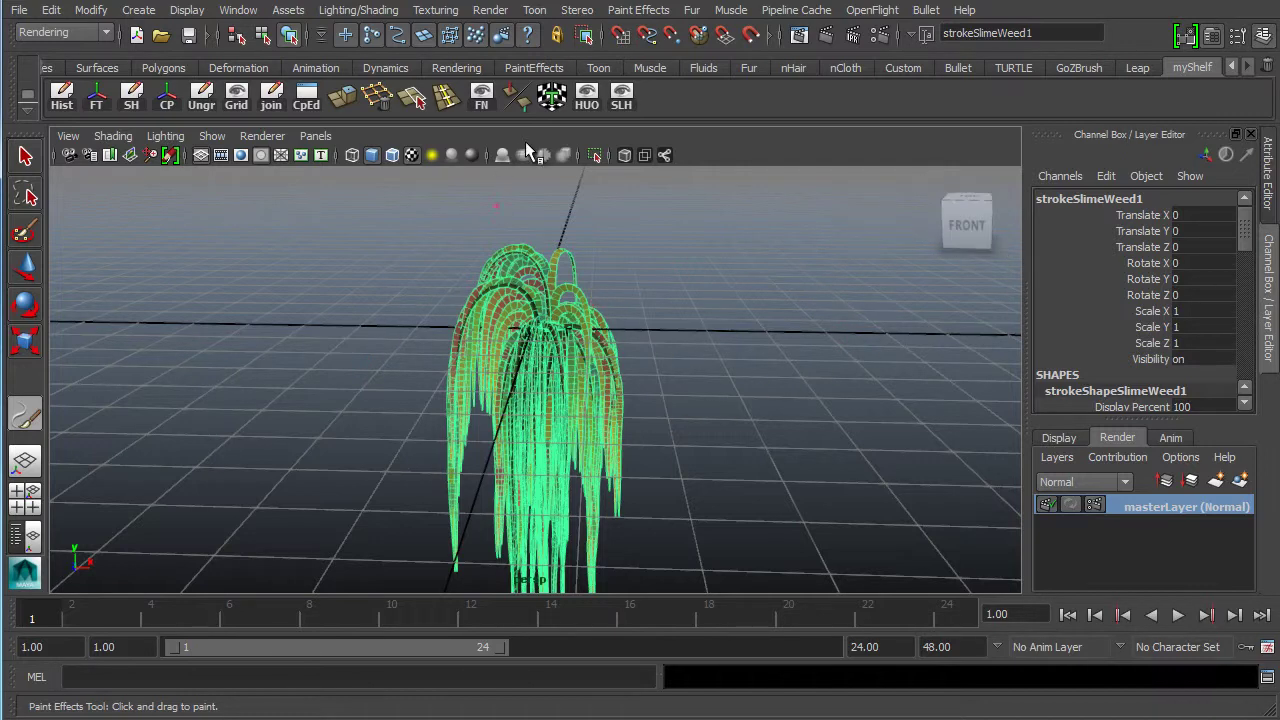
pyautogui.keyDown('alt'); pyautogui.moveTo(503, 345); pyautogui.dragTo(478, 285); pyautogui.keyUp('alt')
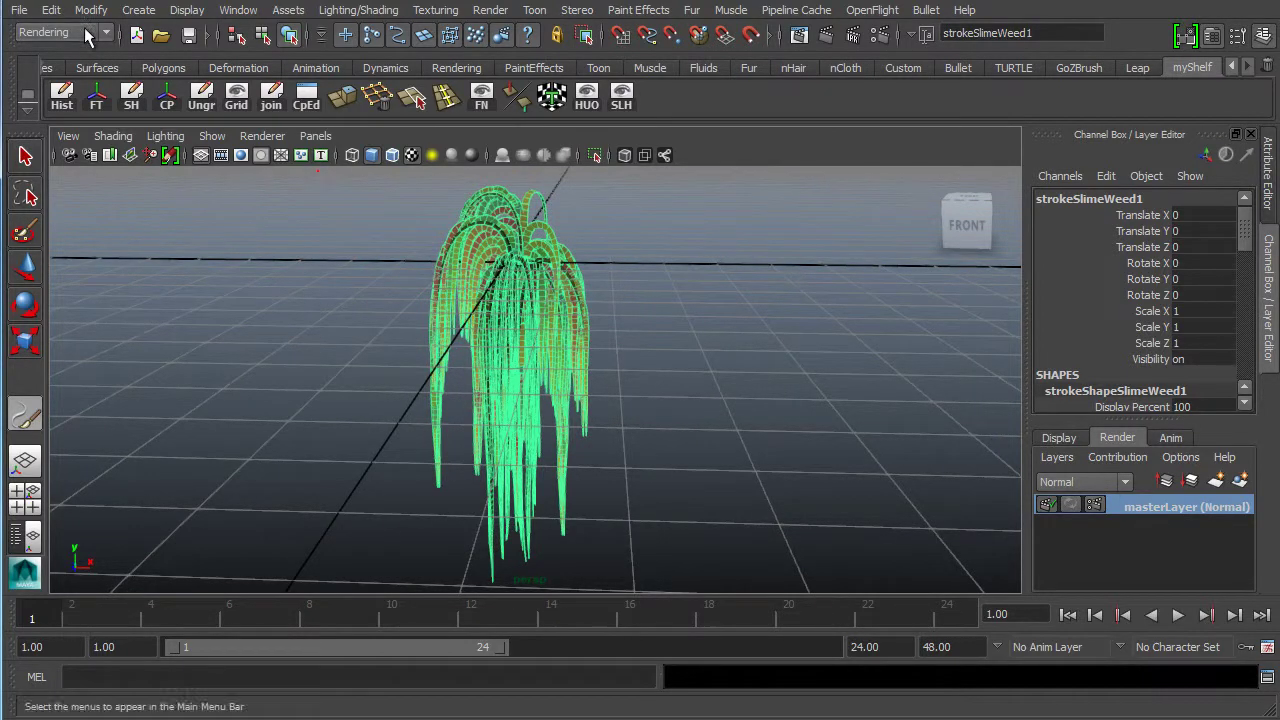
pyautogui.click(180, 12)
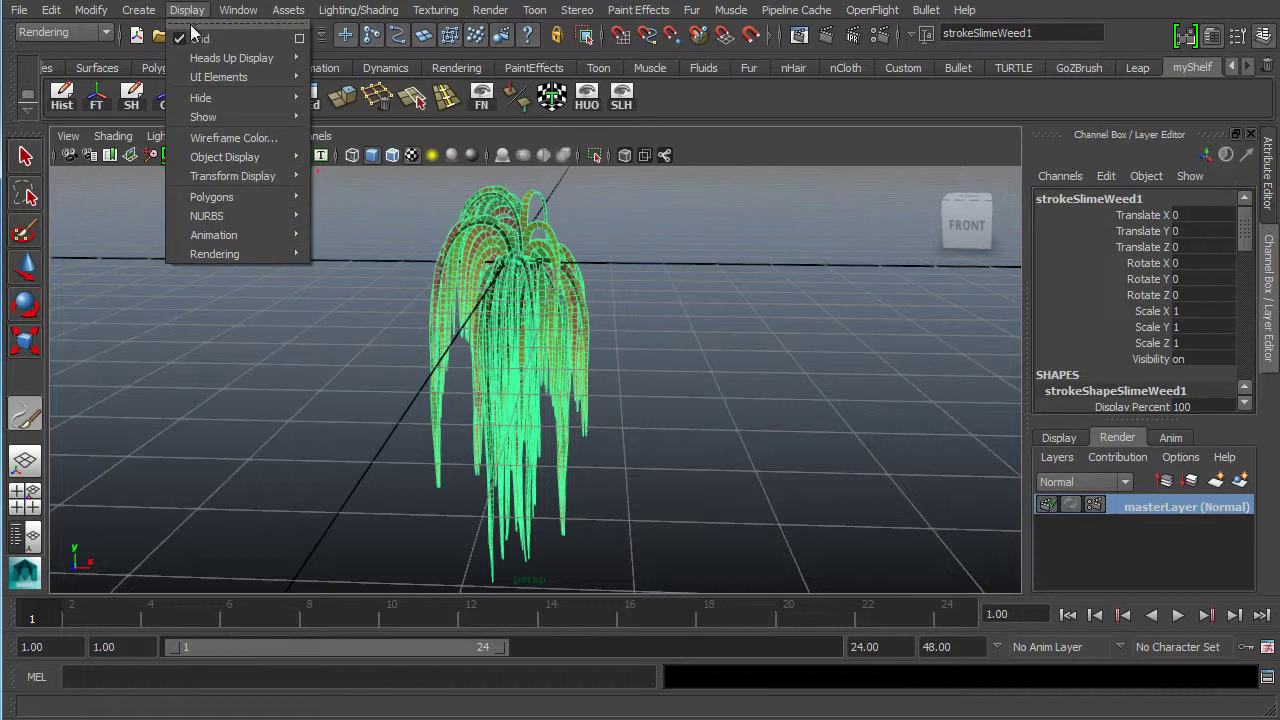
pyautogui.click(201, 39)
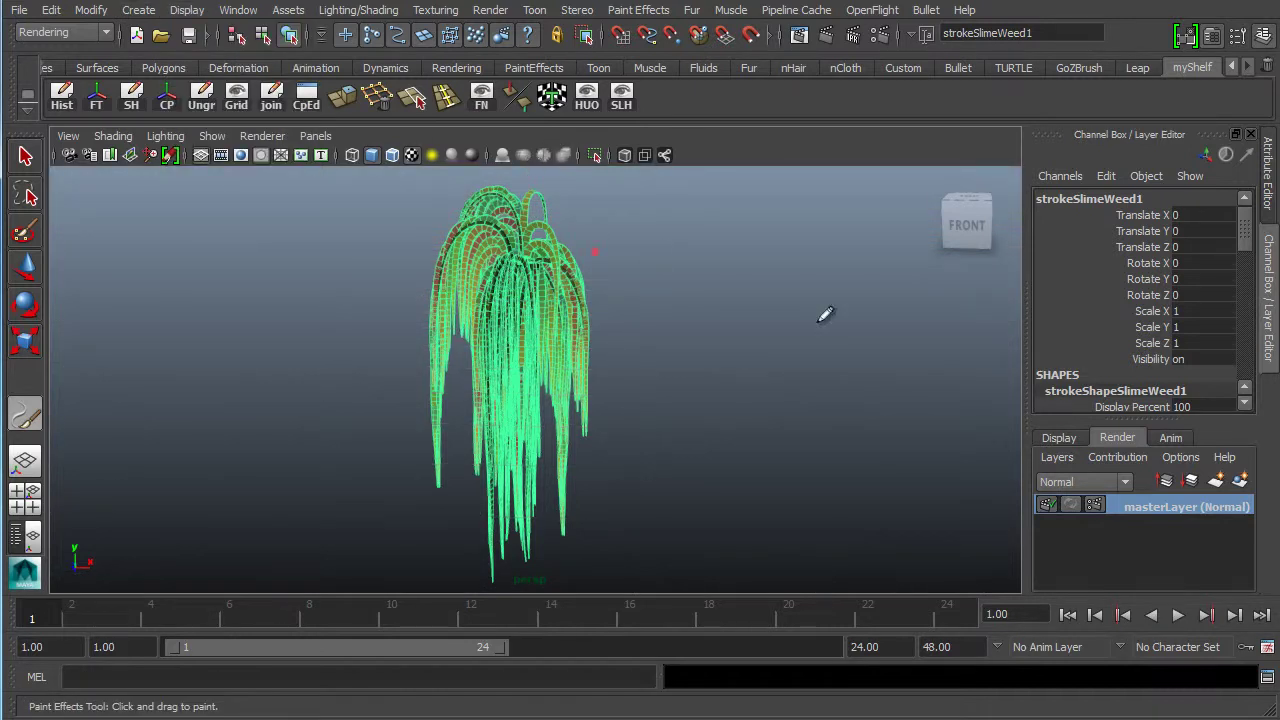
# - Set the playback range's end frame to 500
pyautogui.click(864, 647)
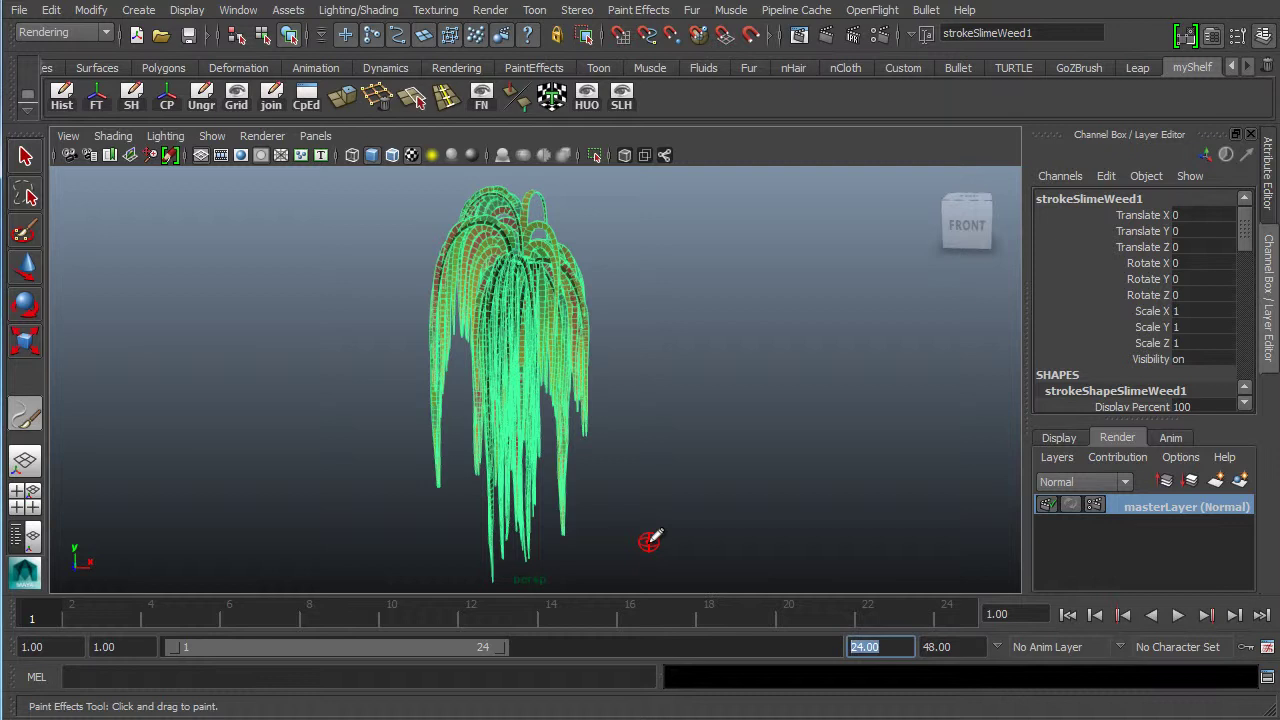
pyautogui.write('500')
pyautogui.press('Return')
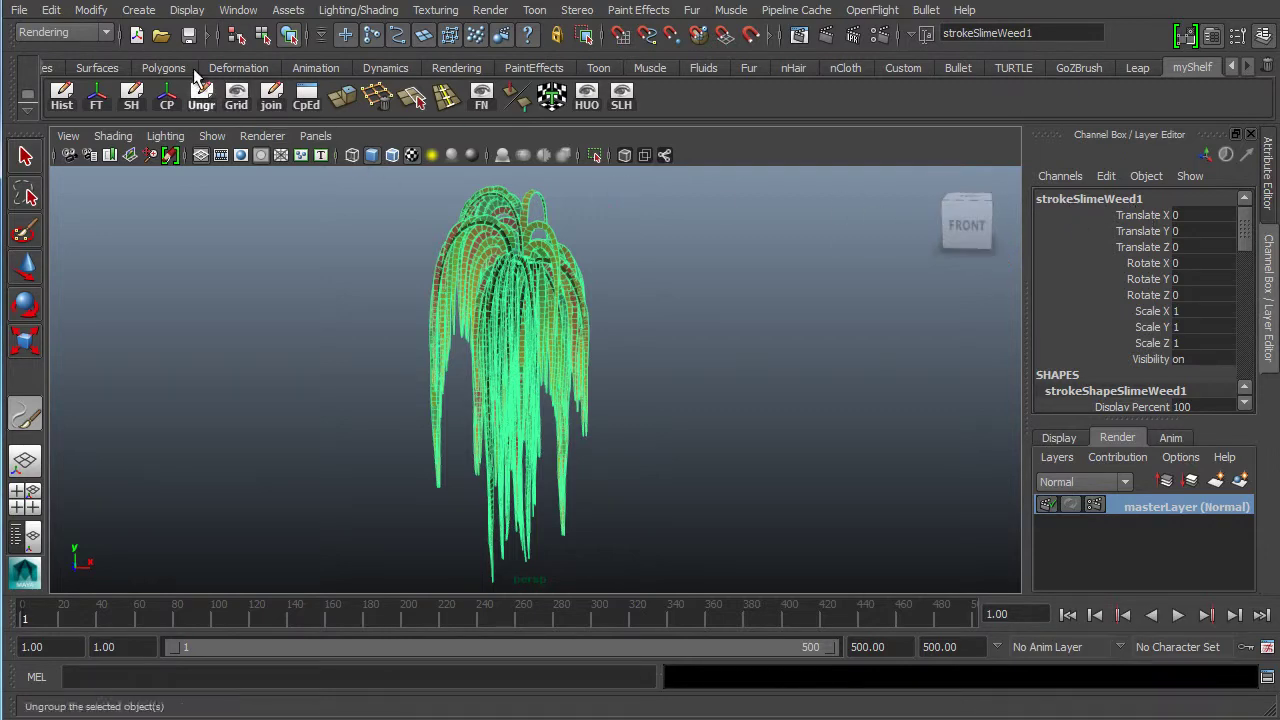
# - Examine the stroke and curve nodes of the slime weed in the Outliner, then minimize it
pyautogui.click(238, 10)
pyautogui.click(250, 155)
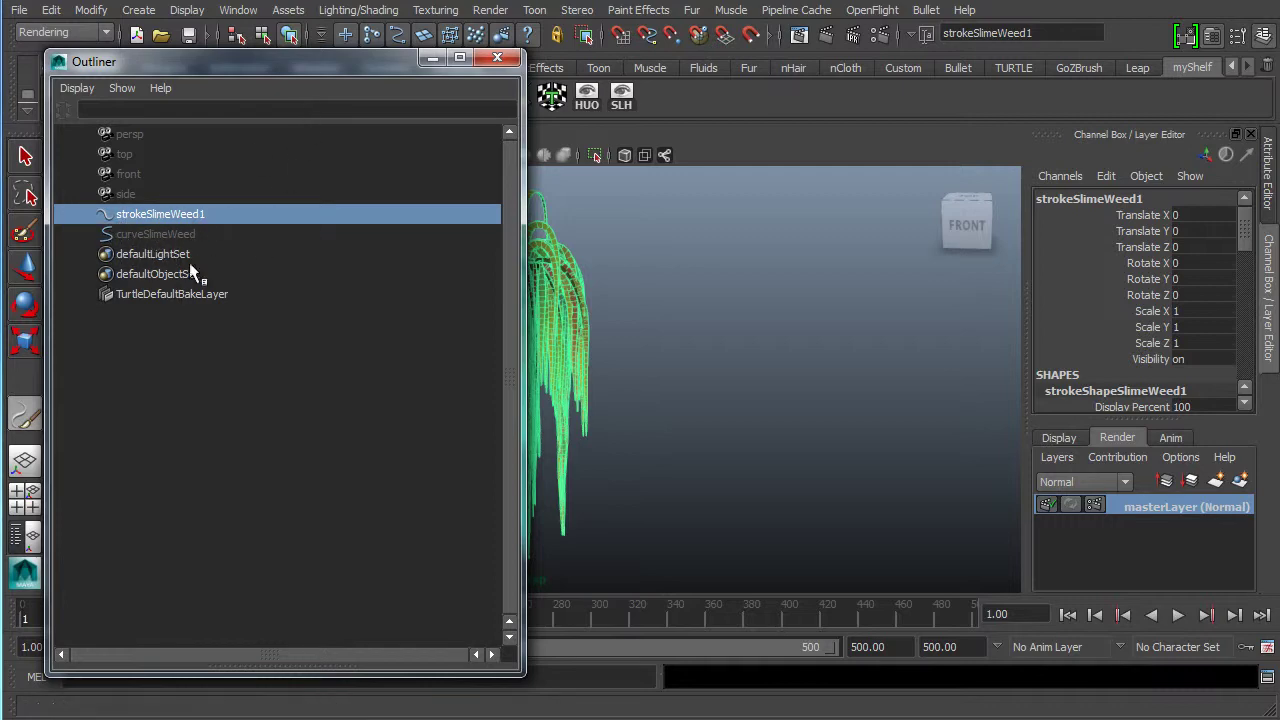
pyautogui.click(431, 58)
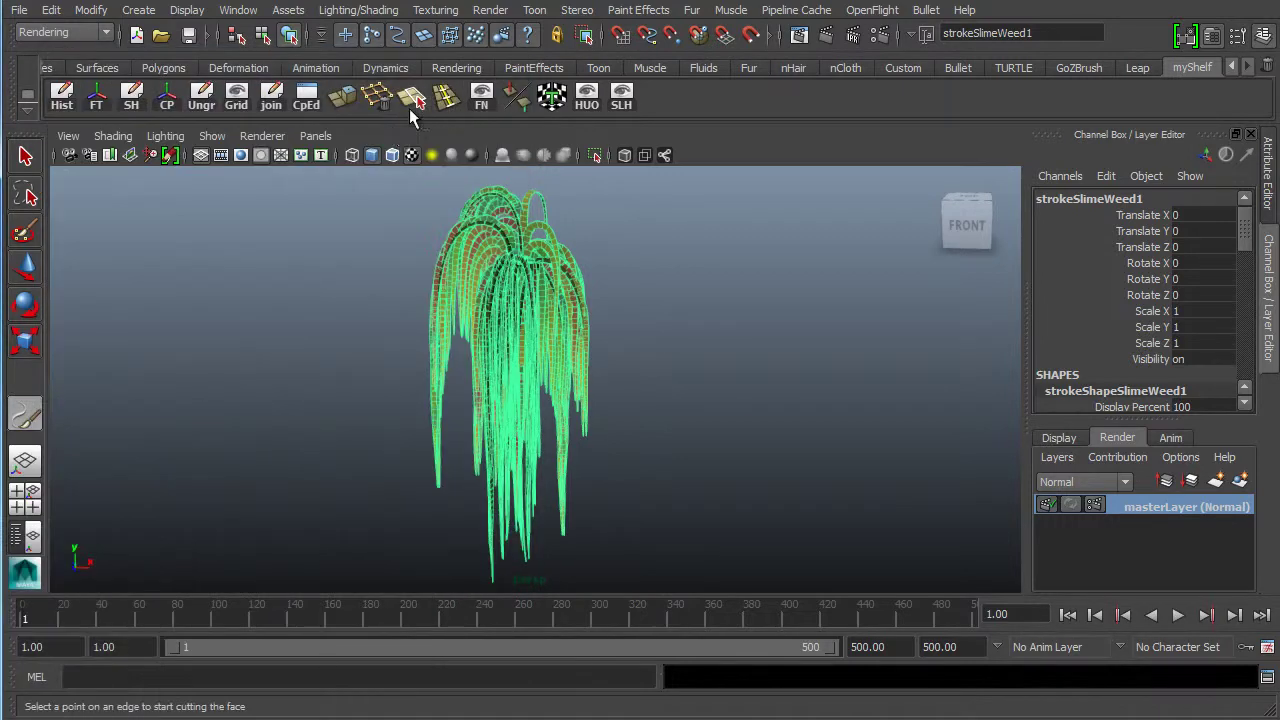
# - Try a different Seed value on the slimeWeed stroke shape, and undo the change
pyautogui.keyDown('alt'); pyautogui.moveTo(475, 333); pyautogui.dragTo(560, 300); pyautogui.keyUp('alt')
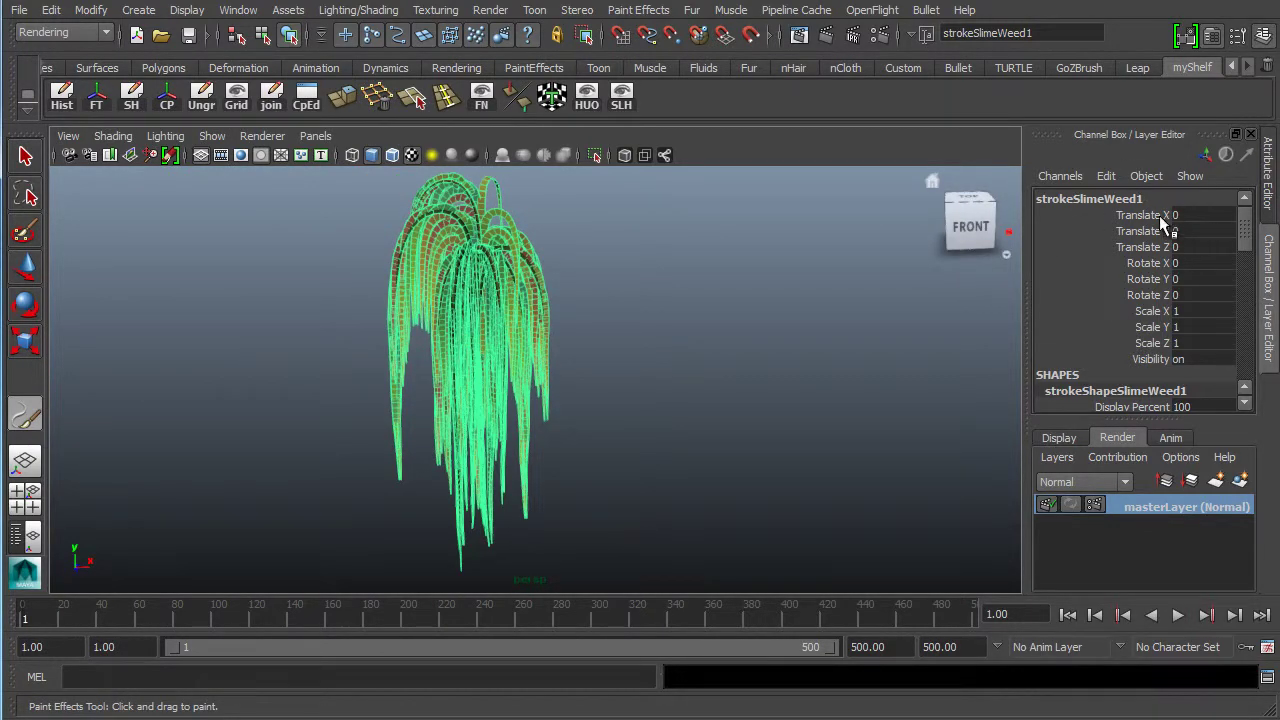
pyautogui.moveTo(1246, 230)
pyautogui.mouseDown()
pyautogui.moveTo(1248, 277)
pyautogui.moveTo(1248, 257)
pyautogui.mouseUp()
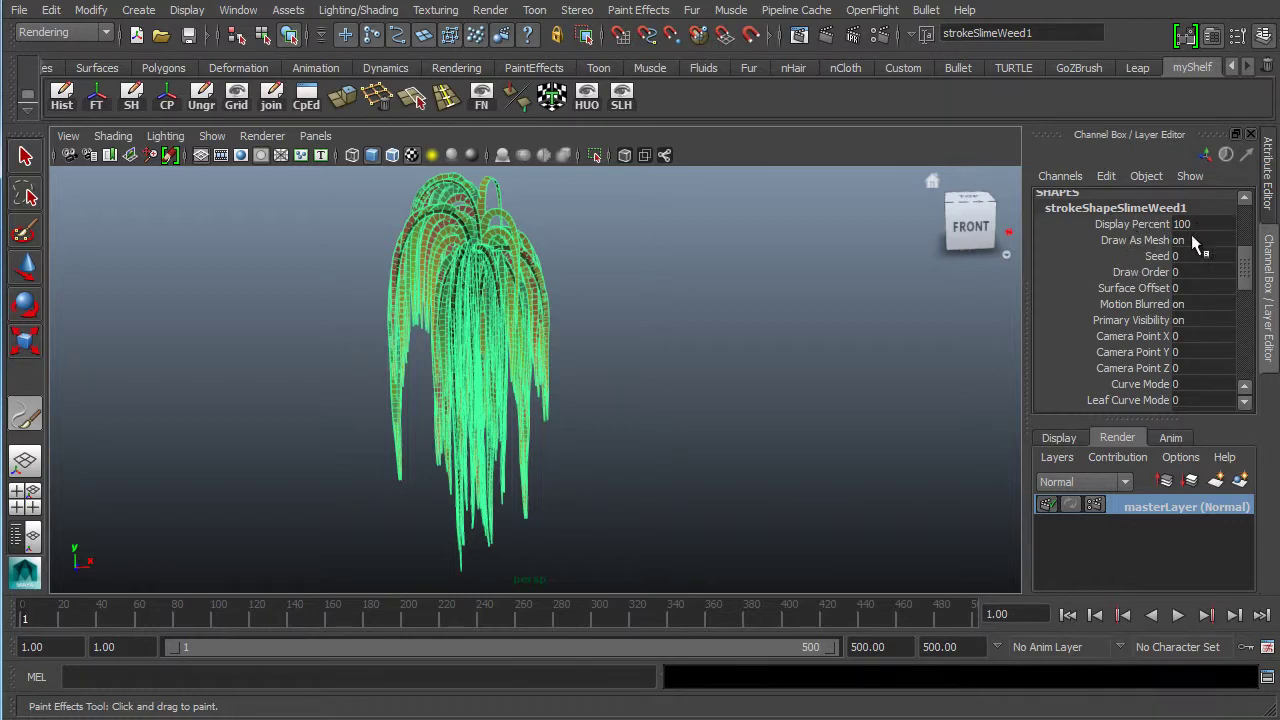
pyautogui.click(1160, 256)
pyautogui.moveTo(714, 306); pyautogui.dragTo(934, 274, button='middle')
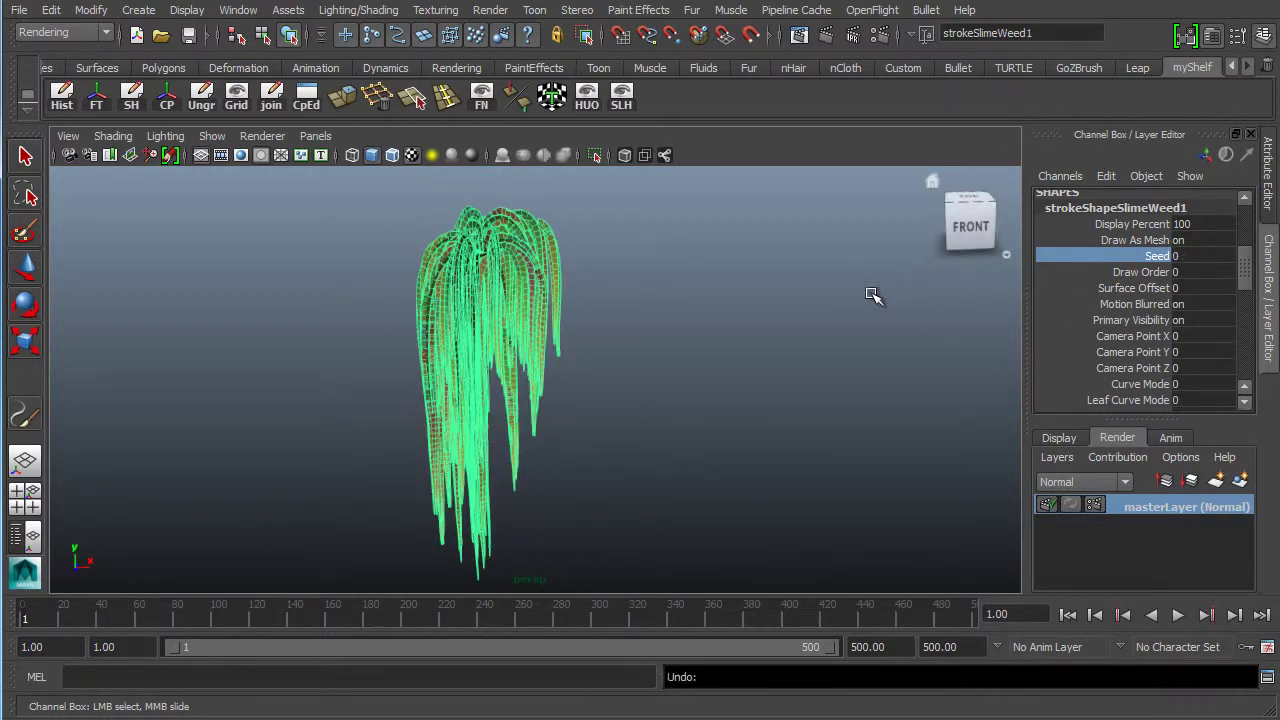
pyautogui.hotkey('ctrl', 'z')
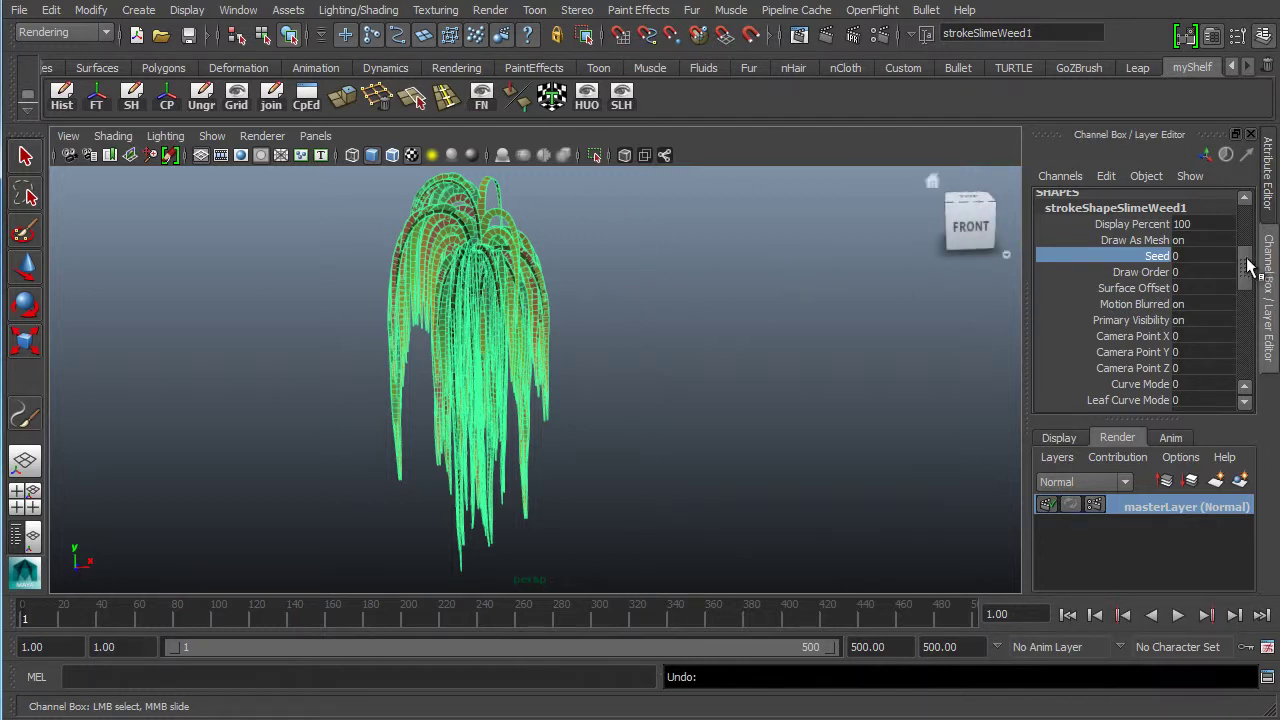
# - Expand the stroke's slimeWeed1 input node and bring its glow attributes into view
pyautogui.moveTo(1249, 257); pyautogui.dragTo(1237, 373)
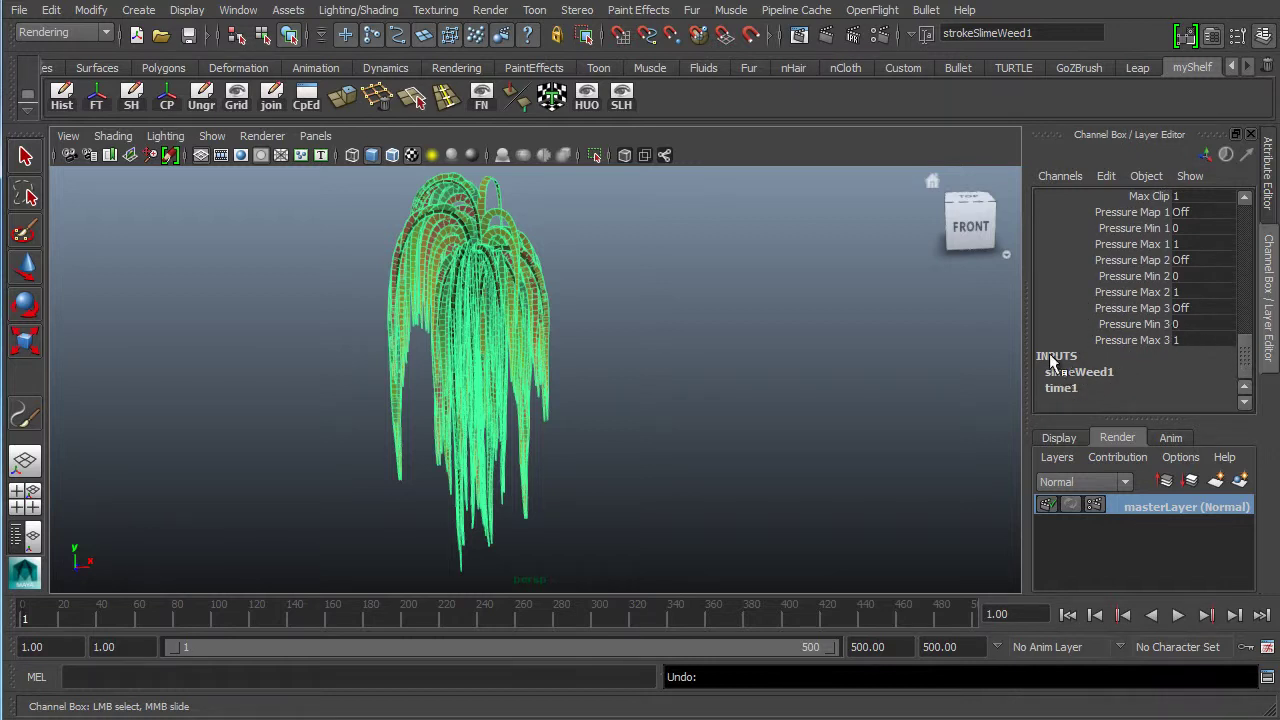
pyautogui.click(1078, 373)
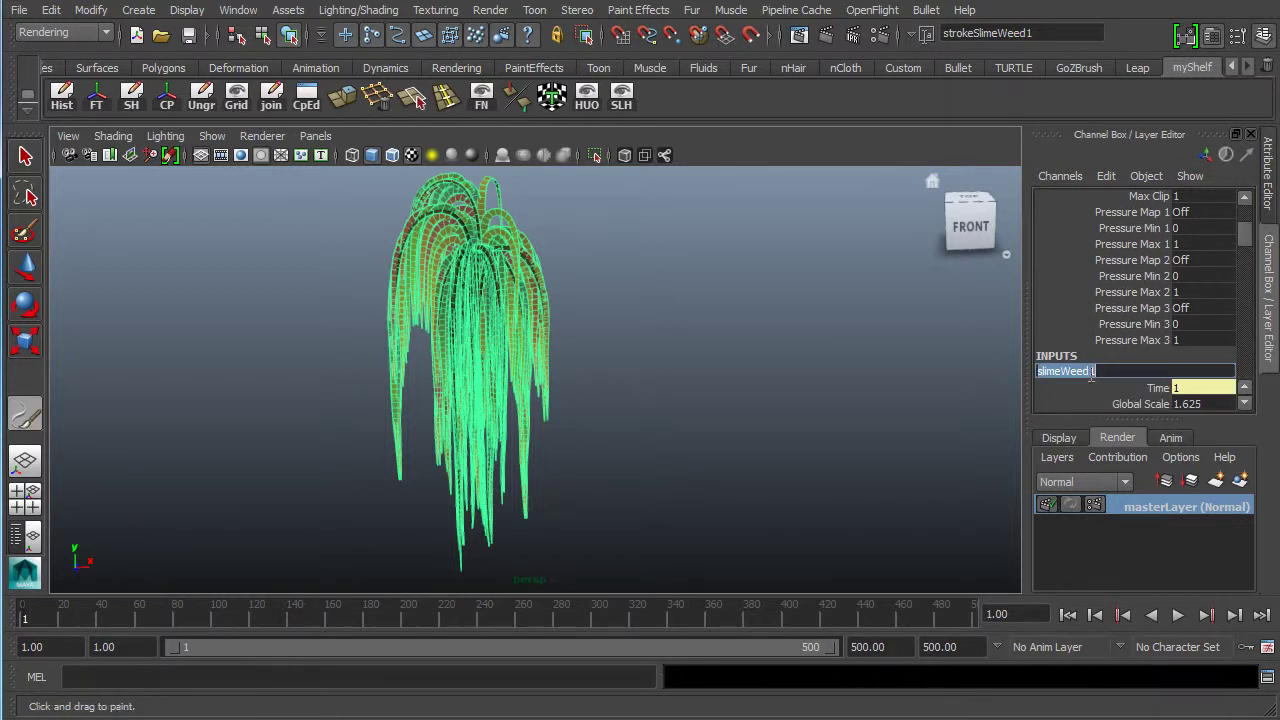
pyautogui.moveTo(1246, 234); pyautogui.dragTo(1238, 258)
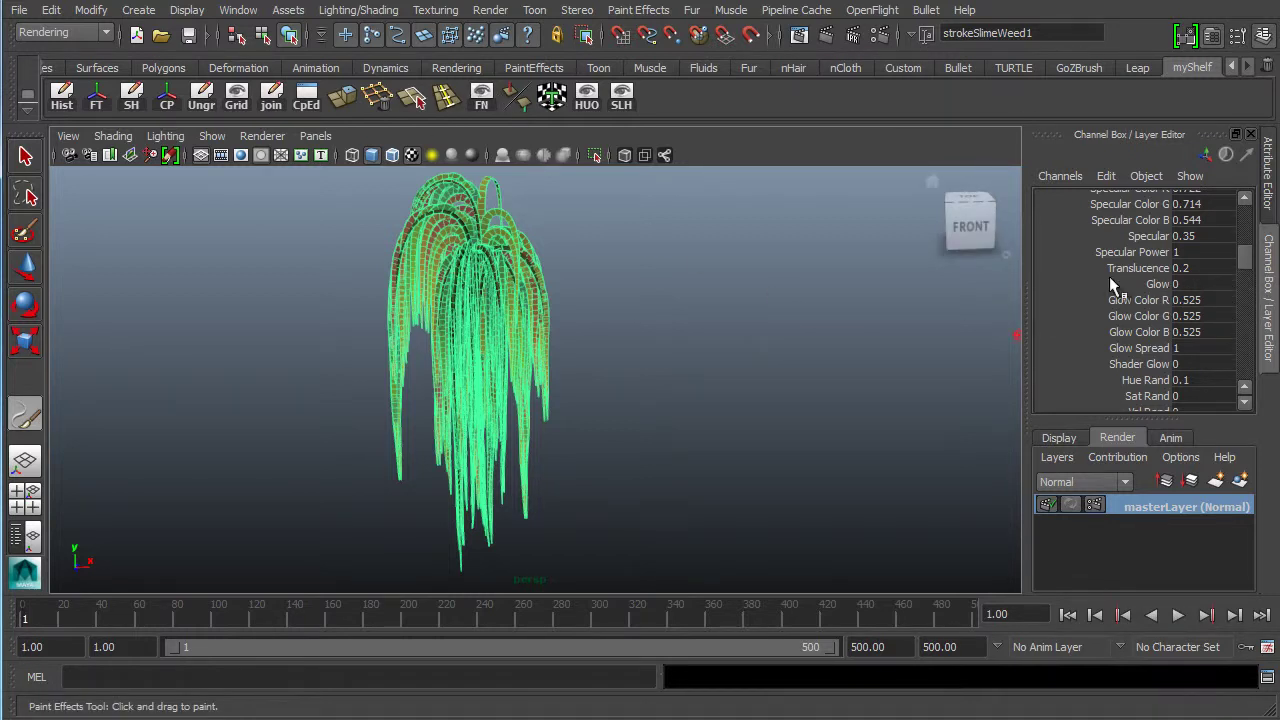
# - Render the perspective view with Maya Software, keep the image for comparison, and minimize the render window
pyautogui.click(829, 36)
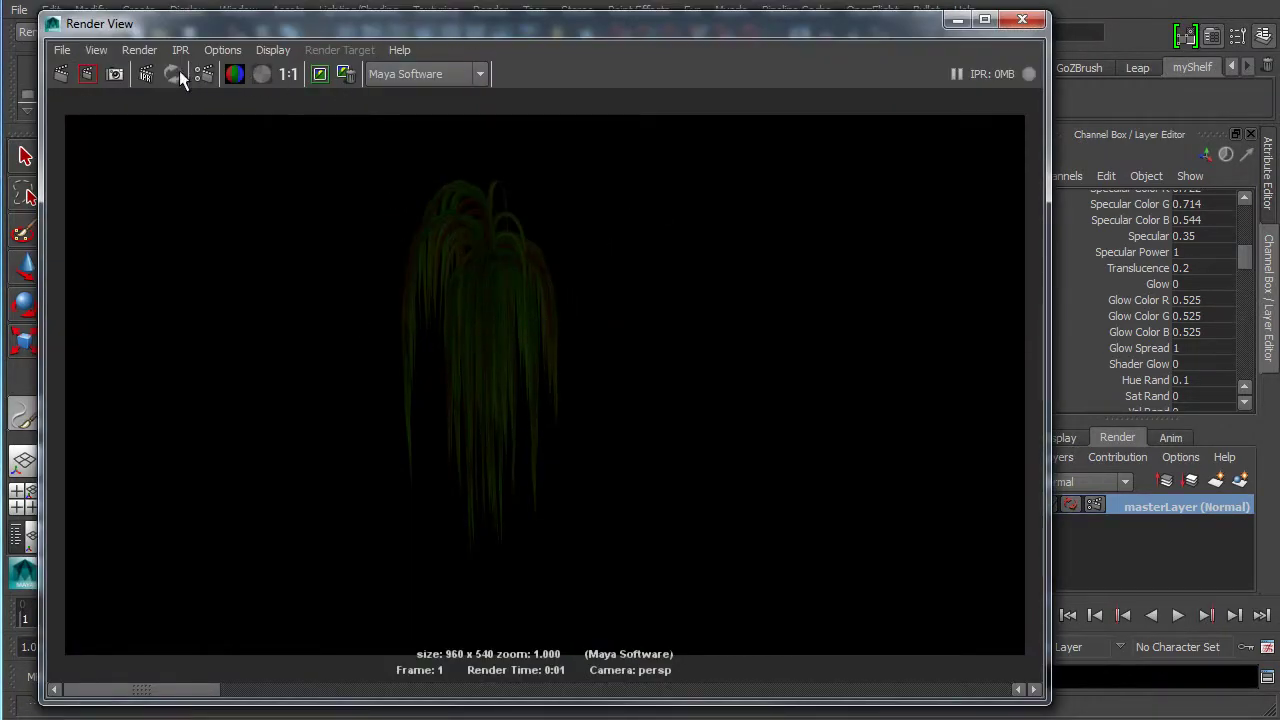
pyautogui.click(319, 73)
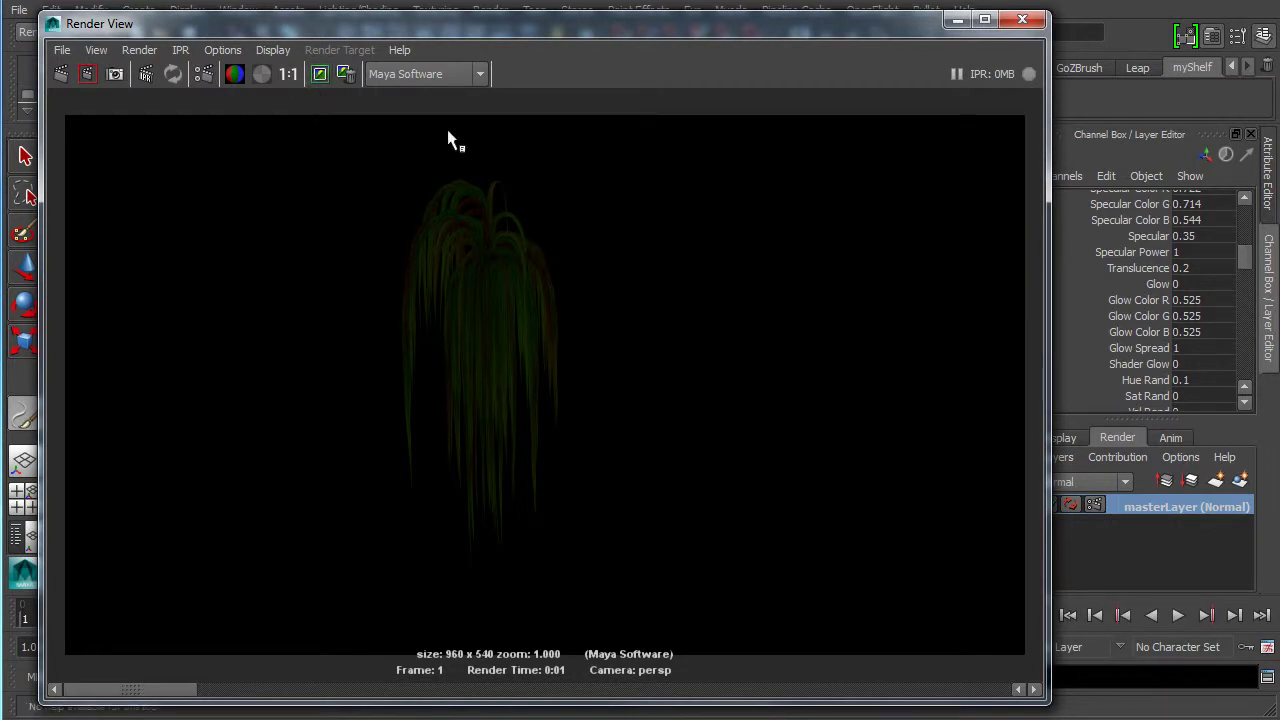
pyautogui.click(957, 20)
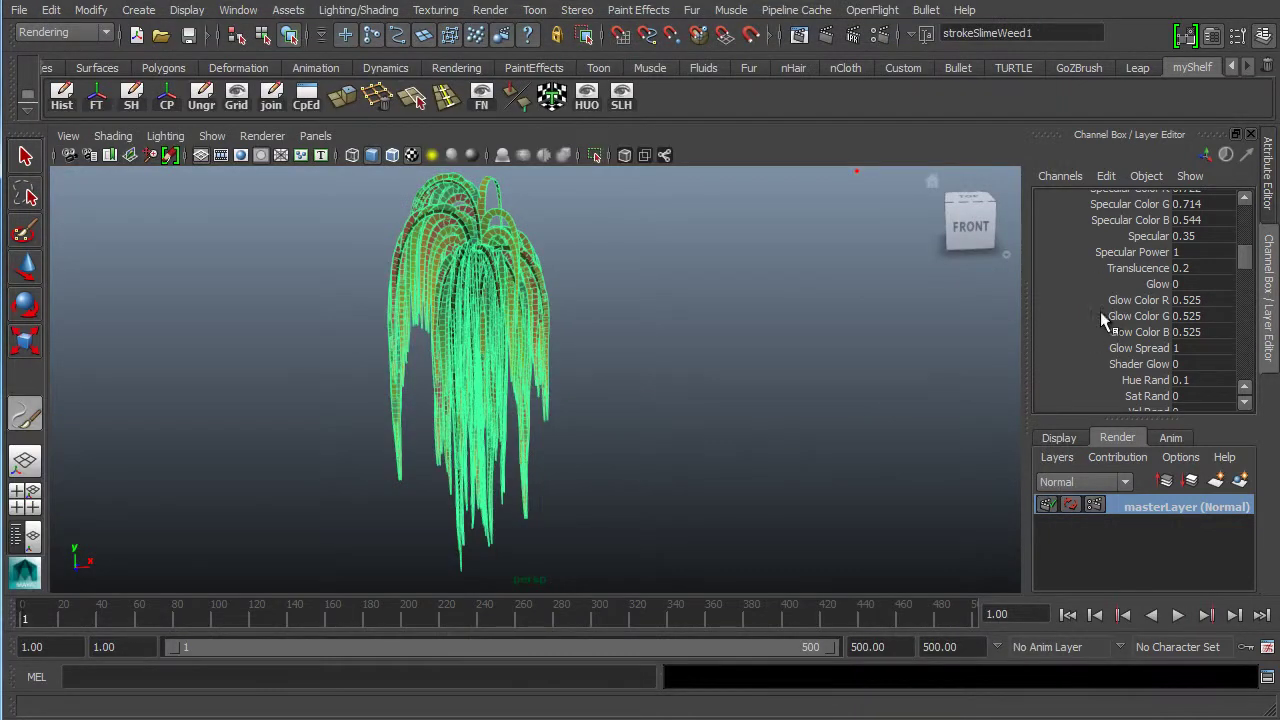
# - Set the slimeWeed brush's Glow to 0.1, and compare the new render with the stored image
pyautogui.doubleClick(1178, 284)
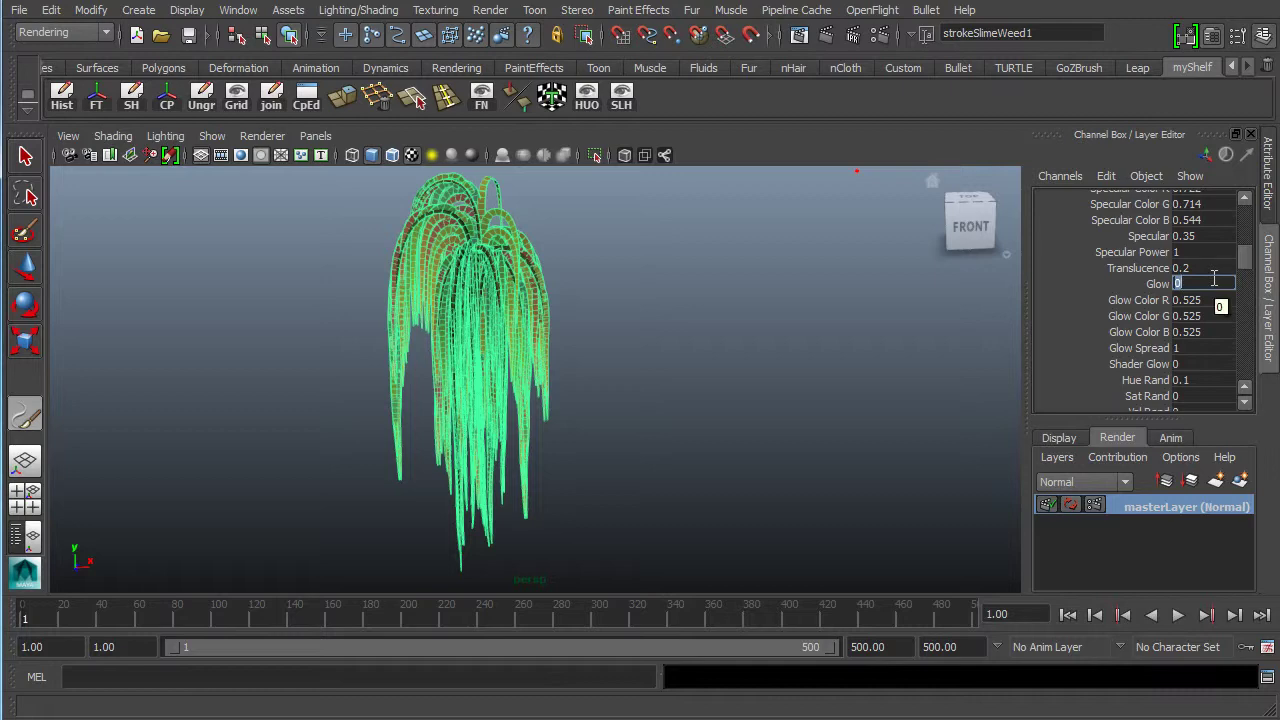
pyautogui.write('.1')
pyautogui.press('Return')
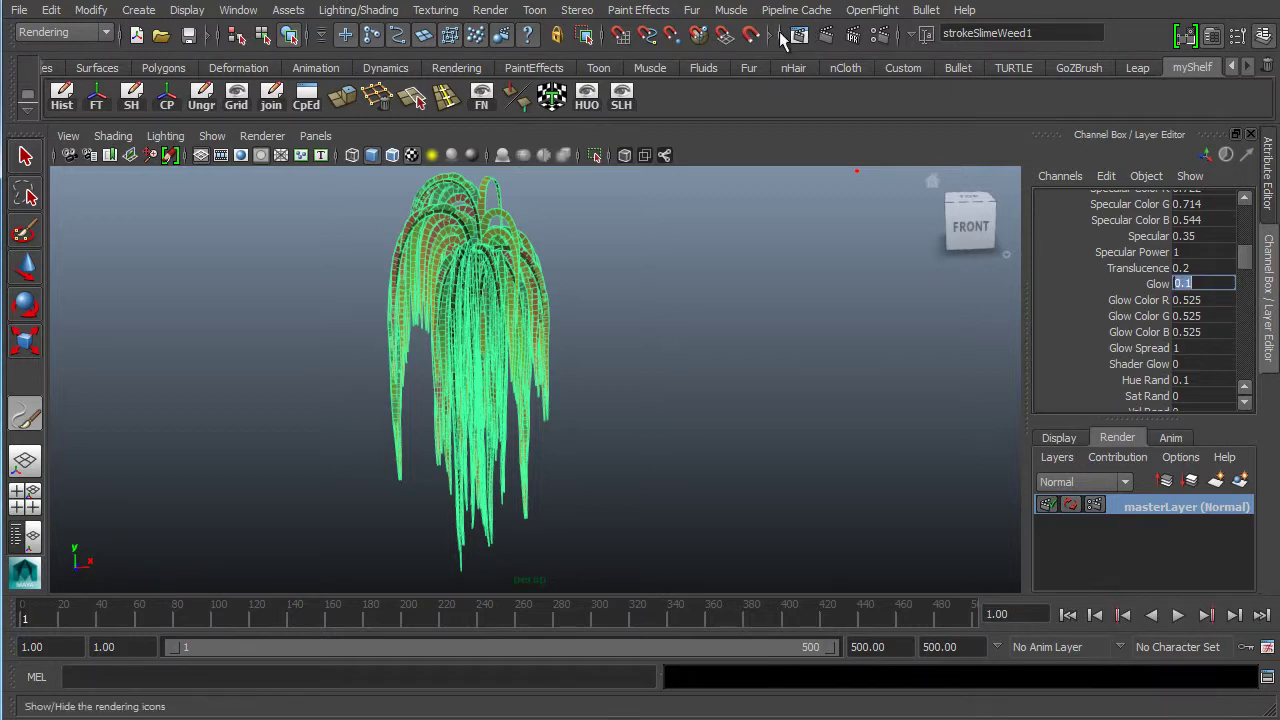
pyautogui.click(799, 35)
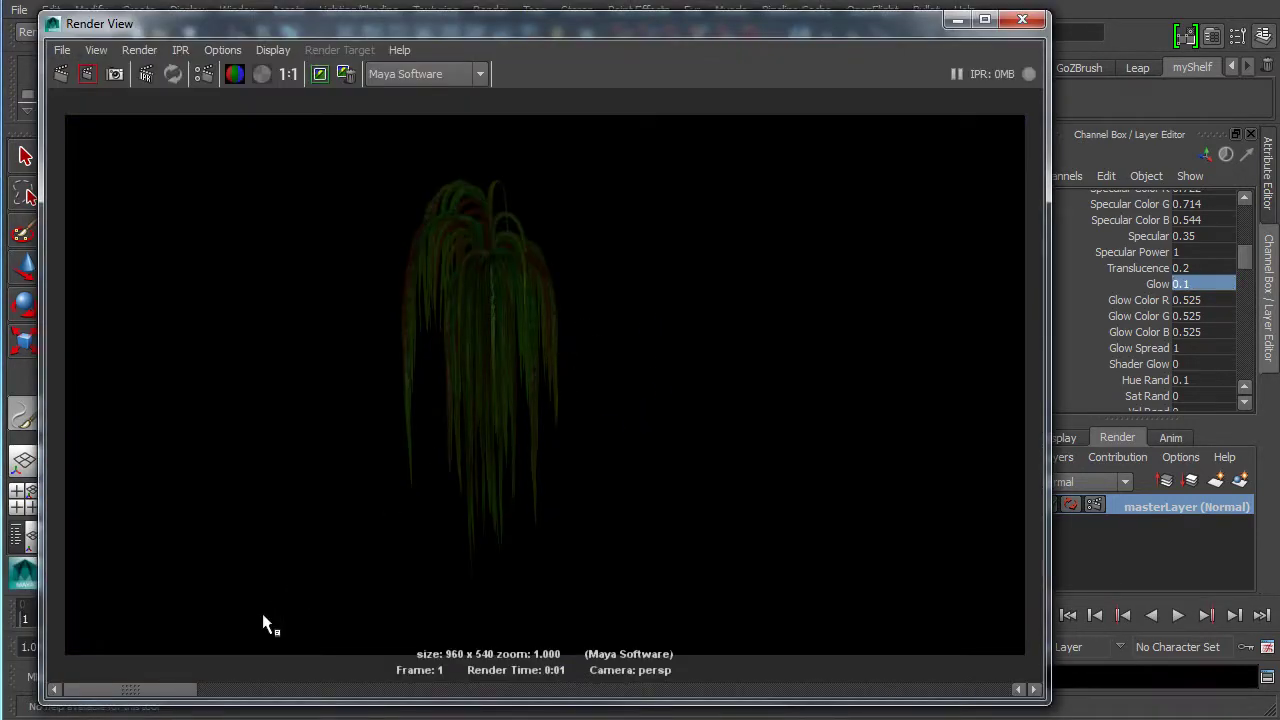
pyautogui.moveTo(166, 694)
pyautogui.mouseDown()
pyautogui.moveTo(271, 700)
pyautogui.moveTo(145, 701)
pyautogui.mouseUp()
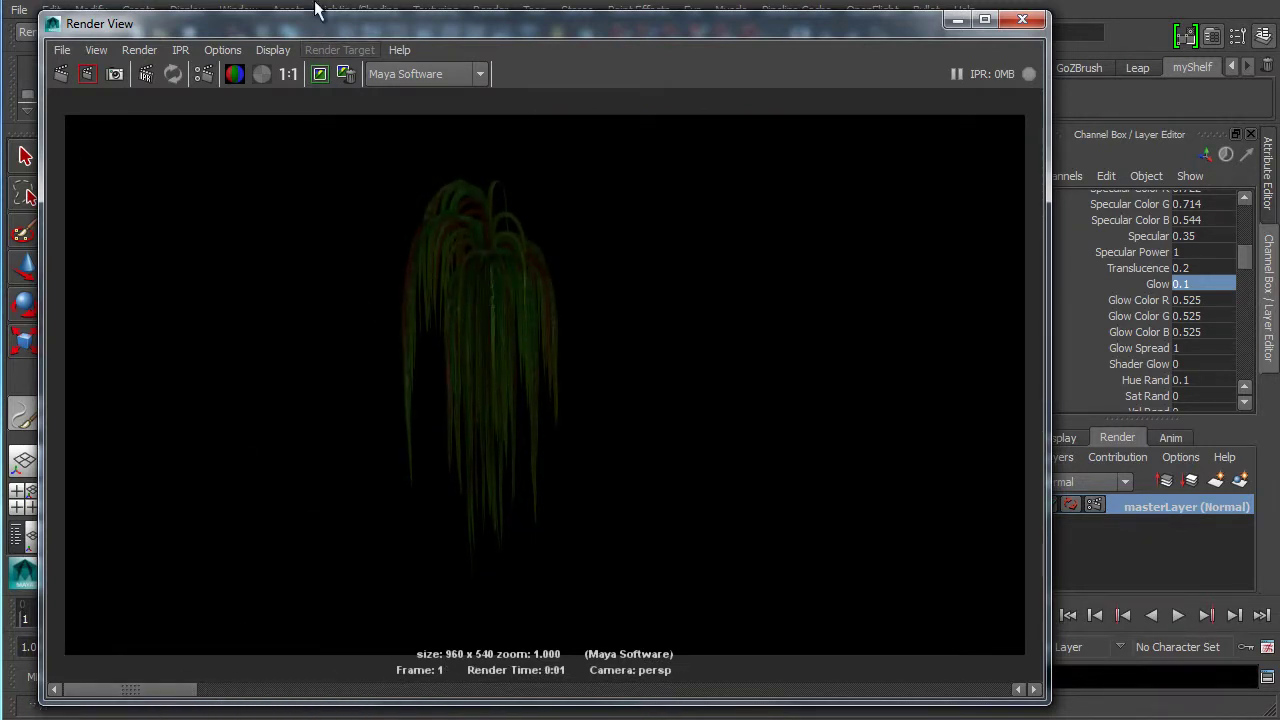
pyautogui.click(314, 77)
# - Raise the slimeWeed brush's Glow to 0.5 and render the frame again
pyautogui.doubleClick(1204, 283)
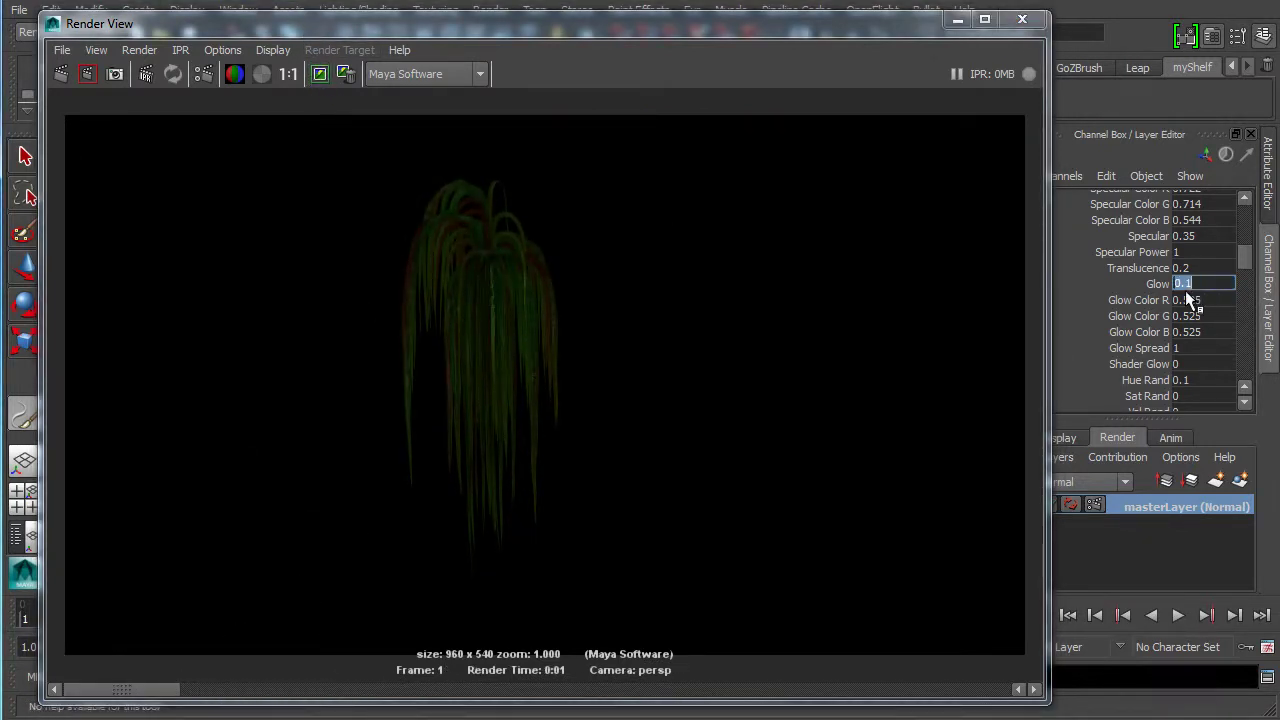
pyautogui.write('.5')
pyautogui.press('Return')
pyautogui.click(63, 74)
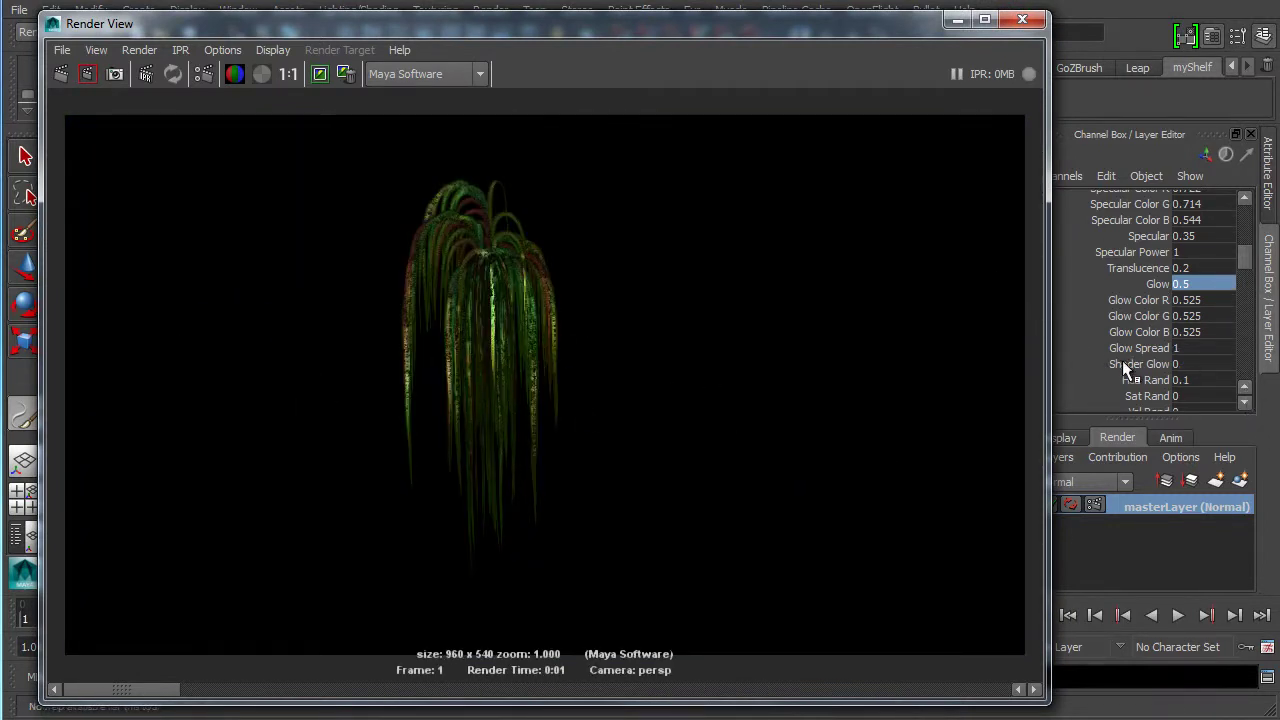
# - Set the brush's Shader Glow to 0.5 and re-render the plant, keeping the previous image
pyautogui.click(1188, 365)
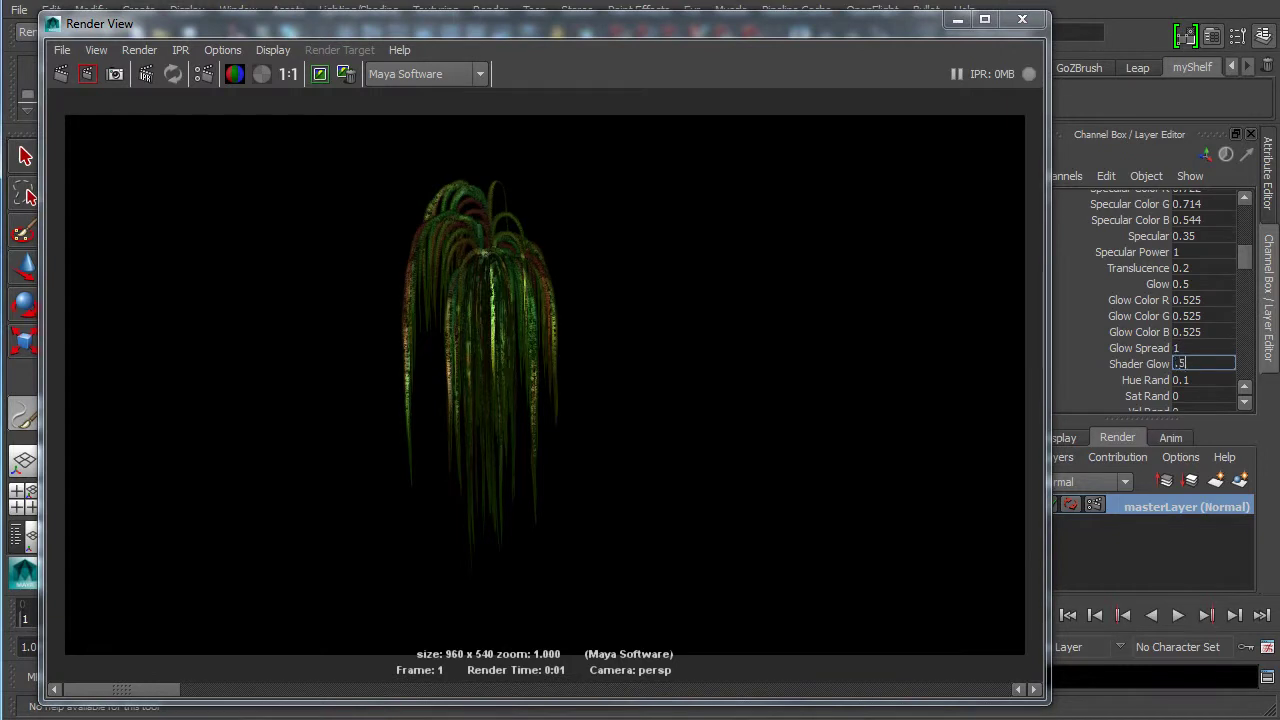
pyautogui.write('.5')
pyautogui.press('Return')
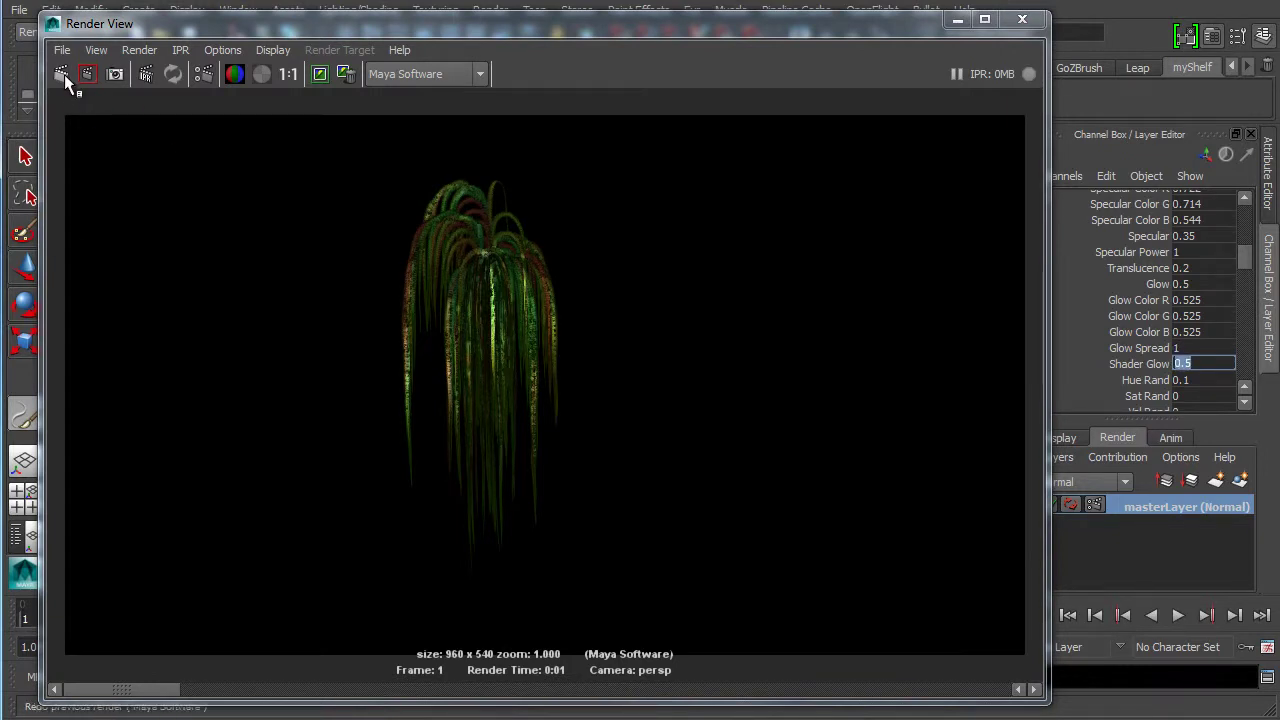
pyautogui.click(319, 76)
pyautogui.click(63, 75)
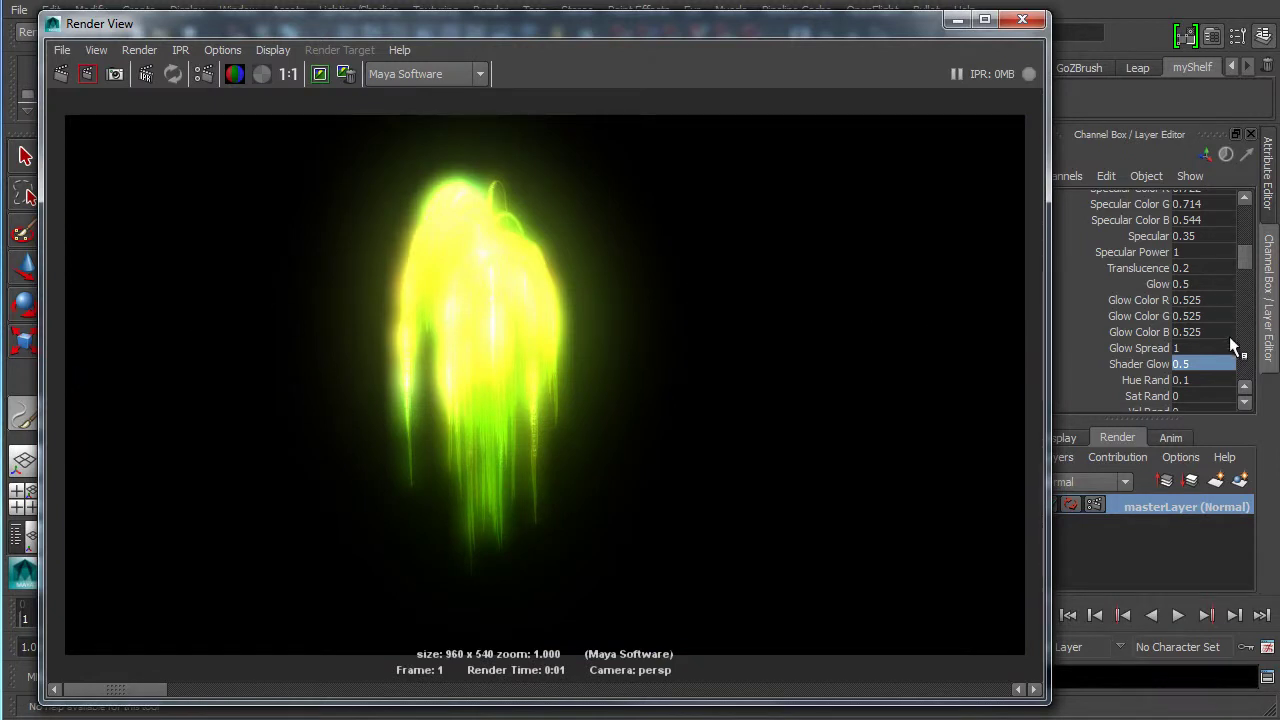
# - Reduce both Glow and Shader Glow of the slimeWeed brush to 0.1 and re-render the plant
pyautogui.doubleClick(1190, 284)
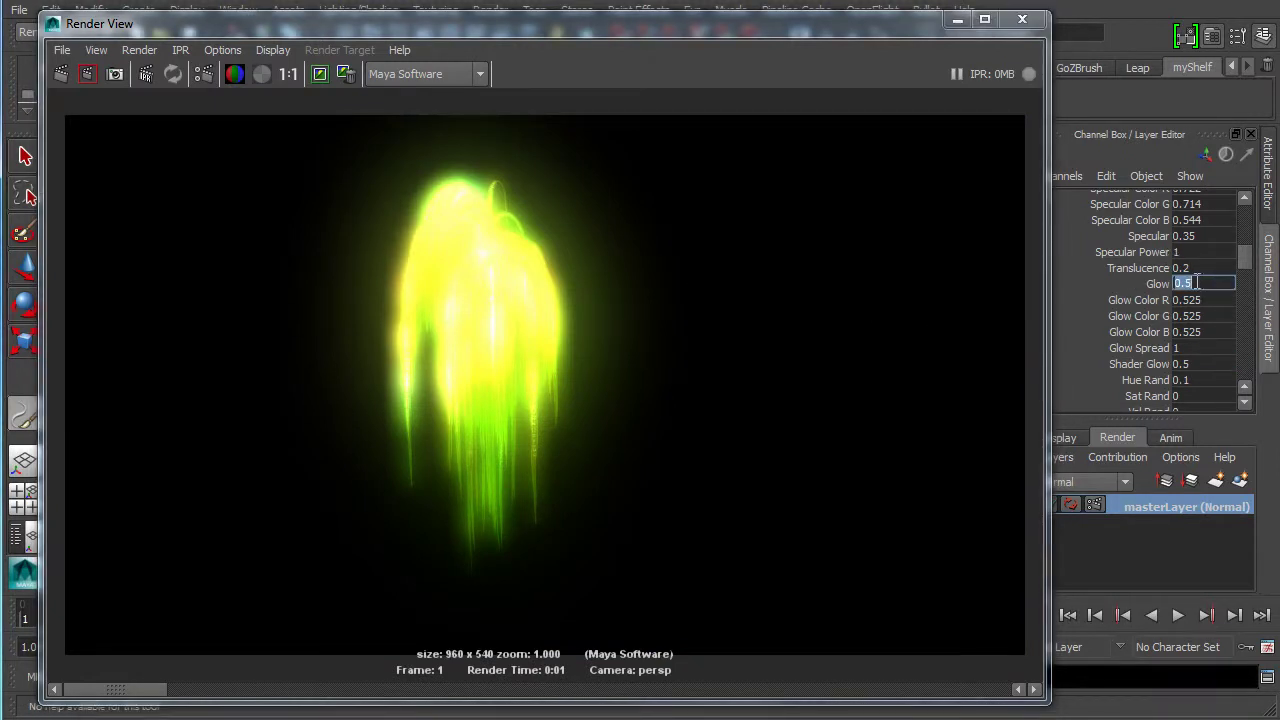
pyautogui.write('0.1')
pyautogui.press('Return')
pyautogui.doubleClick(1196, 365)
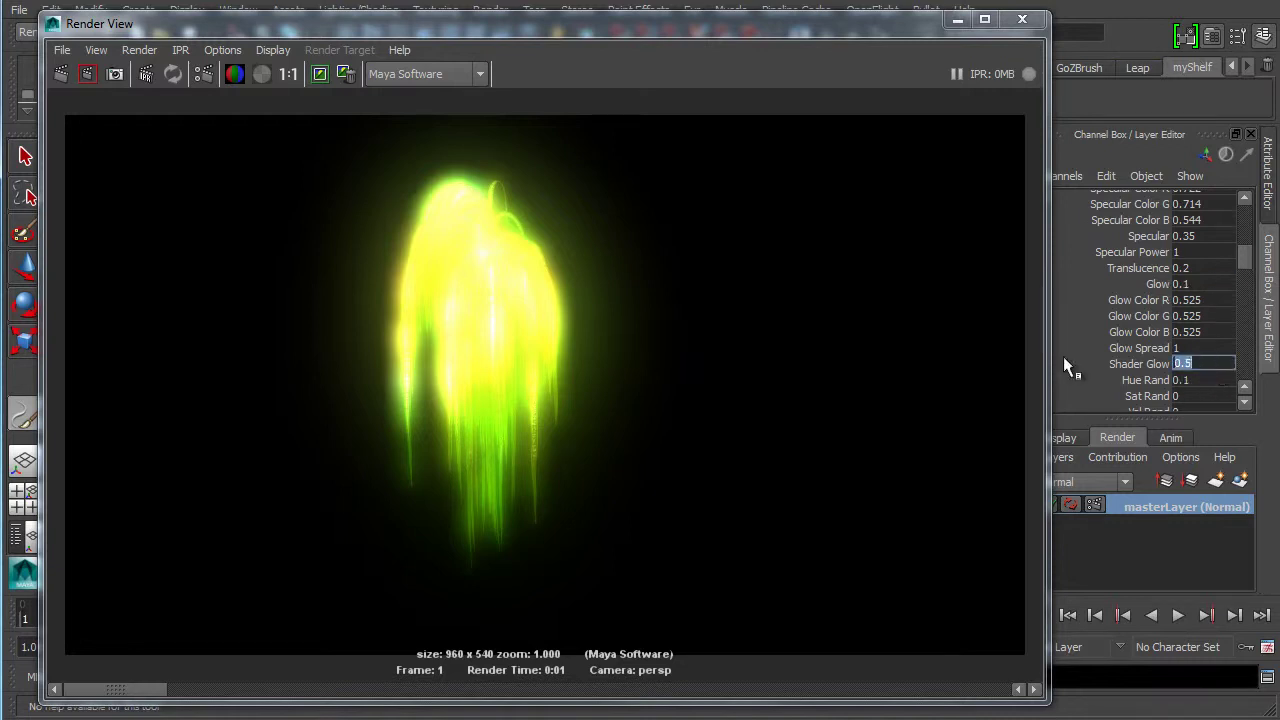
pyautogui.write('0.1')
pyautogui.press('Return')
pyautogui.click(62, 76)
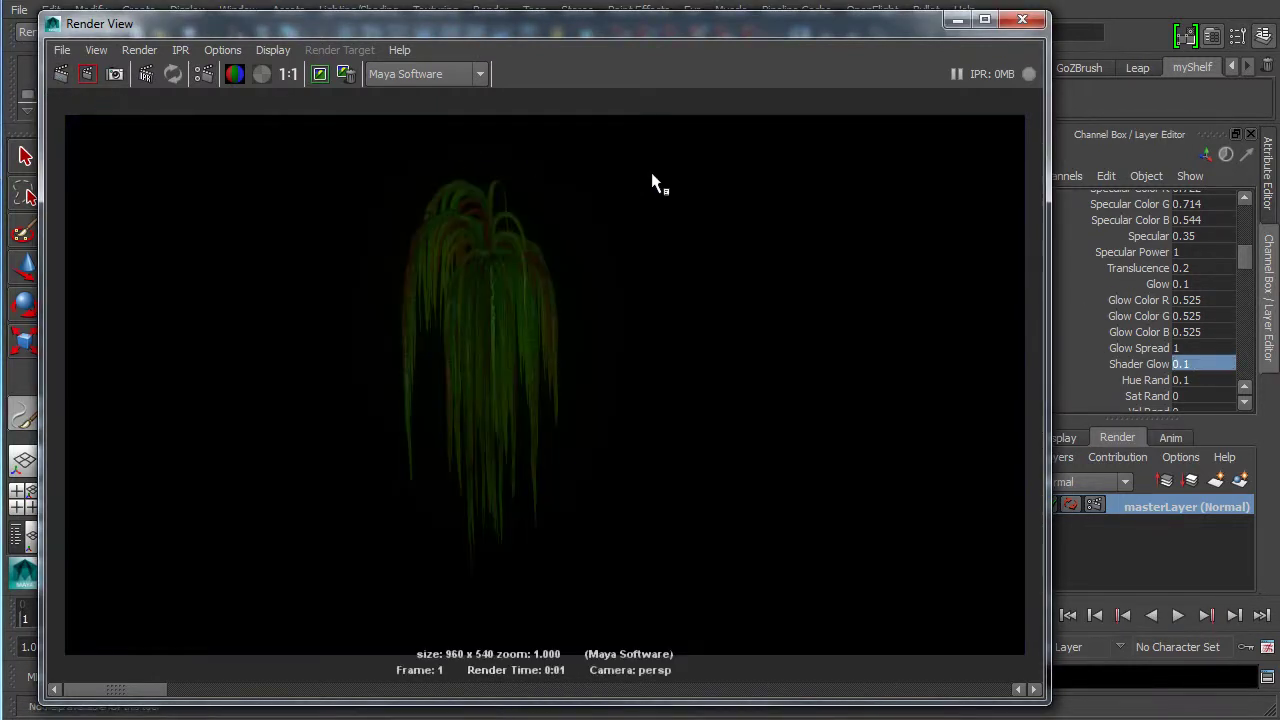
# - Set the slimeWeed brush's Glow and Shader Glow together to 0.25 and render the frame again
pyautogui.doubleClick(1205, 284)
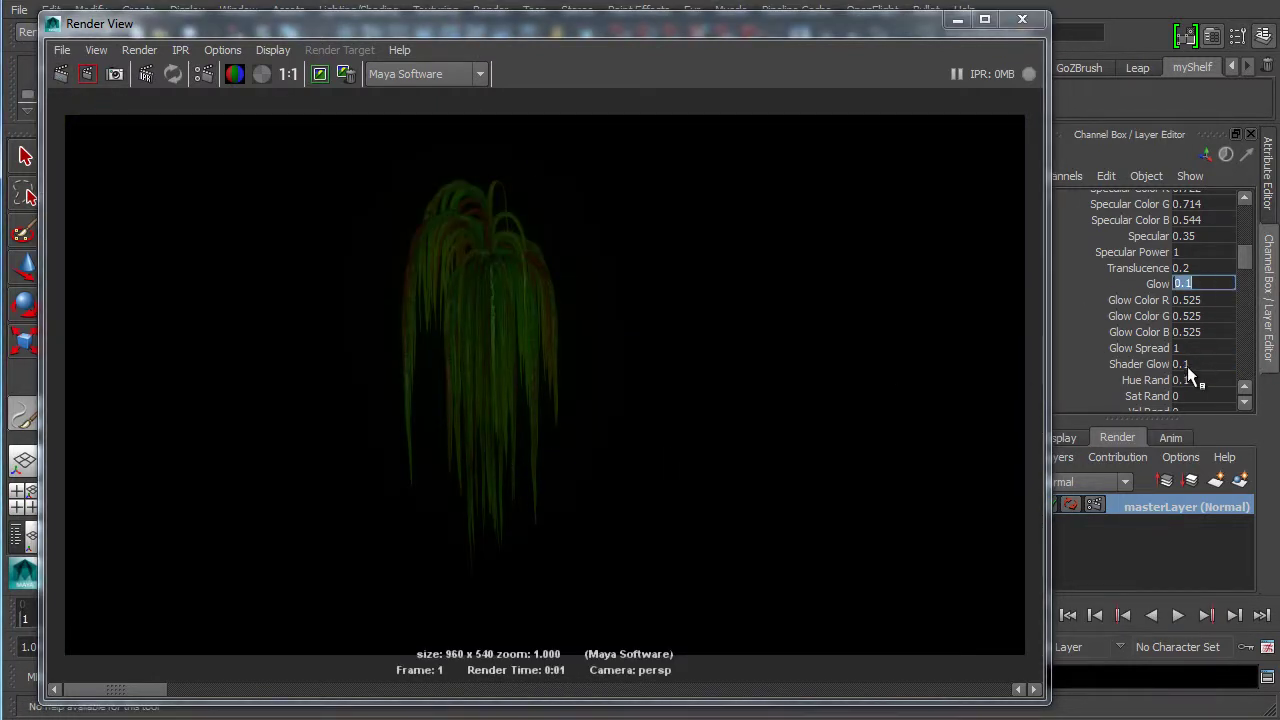
pyautogui.doubleClick(1195, 380)
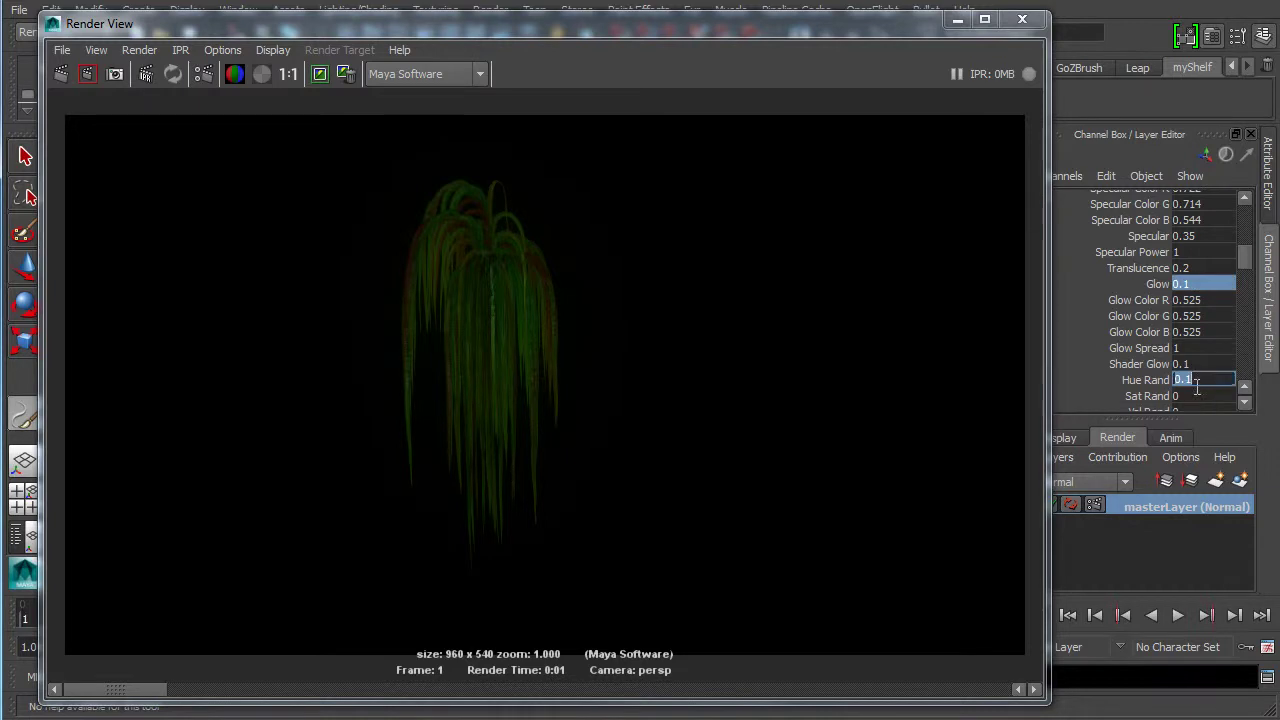
pyautogui.doubleClick(1205, 284)
pyautogui.doubleClick(1200, 347)
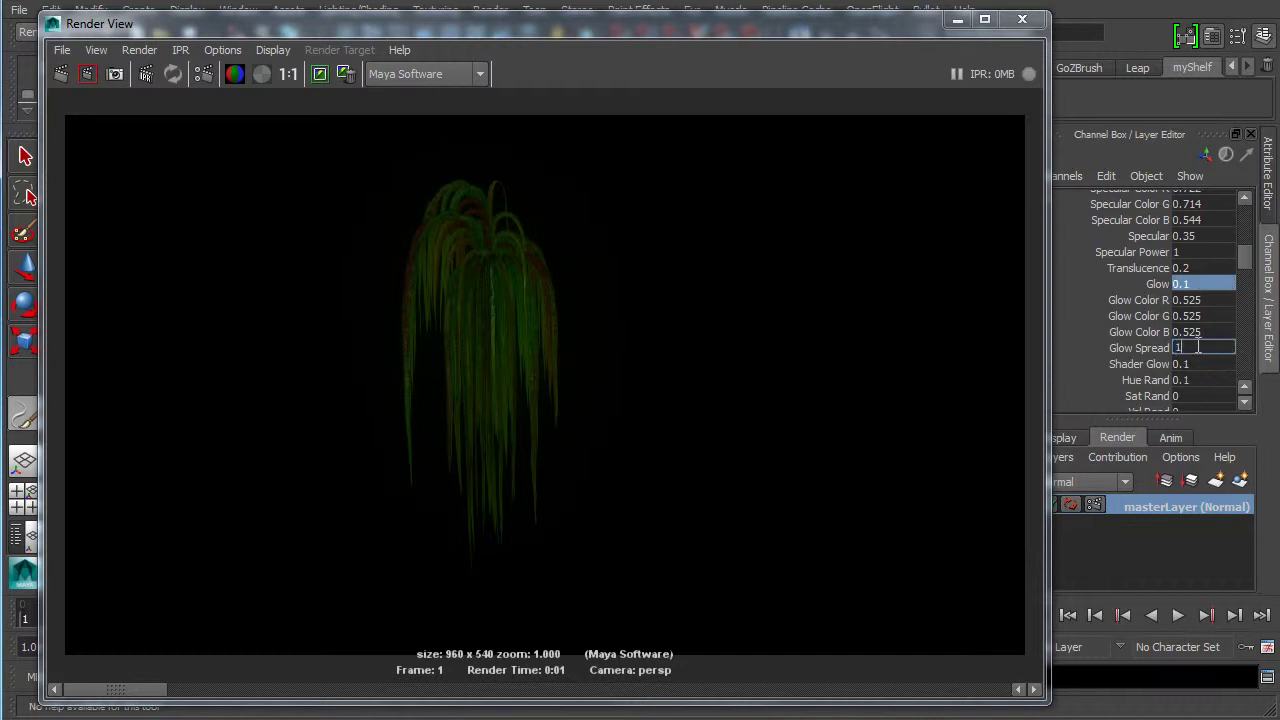
pyautogui.doubleClick(1205, 363)
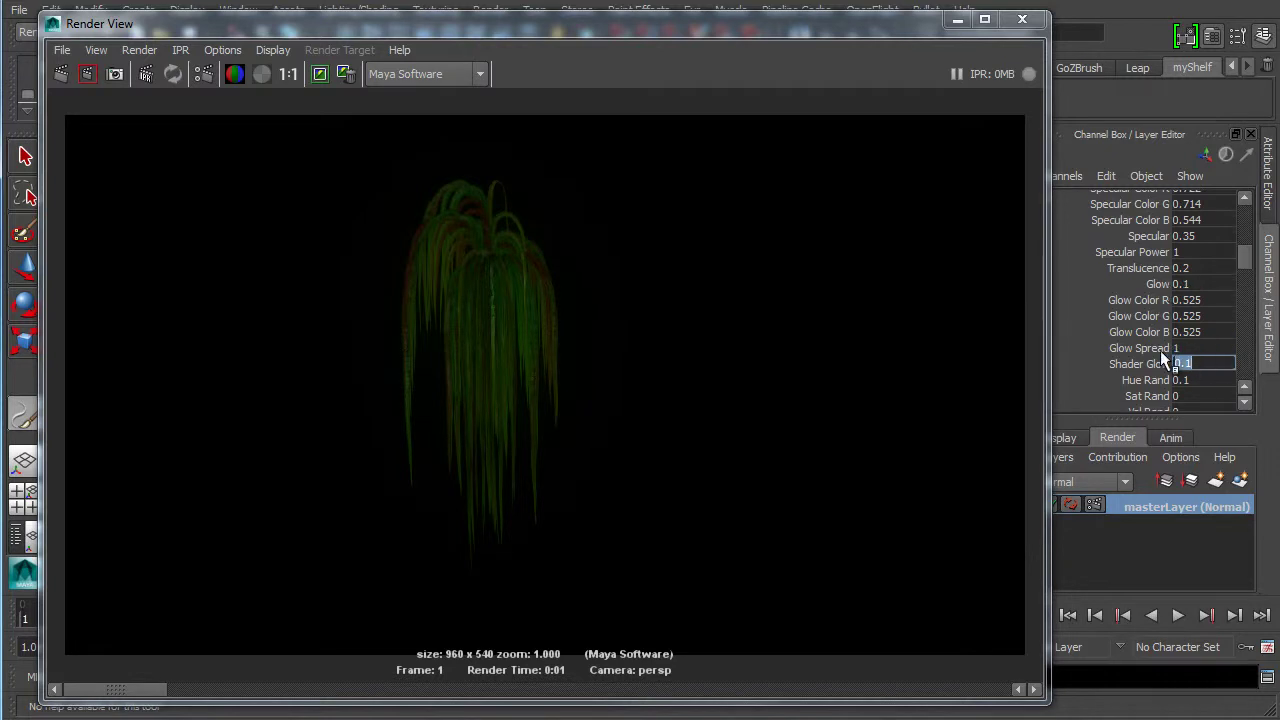
pyautogui.doubleClick(1205, 285)
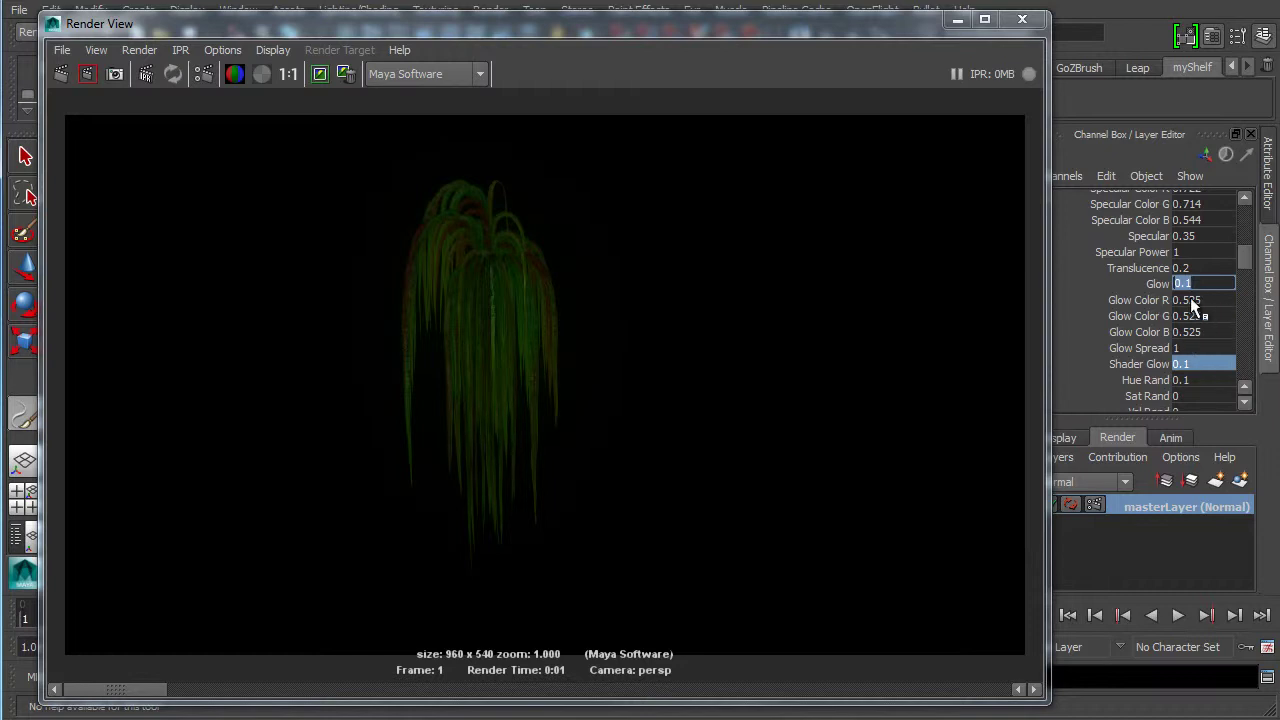
pyautogui.write('.25')
pyautogui.press('Return')
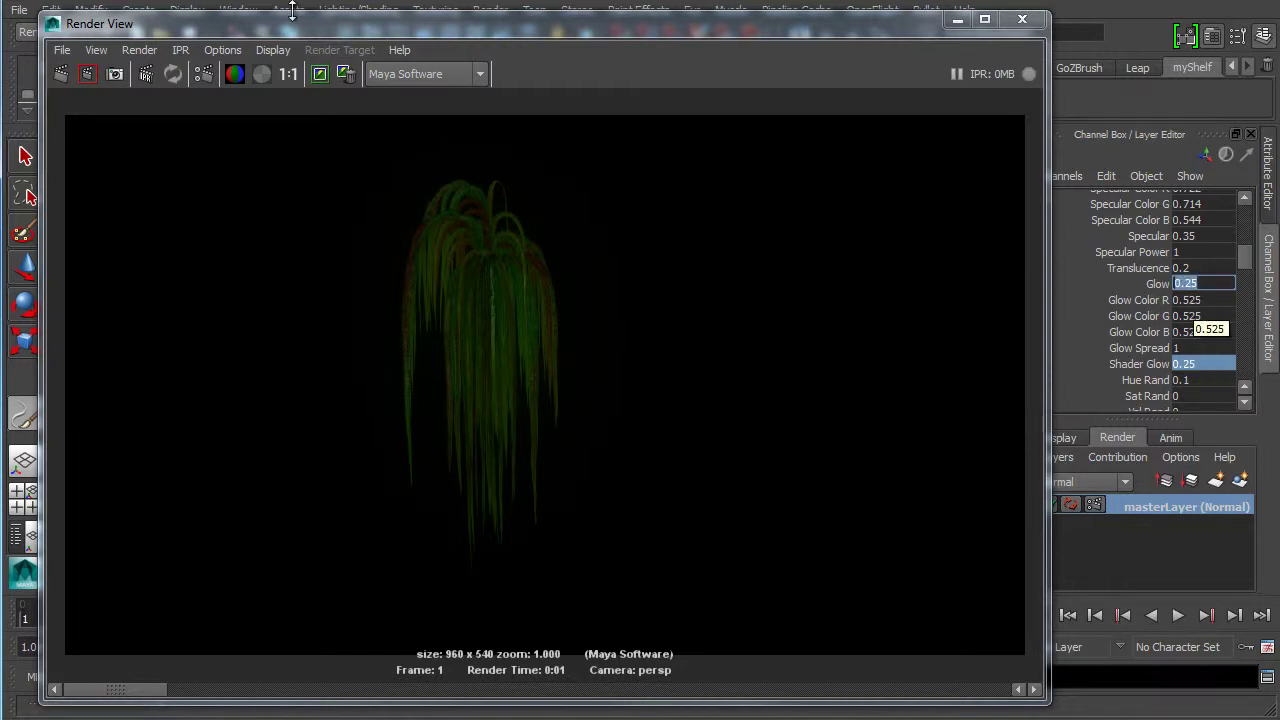
pyautogui.click(62, 74)
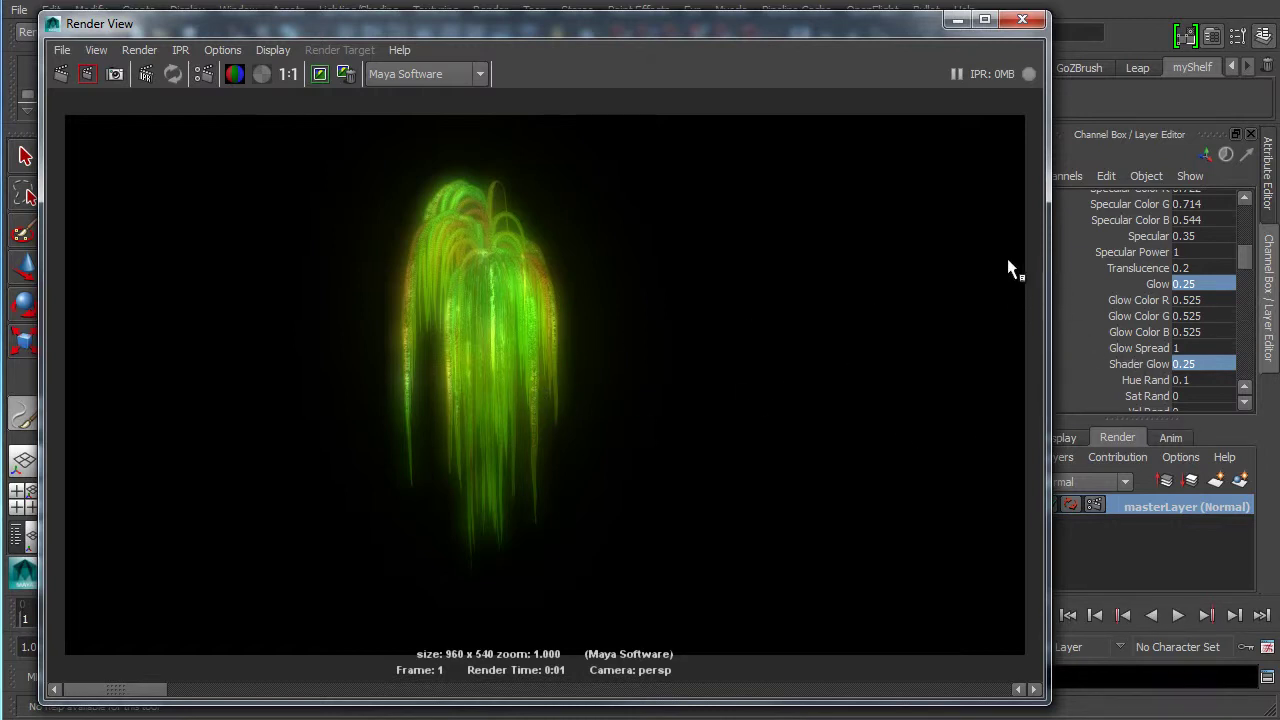
# - Review the slimeWeed brush's channels, from the shading and shadow attributes through the tube, spiral, wiggle and curl settings
pyautogui.scroll(-2, 1248, 270)
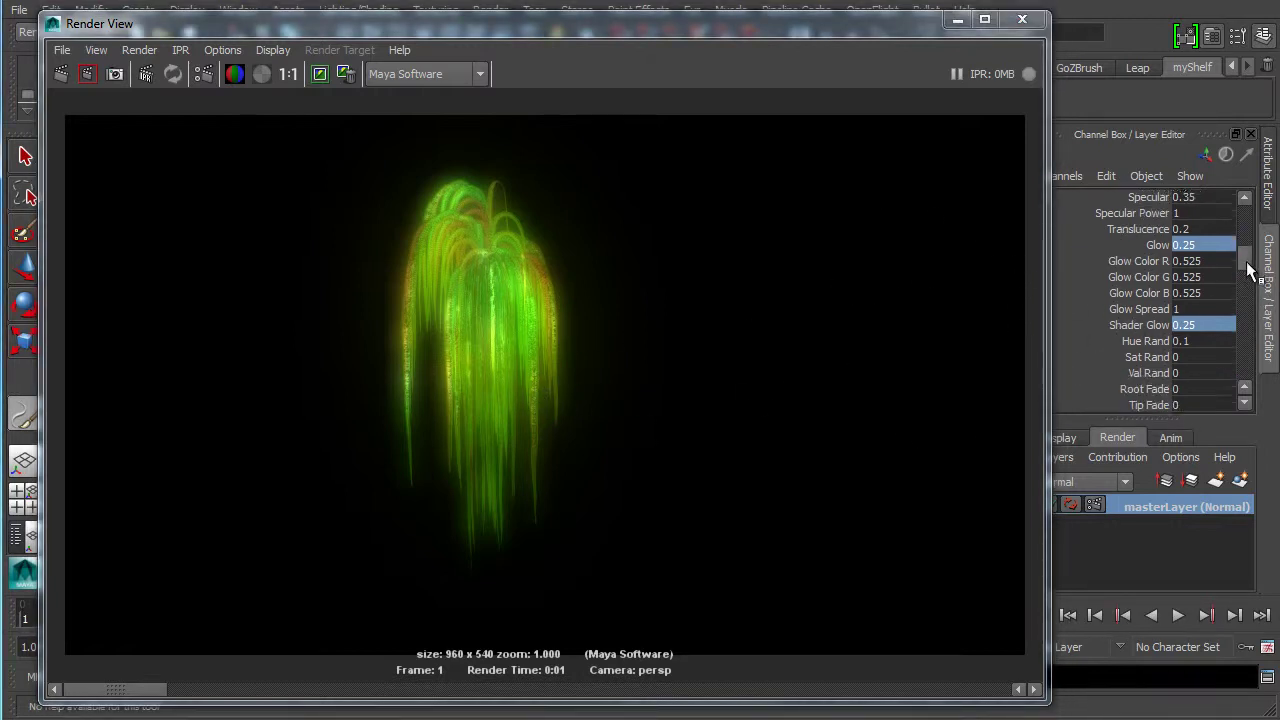
pyautogui.scroll(-3, 1248, 272)
pyautogui.scroll(-3, 1248, 272)
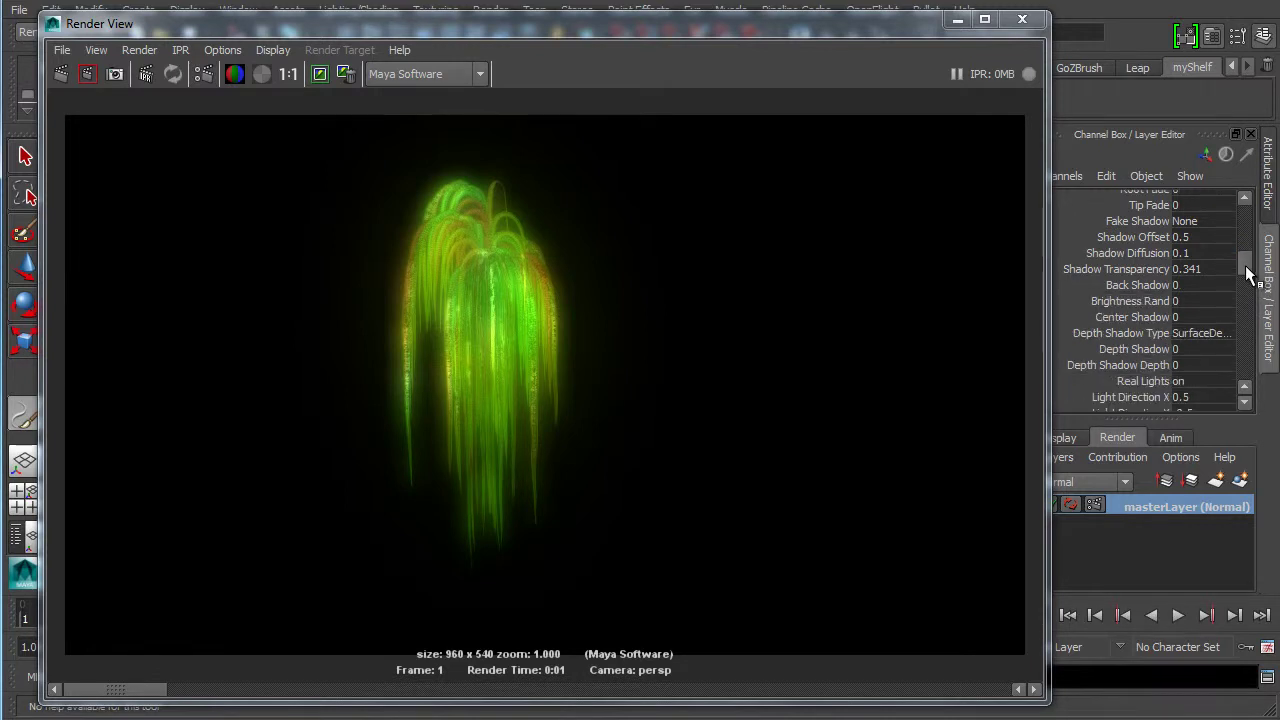
pyautogui.scroll(-3, 1248, 278)
pyautogui.scroll(-3, 1248, 278)
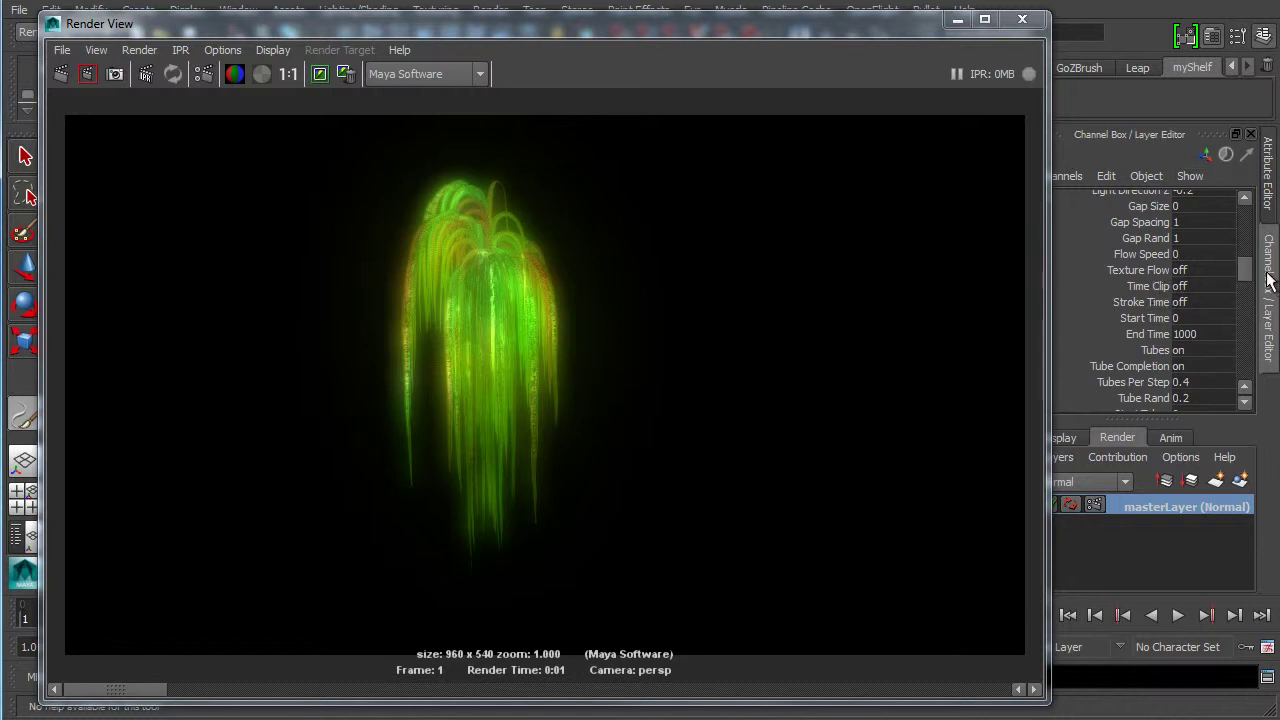
pyautogui.scroll(-3, 1244, 287)
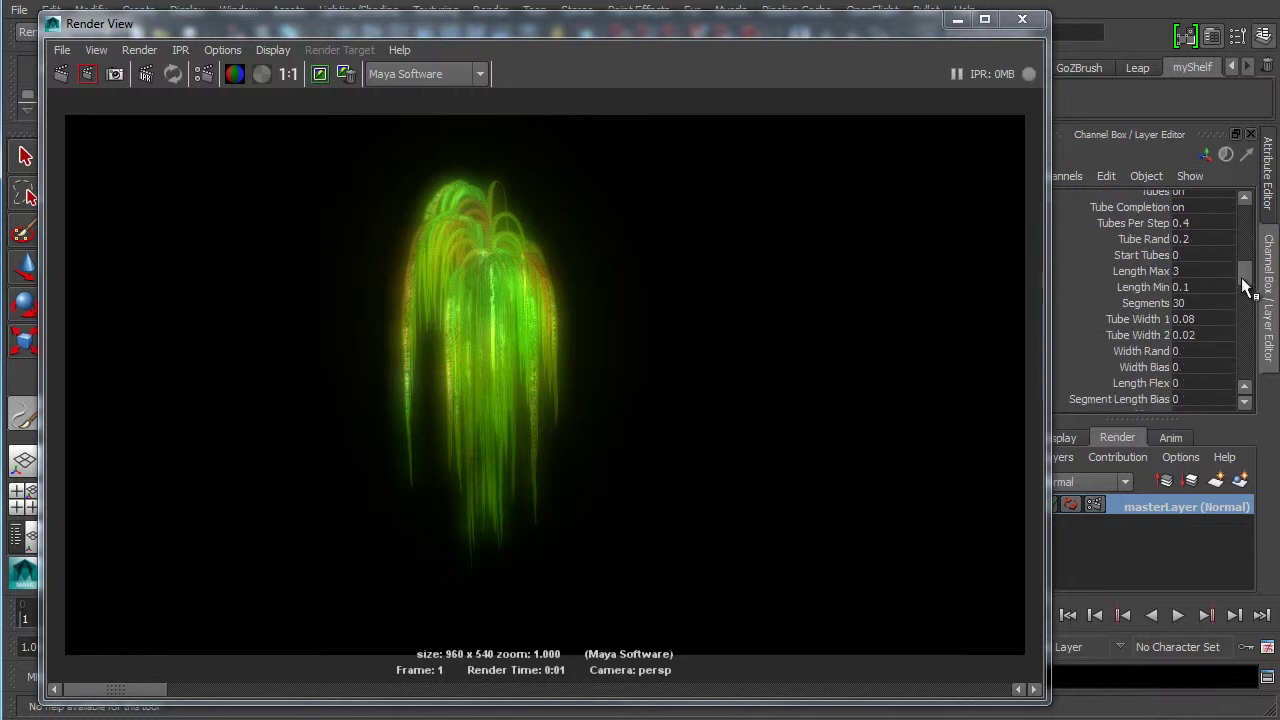
pyautogui.scroll(-3, 1244, 287)
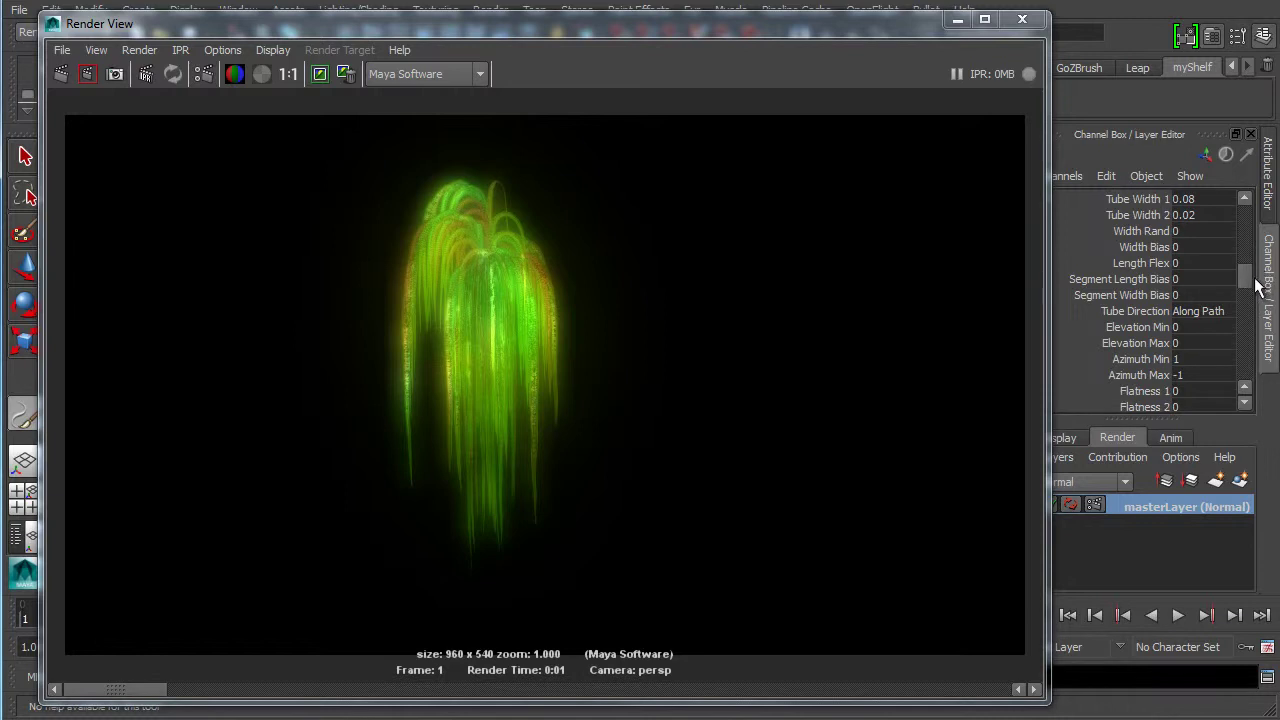
pyautogui.scroll(-2, 1248, 285)
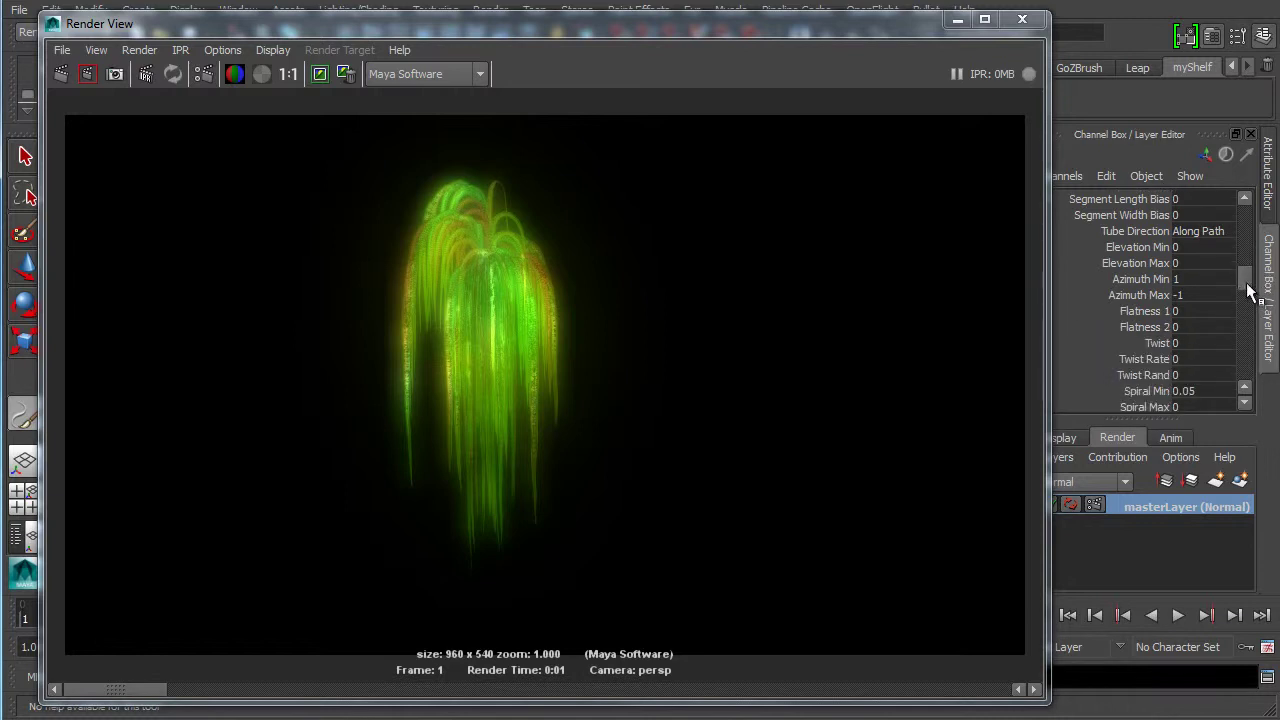
pyautogui.scroll(-3, 1243, 288)
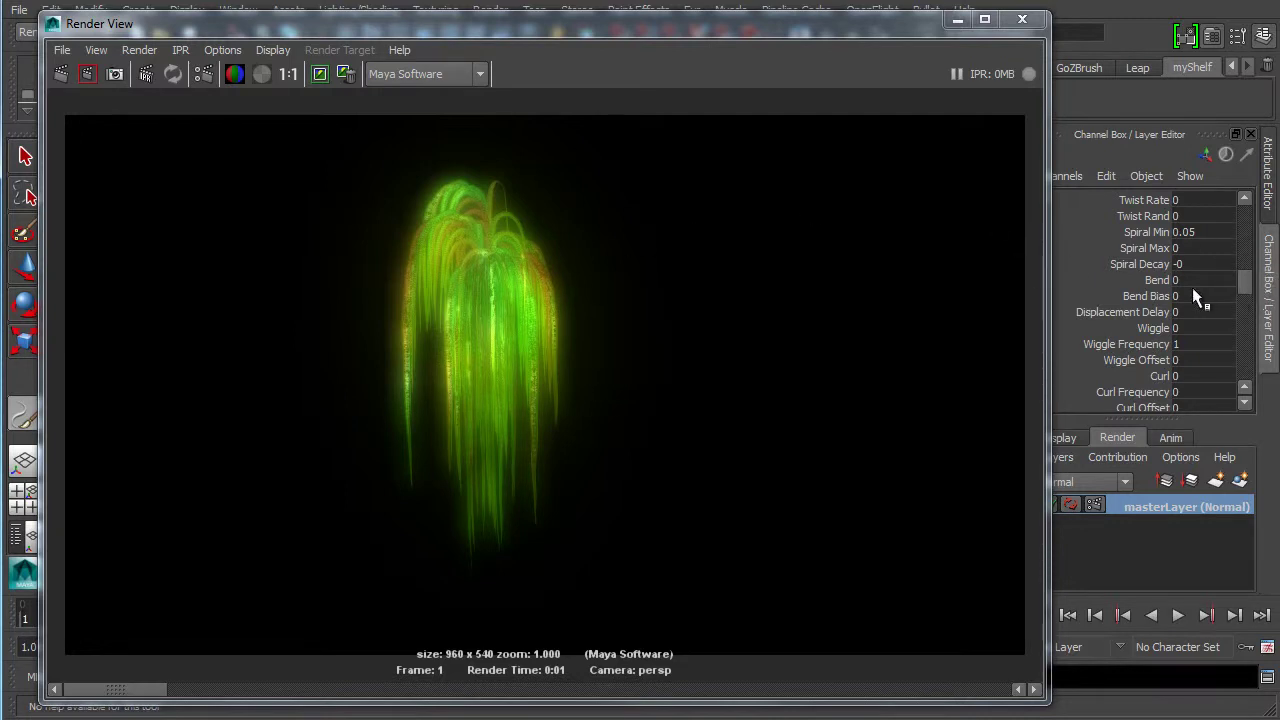
pyautogui.scroll(-3, 1243, 286)
pyautogui.scroll(2, 1235, 250)
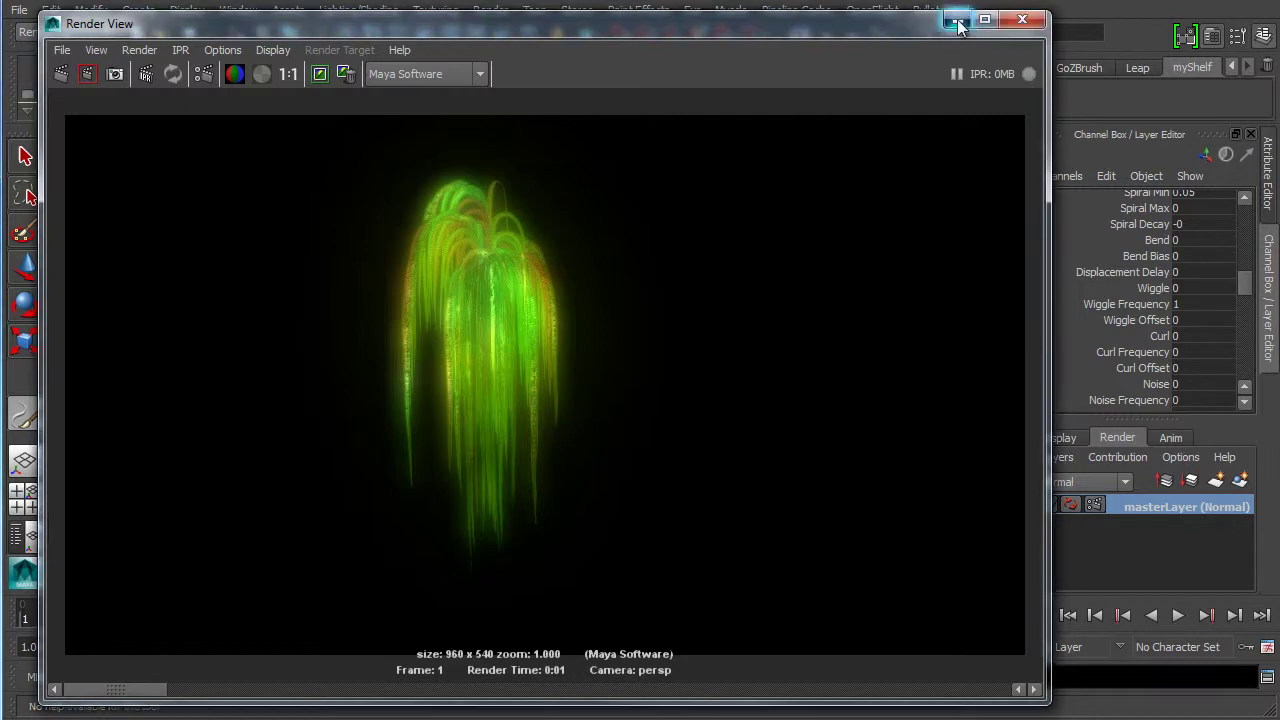
# - Try Curl values of 0.5 and 0.25 on the slimeWeed brush
pyautogui.click(1160, 337)
pyautogui.moveTo(563, 337); pyautogui.dragTo(620, 363, button='middle')
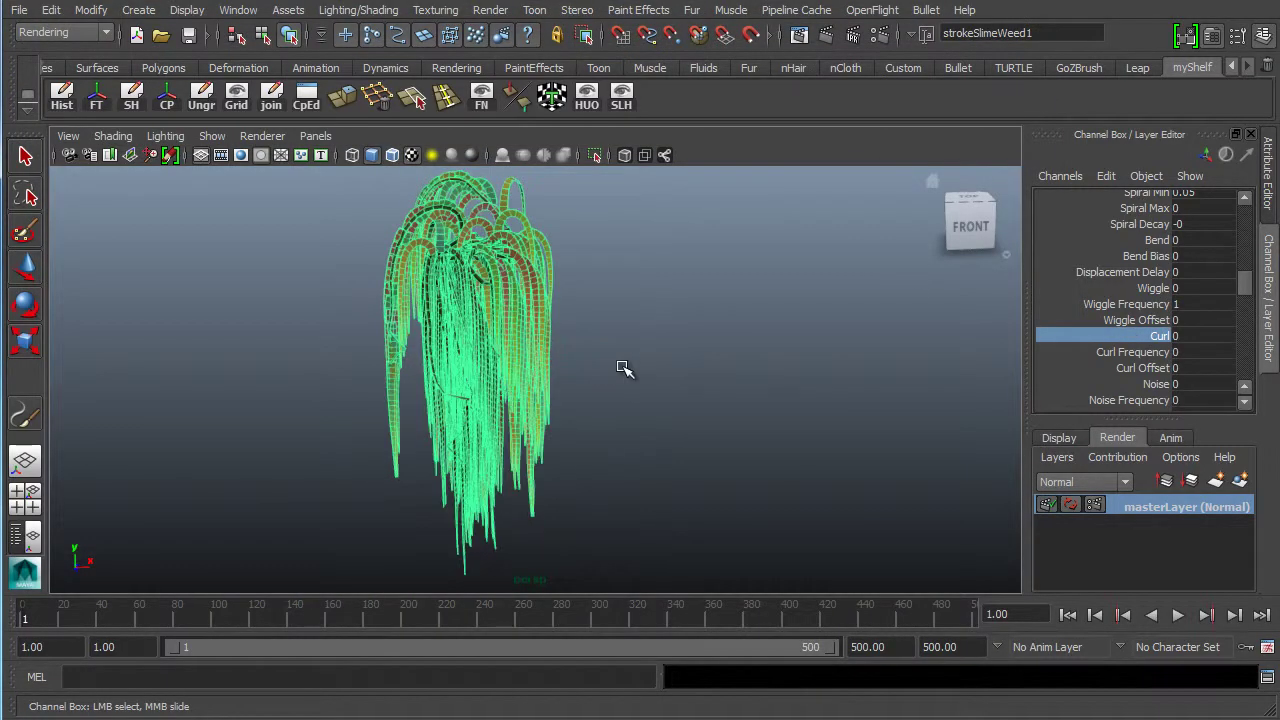
pyautogui.keyDown('alt'); pyautogui.moveTo(586, 362); pyautogui.dragTo(650, 372); pyautogui.keyUp('alt')
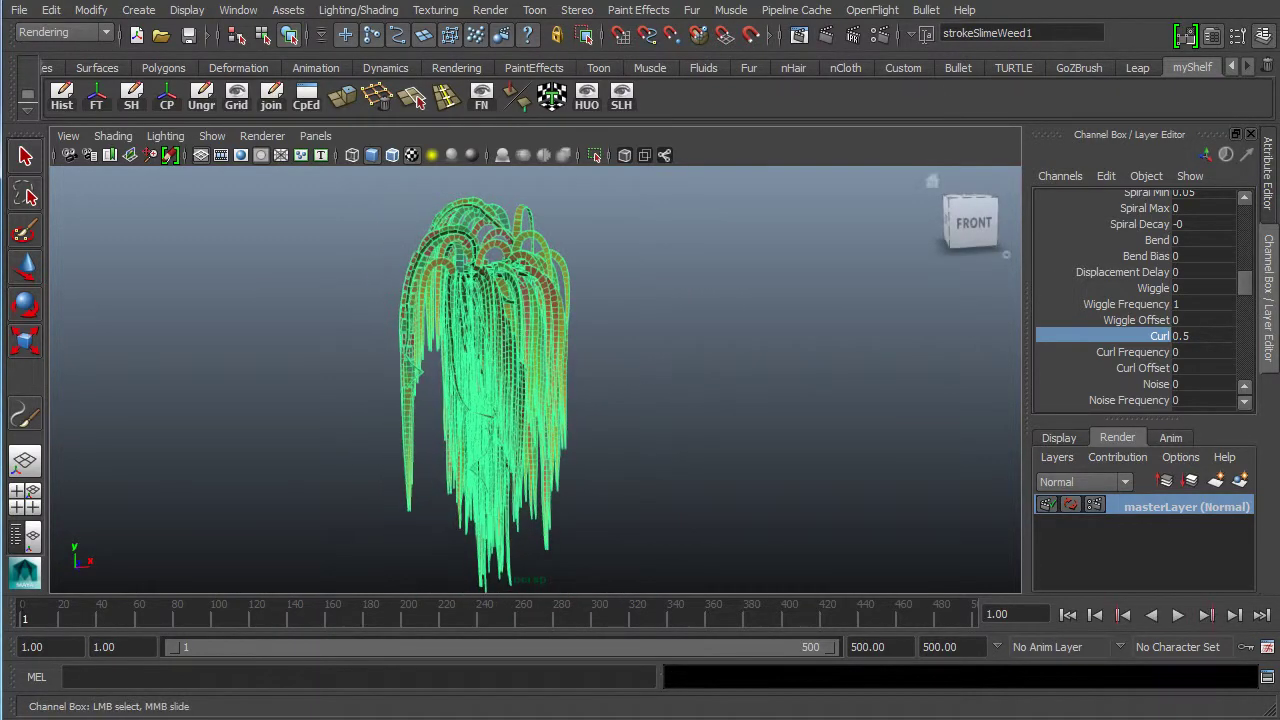
pyautogui.click(1219, 335)
pyautogui.write('0.25')
pyautogui.press('Return')
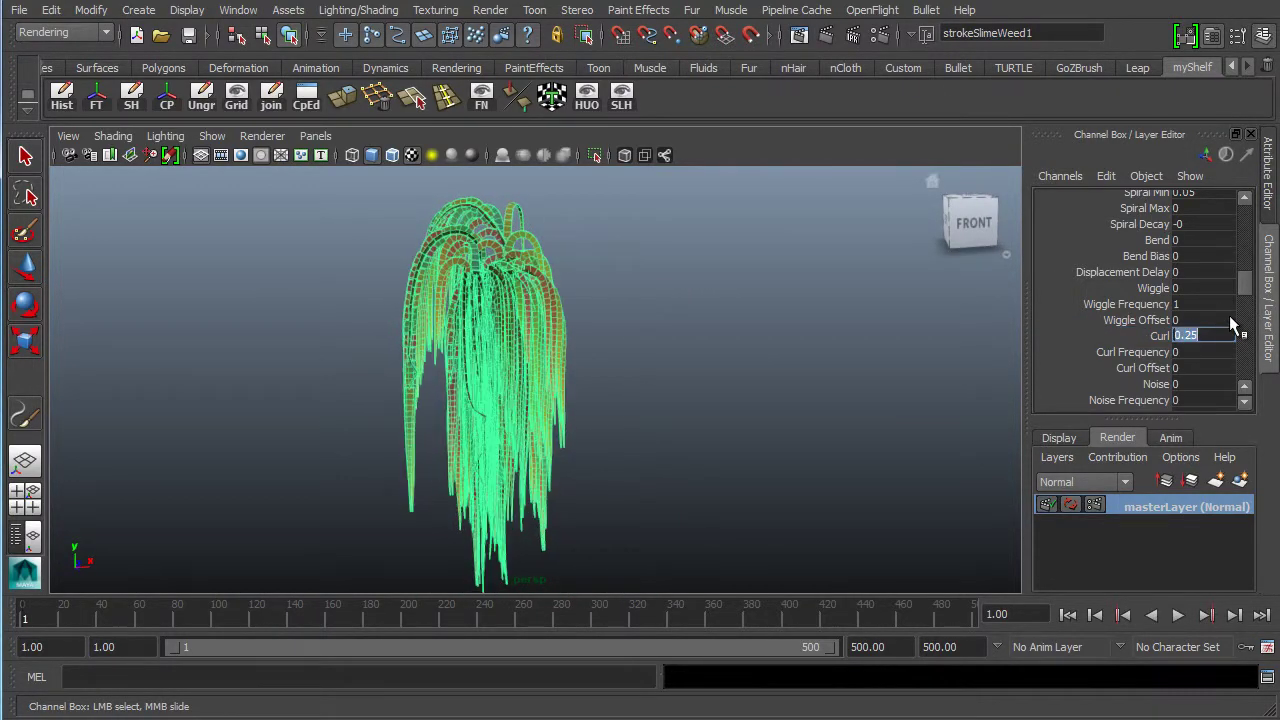
# - Set the slimeWeed brush's Curl to 0.5
pyautogui.click(1162, 335)
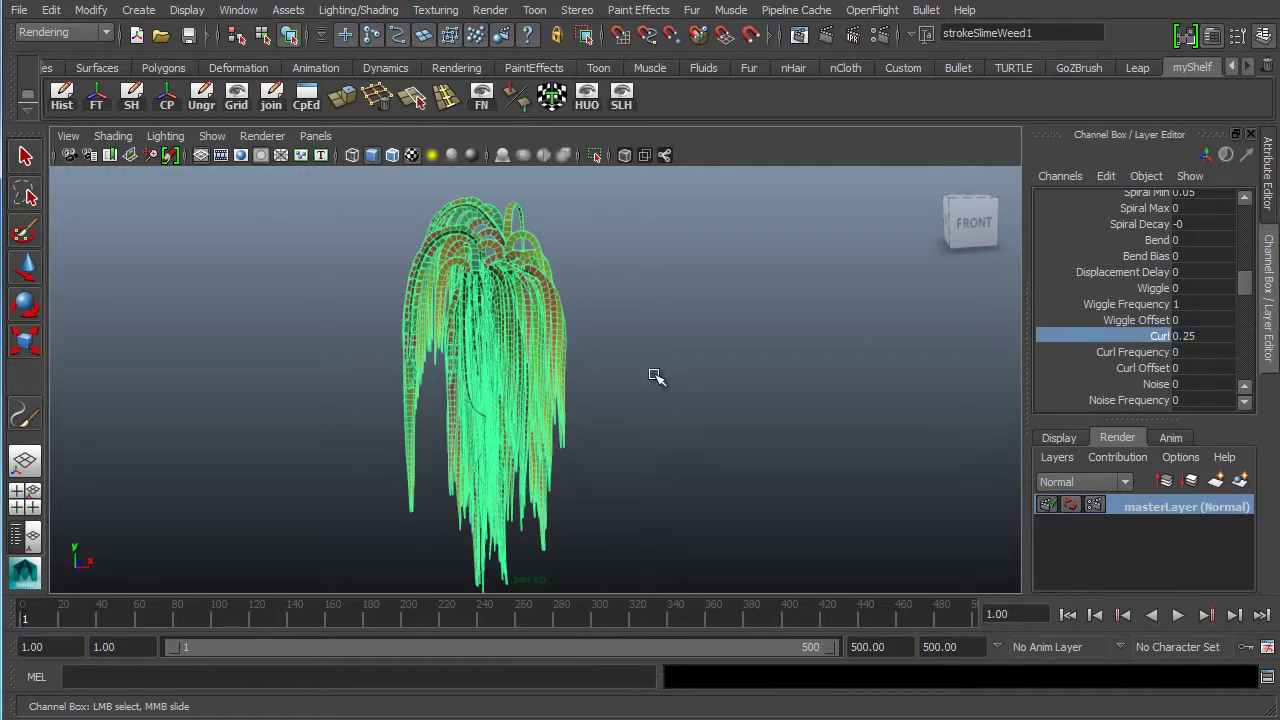
pyautogui.moveTo(654, 374); pyautogui.dragTo(950, 344, button='middle')
pyautogui.keyDown('alt'); pyautogui.moveTo(700, 395); pyautogui.dragTo(750, 400); pyautogui.keyUp('alt')
# - Try sliding the slimeWeed brush's Curl Frequency to much higher values
pyautogui.click(1157, 352)
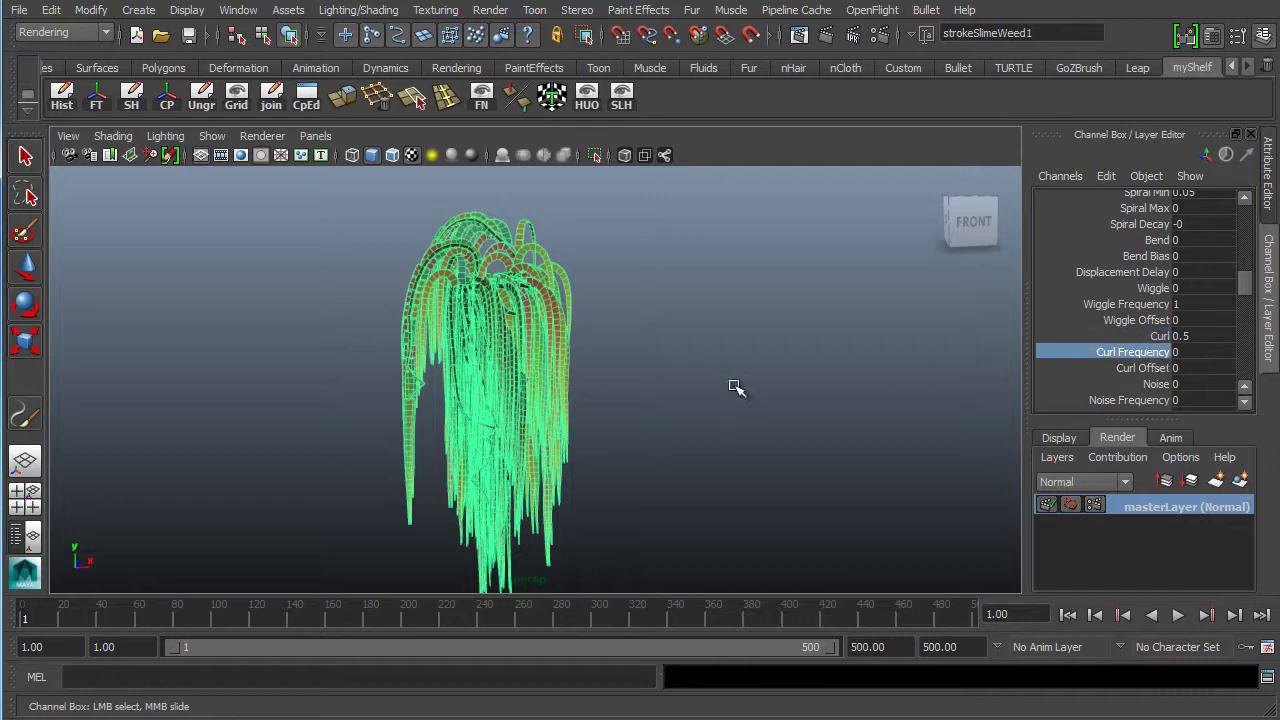
pyautogui.moveTo(667, 405); pyautogui.dragTo(943, 380, button='middle')
pyautogui.keyDown('alt'); pyautogui.moveTo(943, 380); pyautogui.dragTo(698, 405); pyautogui.keyUp('alt')
pyautogui.moveTo(818, 392); pyautogui.dragTo(766, 391, button='middle')
# - Set the slimeWeed brush's Curl Frequency to 1 and frame the whole plant in the view
pyautogui.click(1206, 352)
pyautogui.write('1')
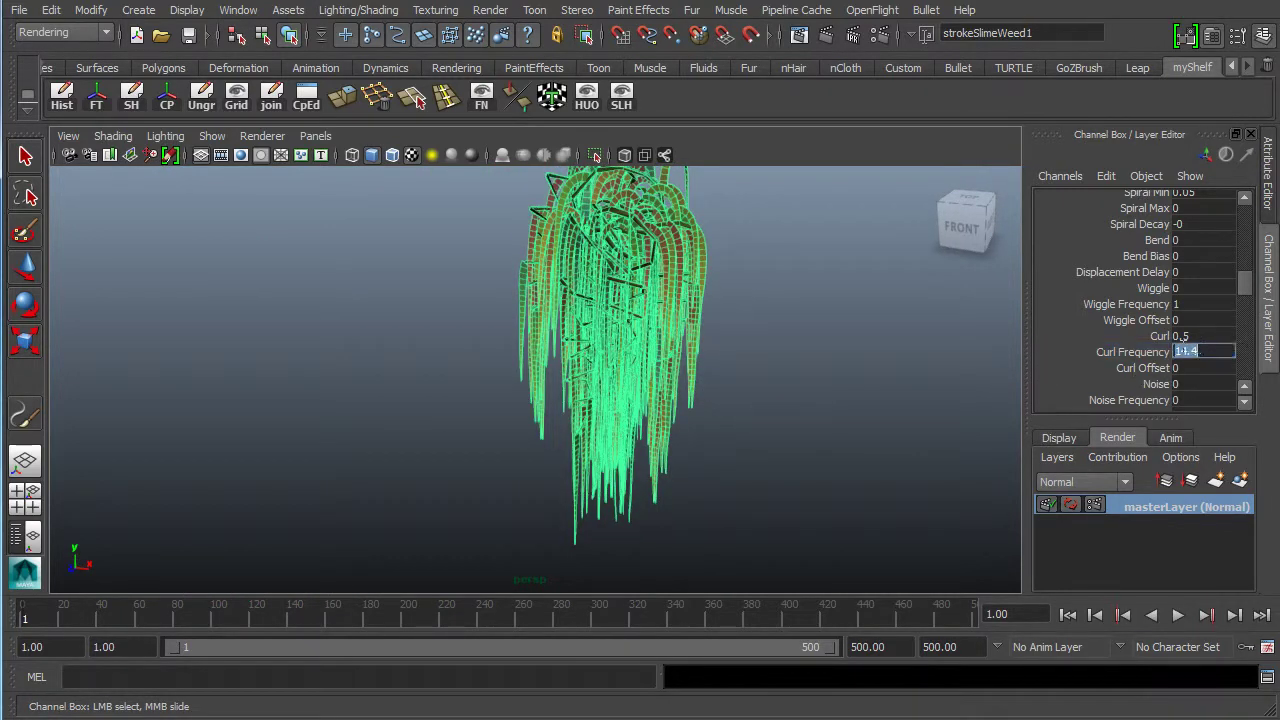
pyautogui.press('Return')
pyautogui.keyDown('alt'); pyautogui.moveTo(668, 366); pyautogui.dragTo(664, 300); pyautogui.keyUp('alt')
pyautogui.keyDown('alt'); pyautogui.moveTo(664, 300); pyautogui.dragTo(620, 302, button='middle'); pyautogui.keyUp('alt')
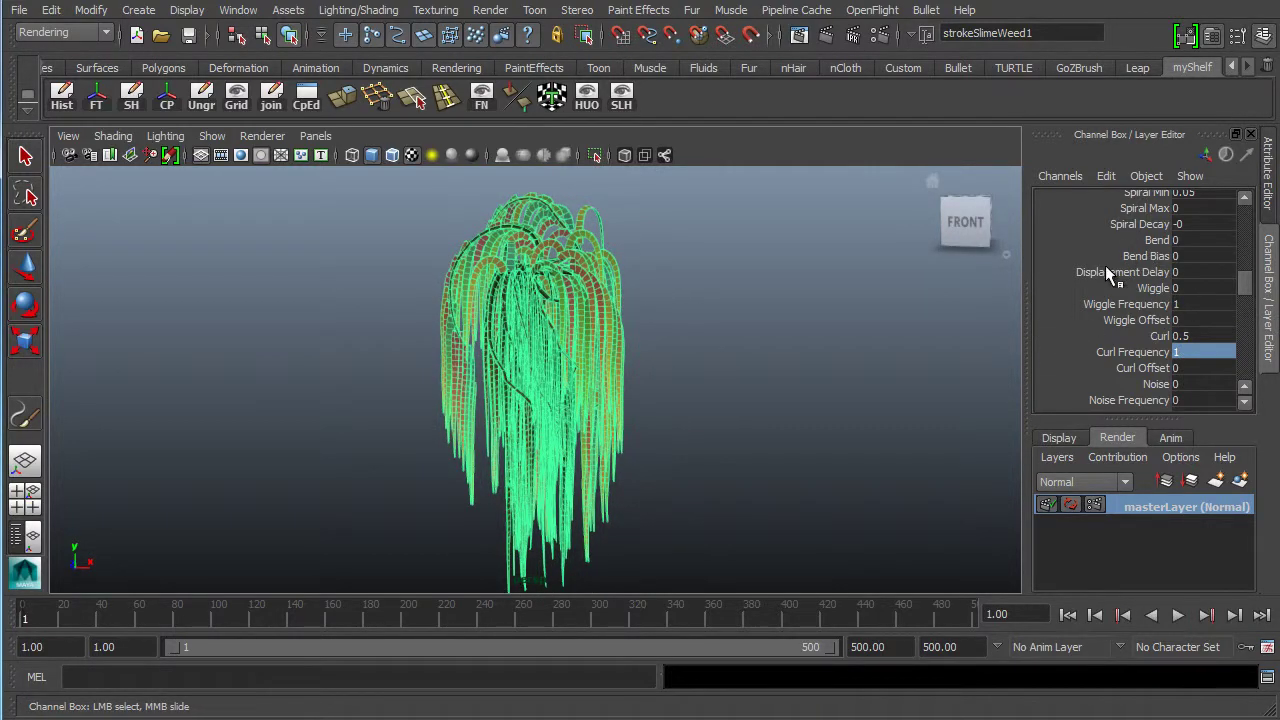
# - Look through the branch, force and turbulence attributes, and briefly play the animation to preview the plant's motion
pyautogui.scroll(-3, 1250, 294)
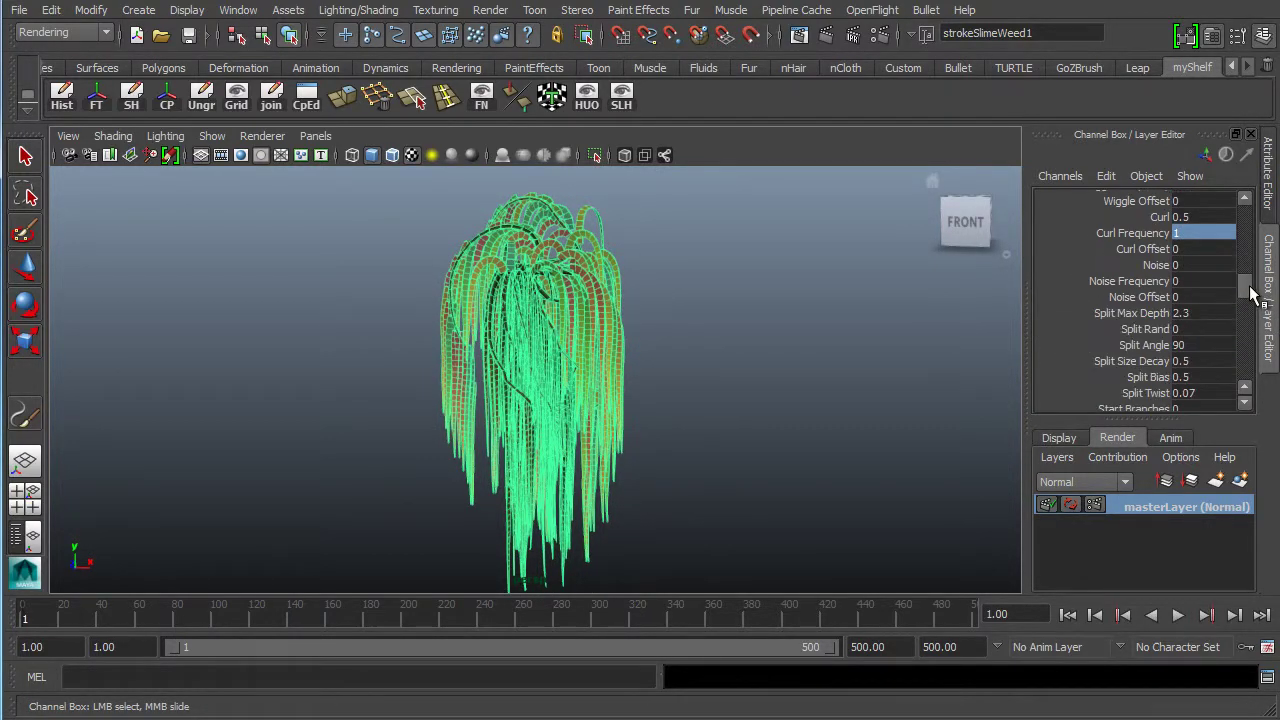
pyautogui.scroll(-2, 1252, 295)
pyautogui.scroll(-3, 1250, 293)
pyautogui.scroll(1, 1246, 292)
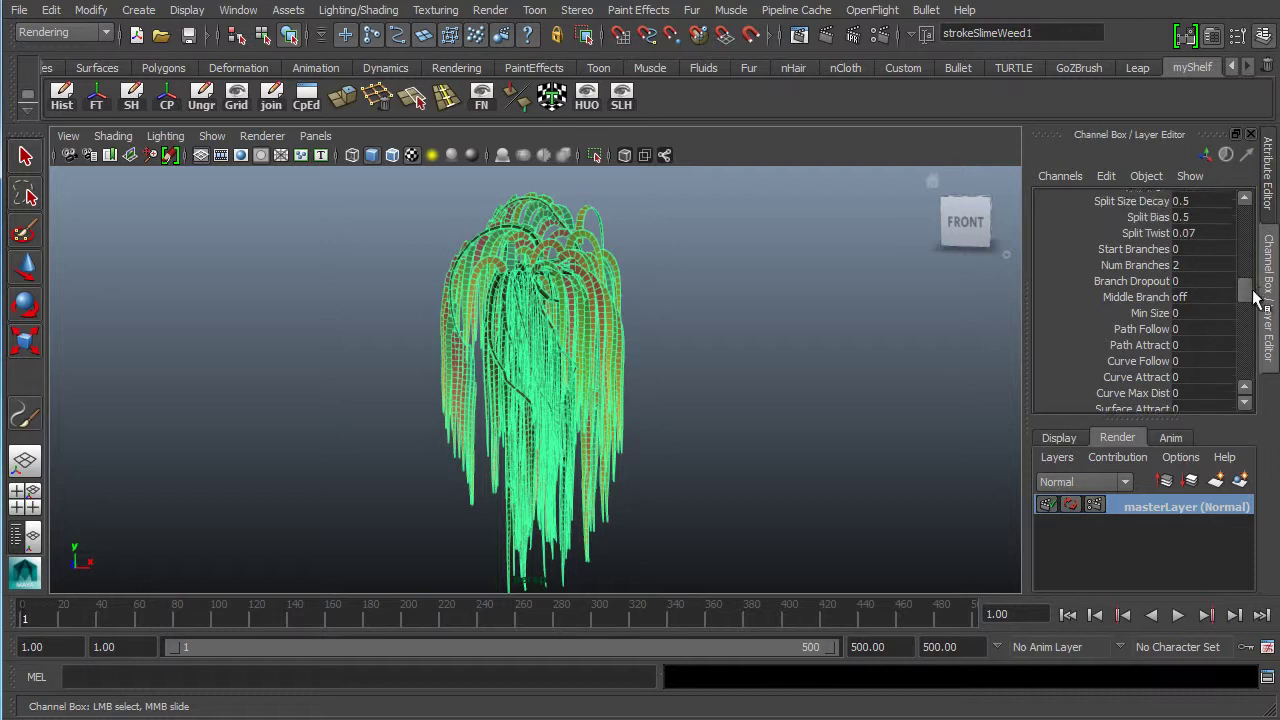
pyautogui.scroll(-4, 1246, 292)
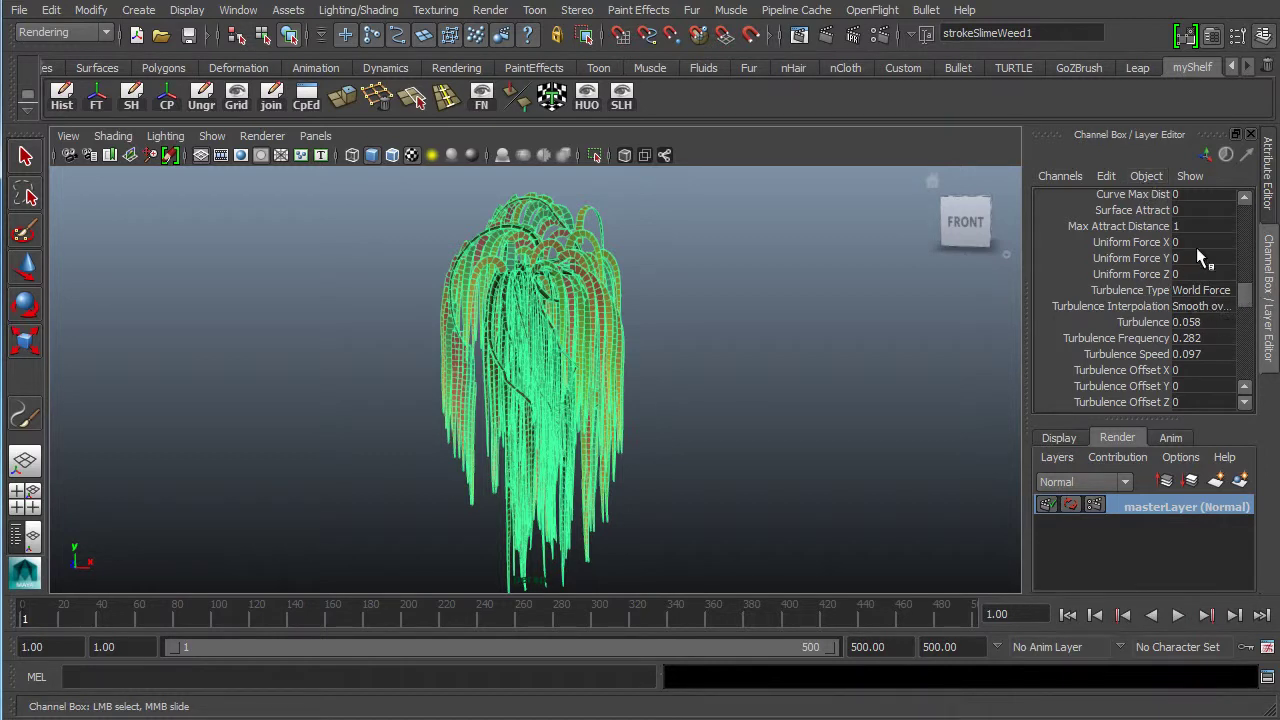
pyautogui.click(1177, 615)
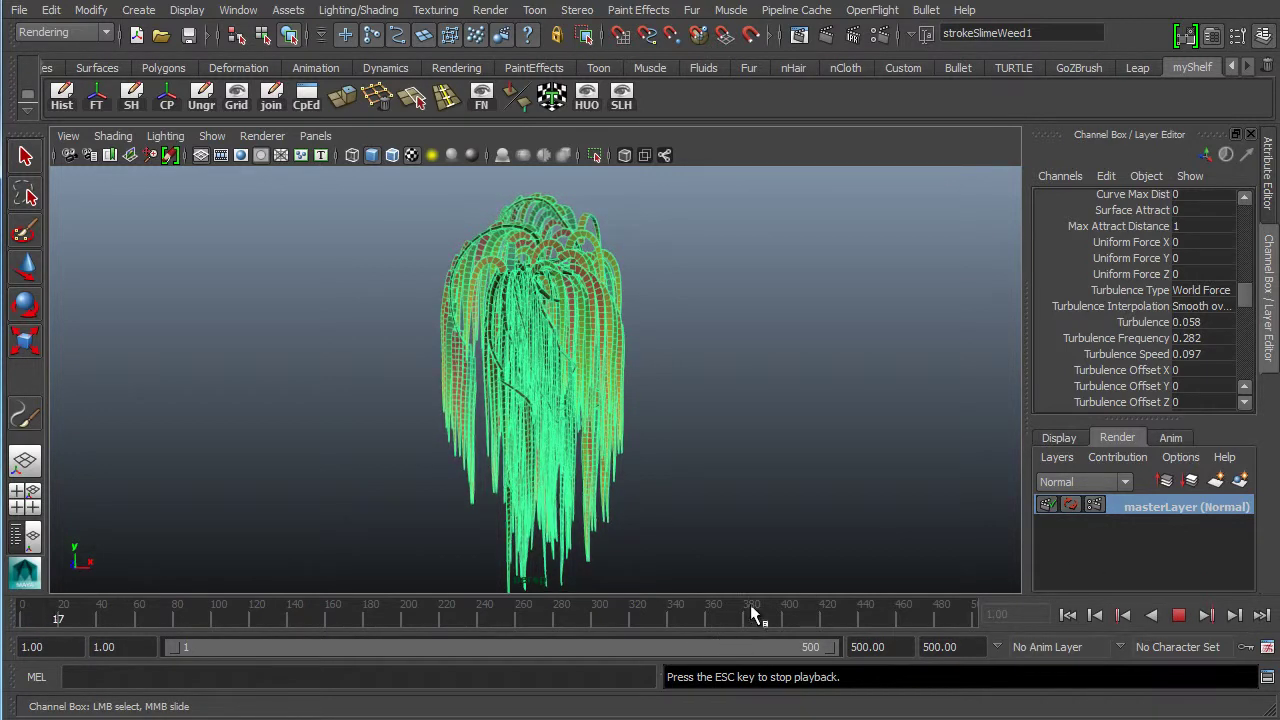
pyautogui.click(1179, 615)
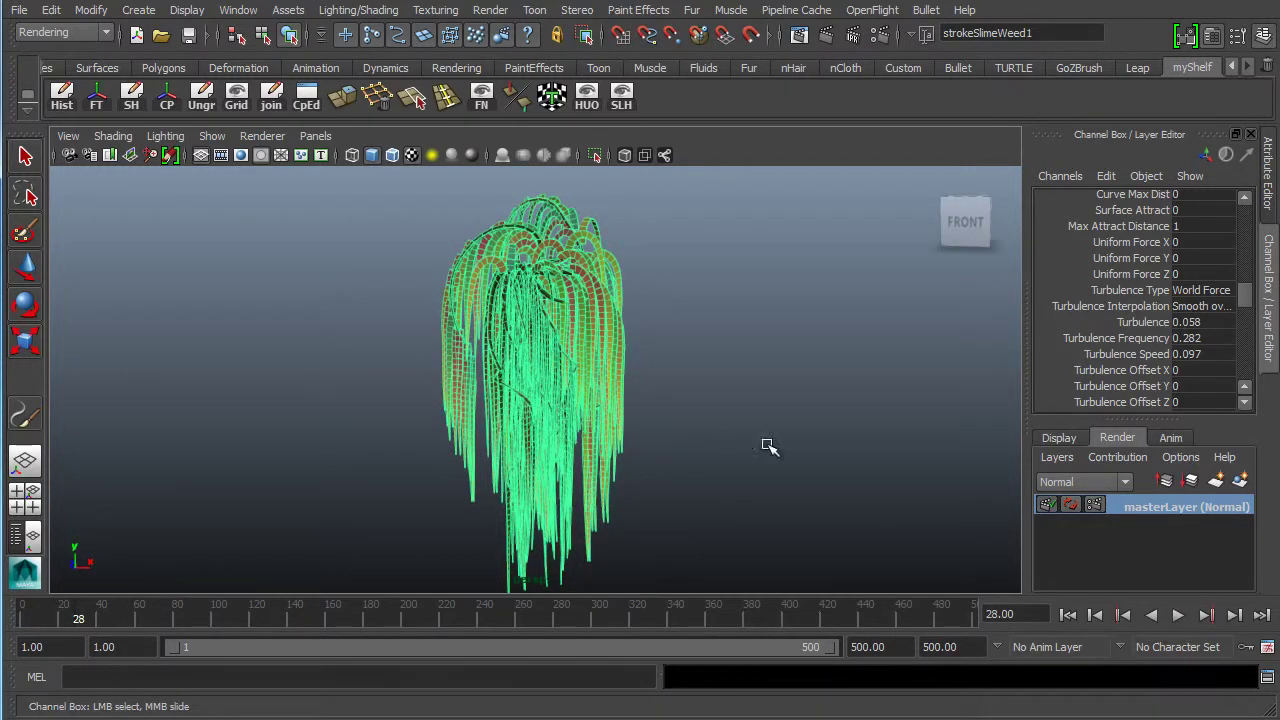
# - Save the time slider preferences with Max Playback Speed at Real-time [24 fps] and briefly play the animation again
pyautogui.click(1267, 649)
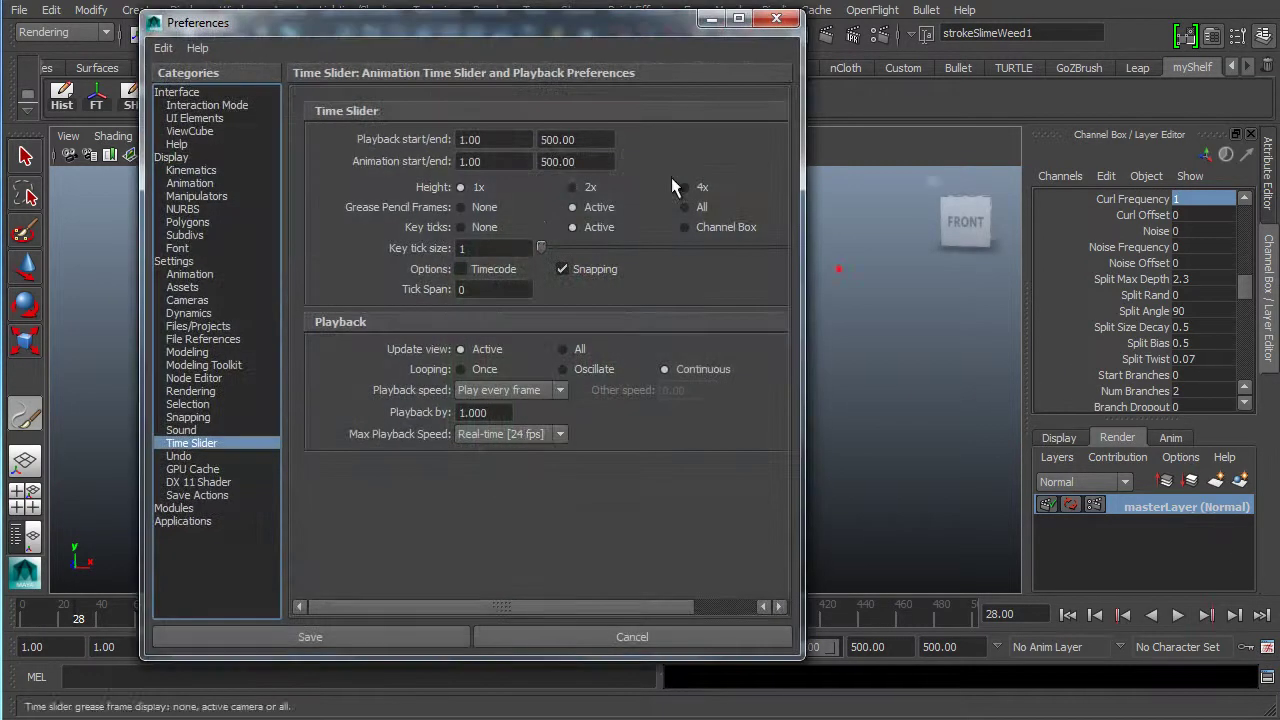
pyautogui.click(508, 437)
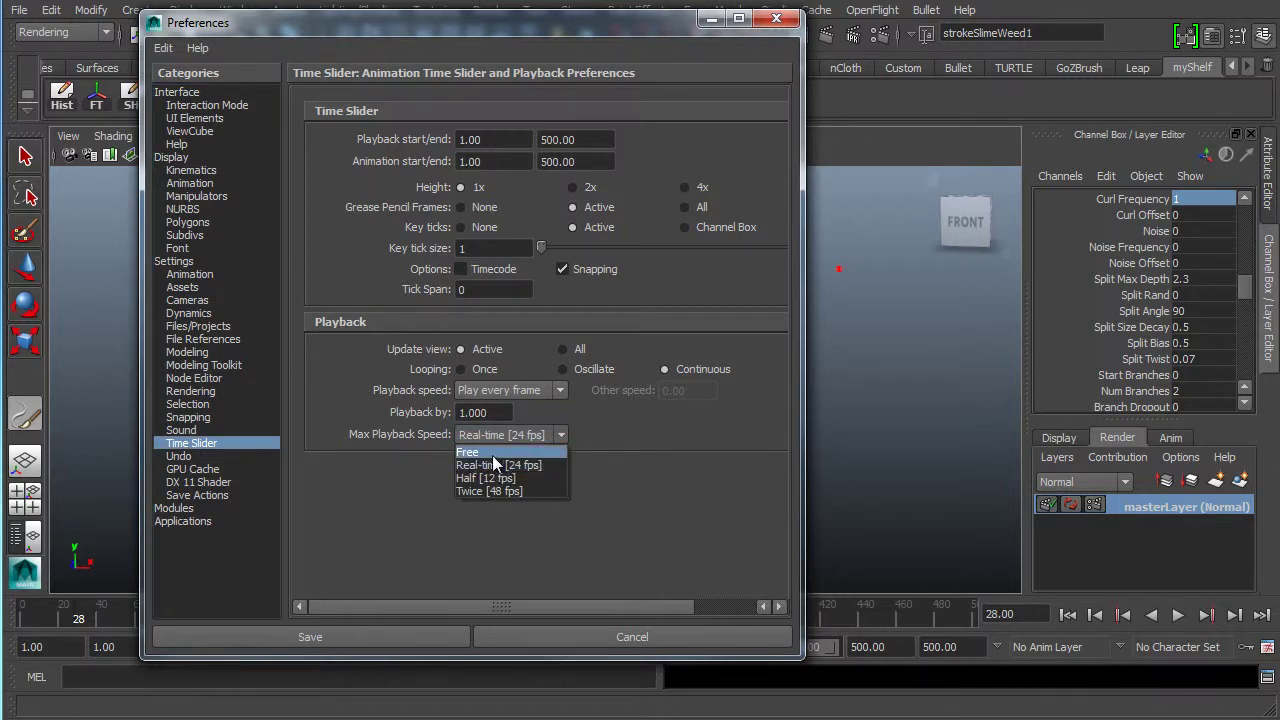
pyautogui.click(499, 466)
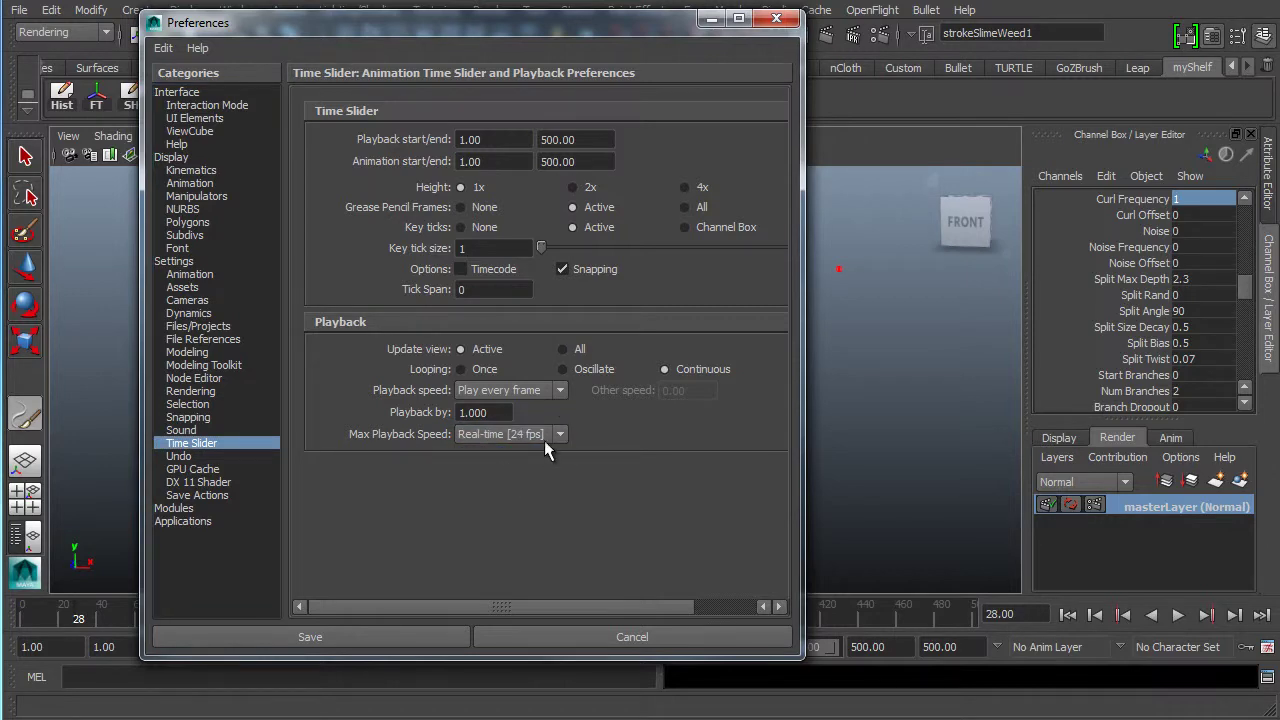
pyautogui.click(317, 638)
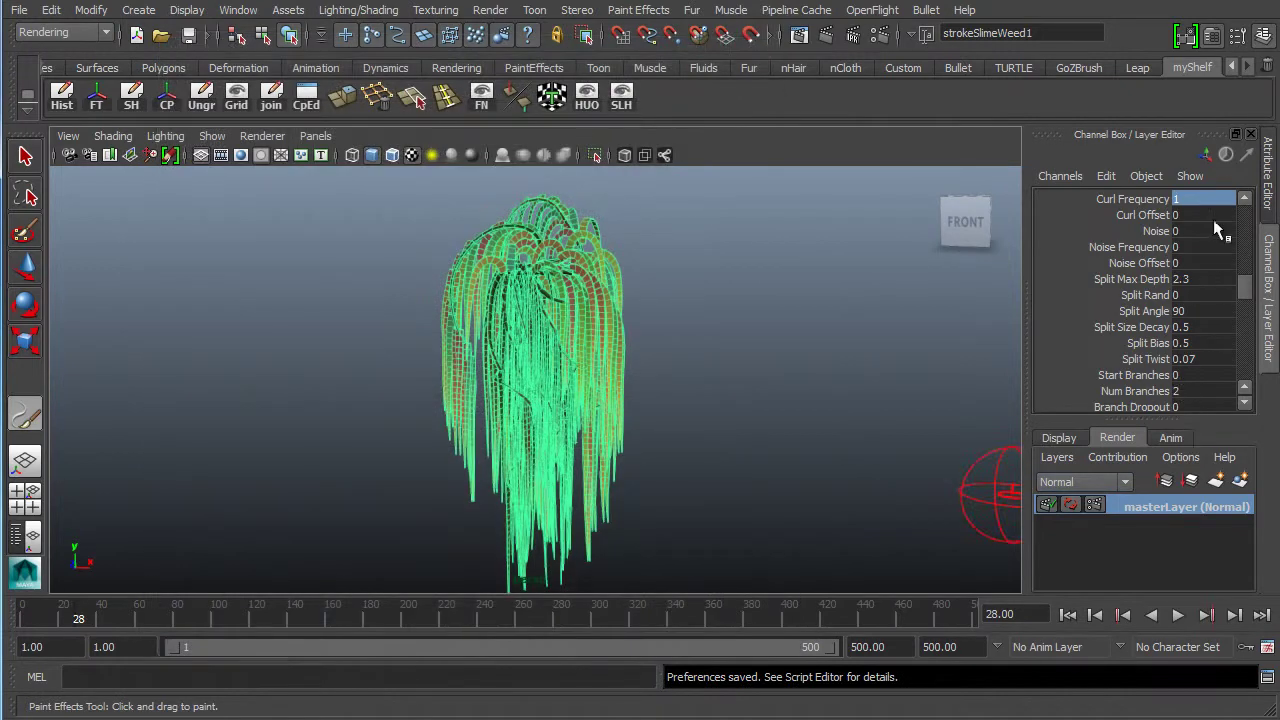
pyautogui.click(1177, 615)
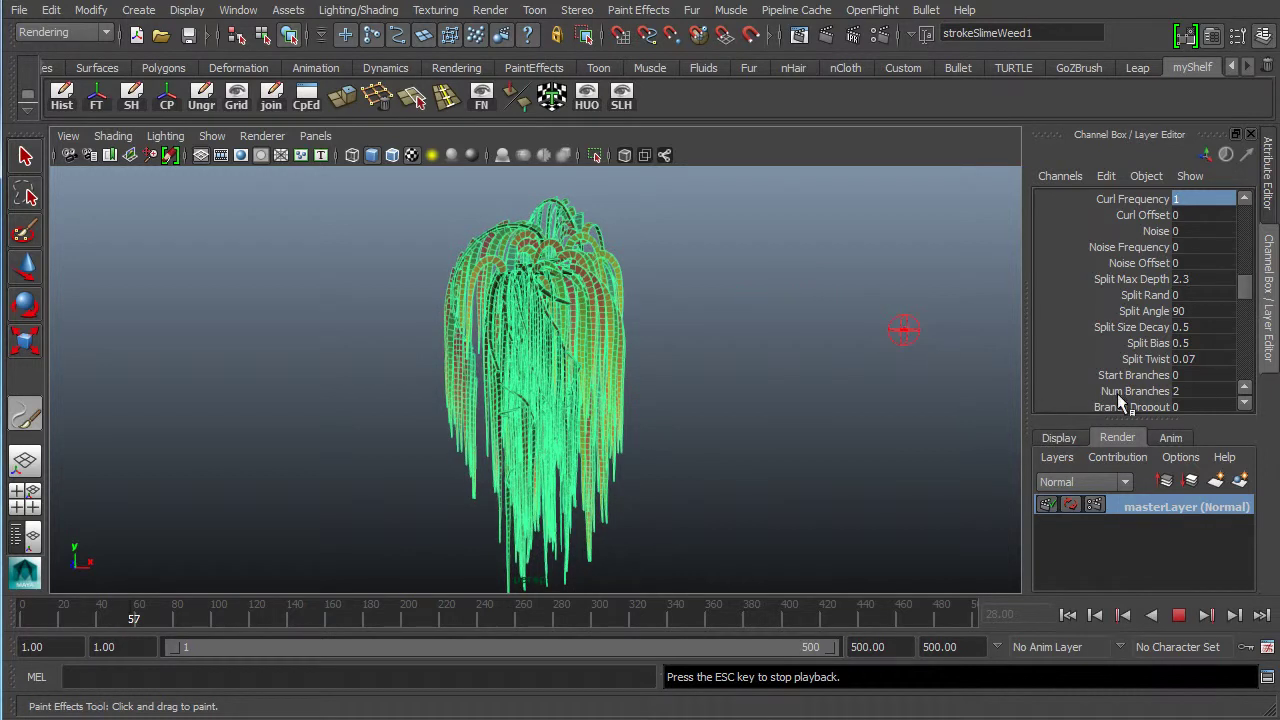
pyautogui.click(1178, 615)
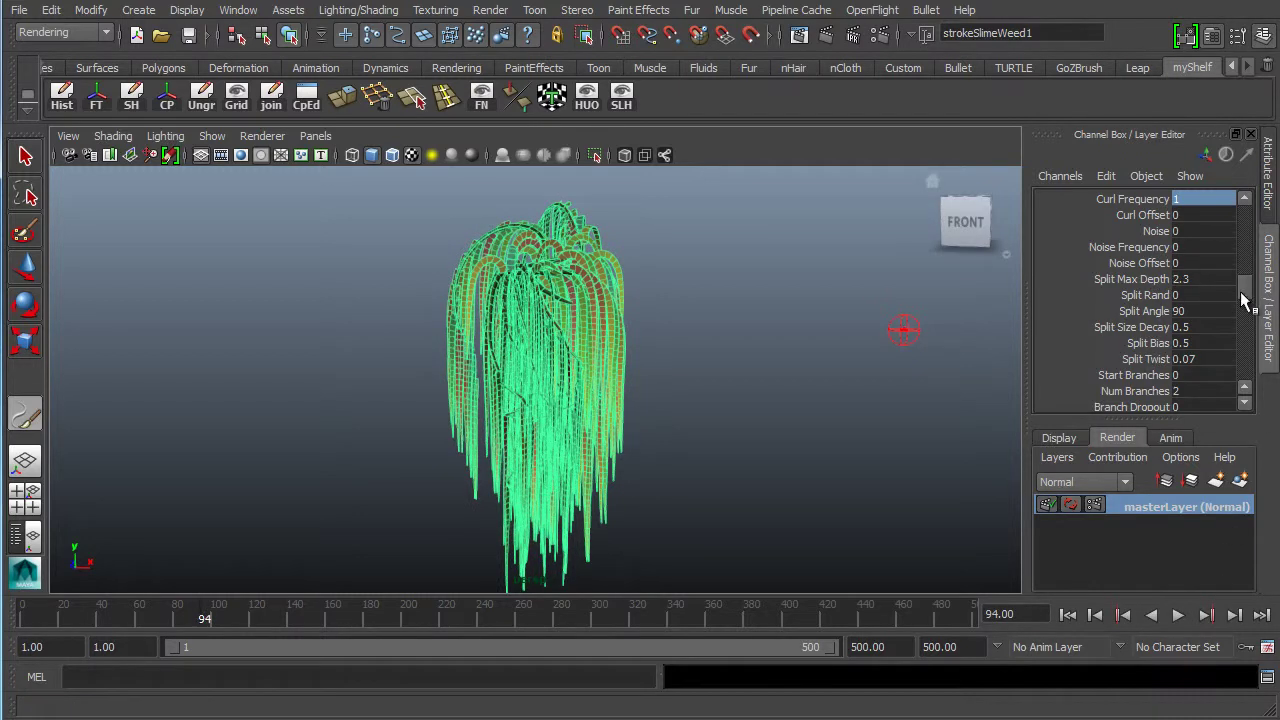
# - Try a Turbulence of 1 on the slimeWeed brush and play the animation to judge the motion
pyautogui.moveTo(1245, 291)
pyautogui.mouseDown()
pyautogui.moveTo(1246, 305)
pyautogui.moveTo(1193, 309)
pyautogui.moveTo(1247, 299)
pyautogui.mouseUp()
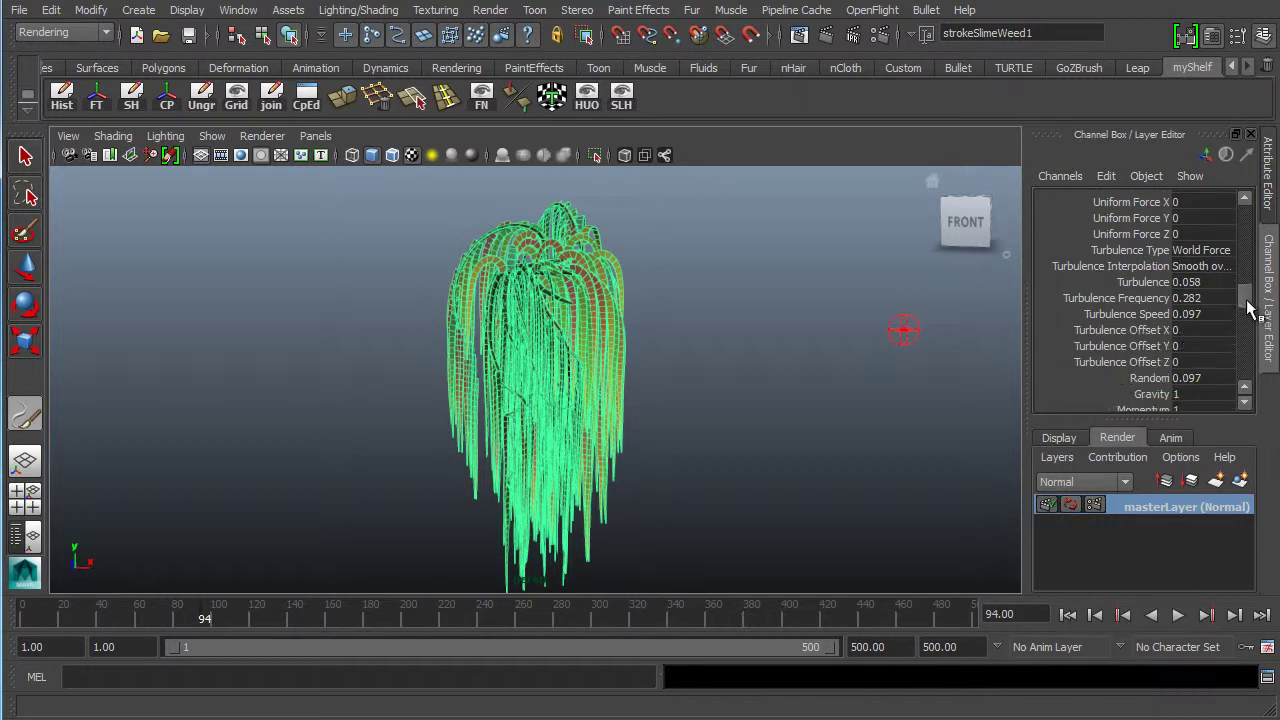
pyautogui.click(1207, 284)
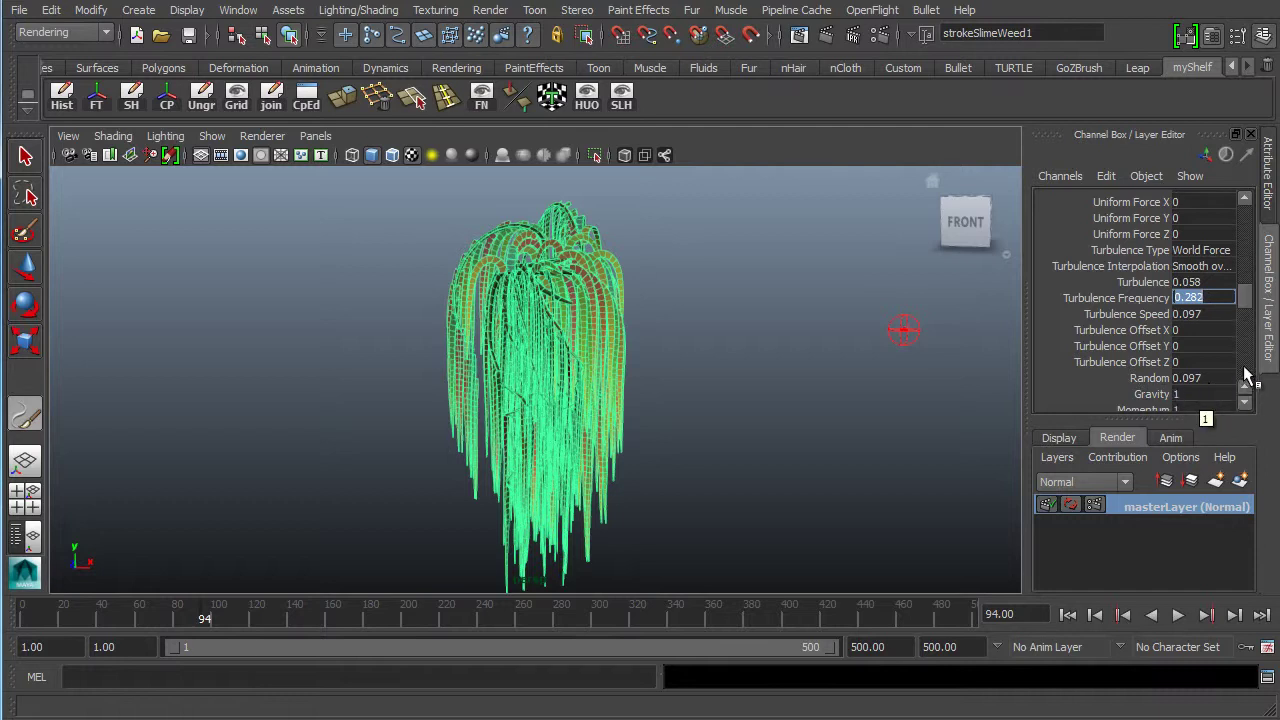
pyautogui.moveTo(1249, 300); pyautogui.dragTo(1247, 307)
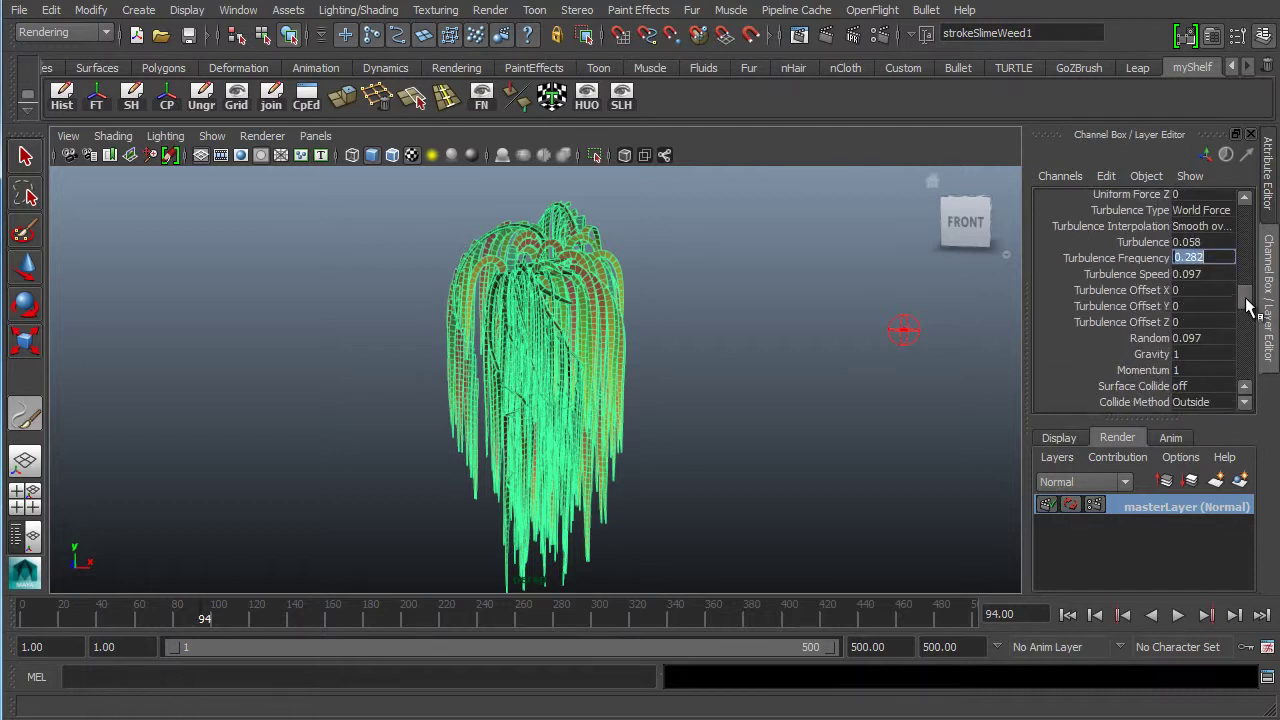
pyautogui.click(1222, 243)
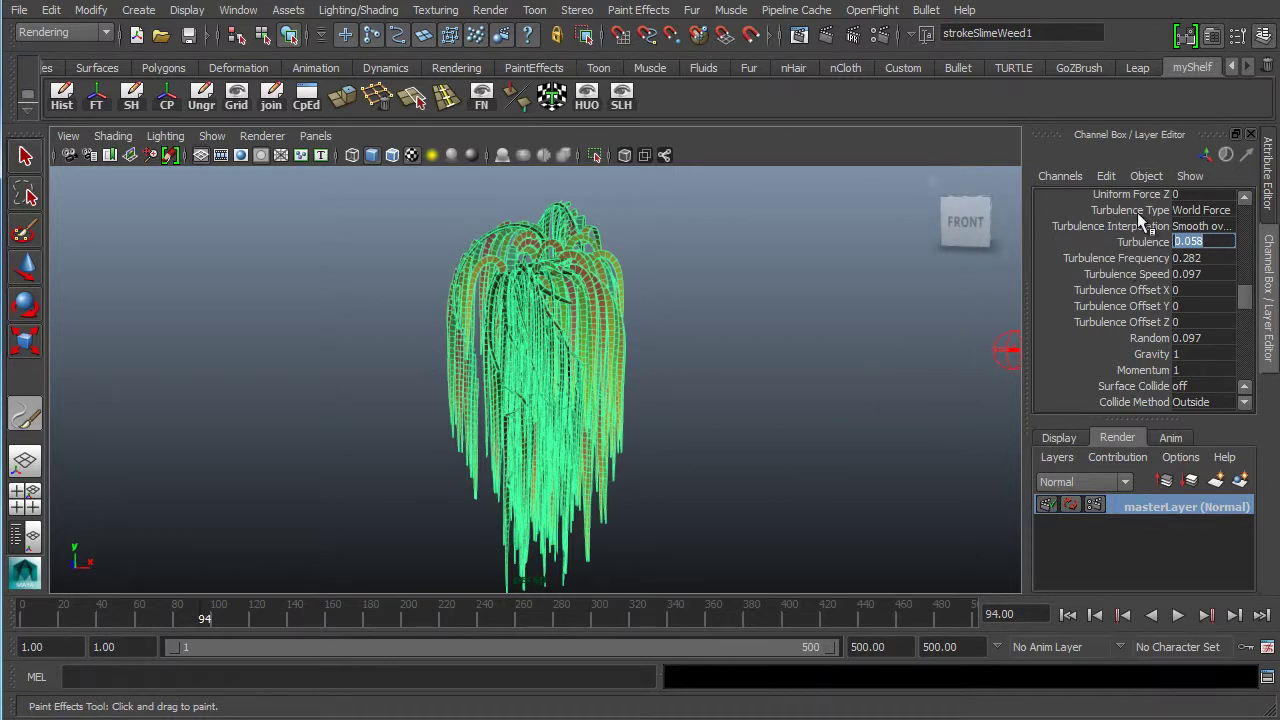
pyautogui.write('1')
pyautogui.press('Return')
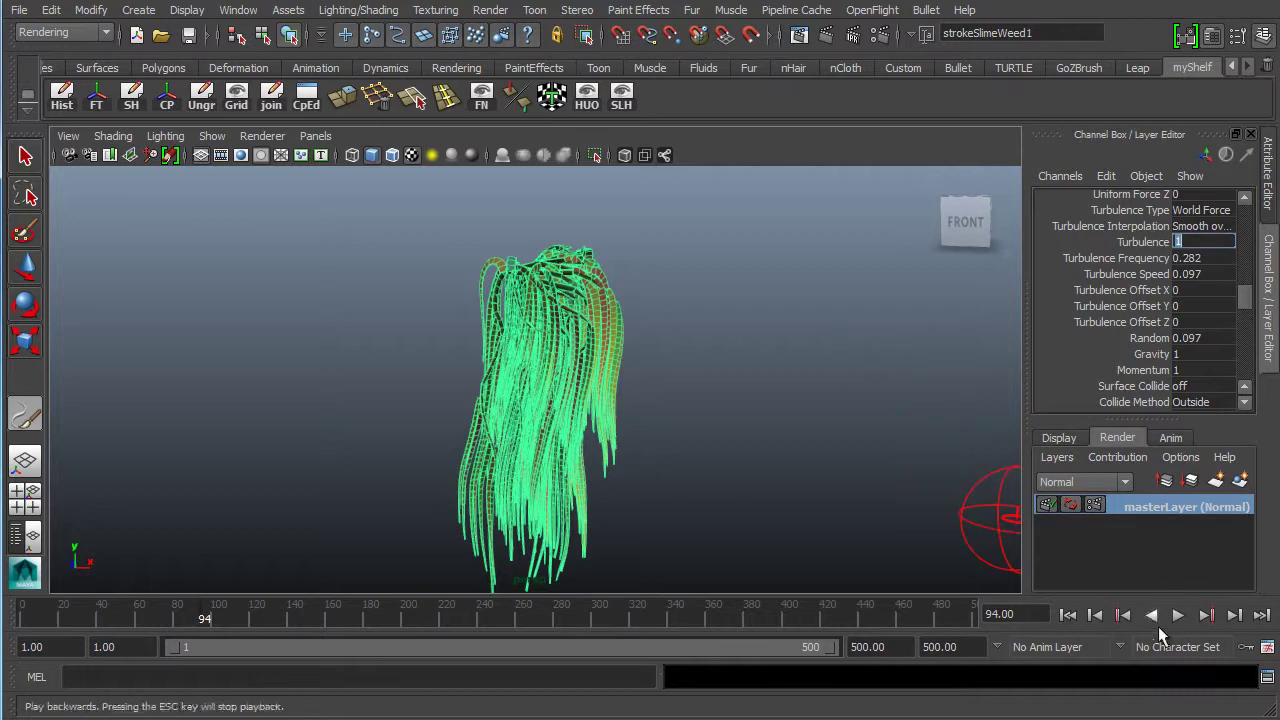
pyautogui.click(1178, 615)
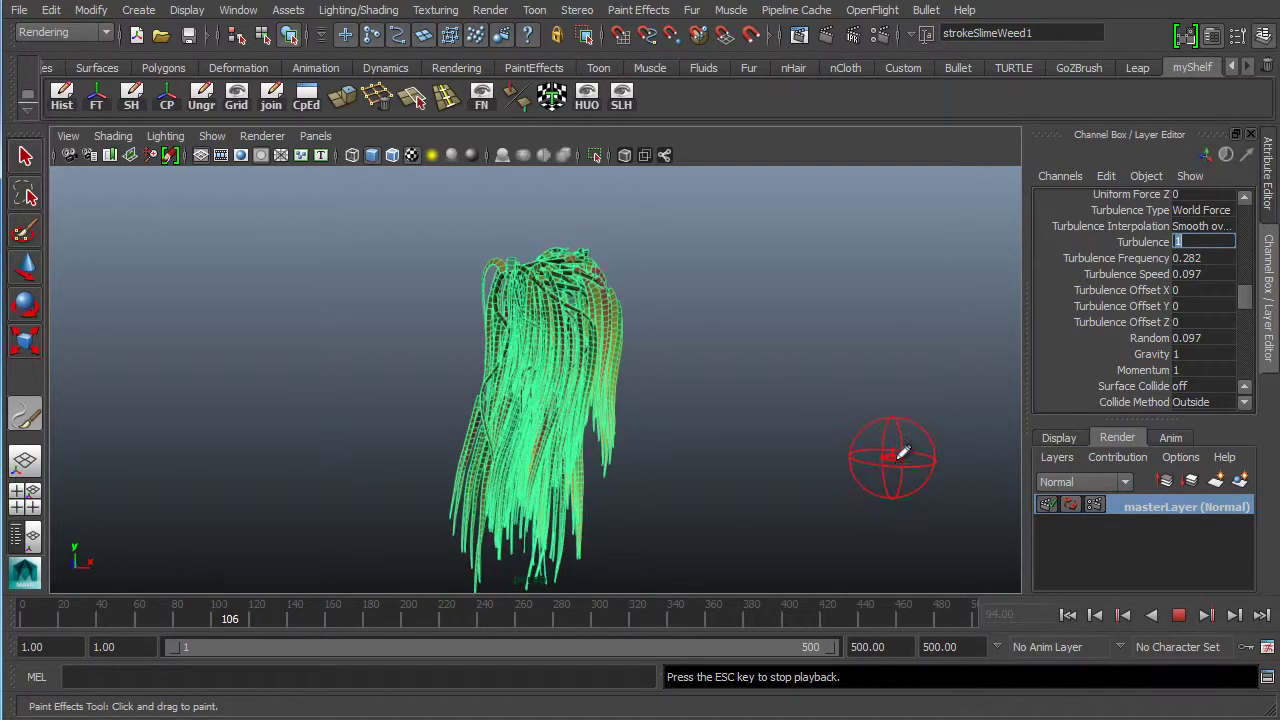
pyautogui.moveTo(903, 453); pyautogui.dragTo(1135, 481)
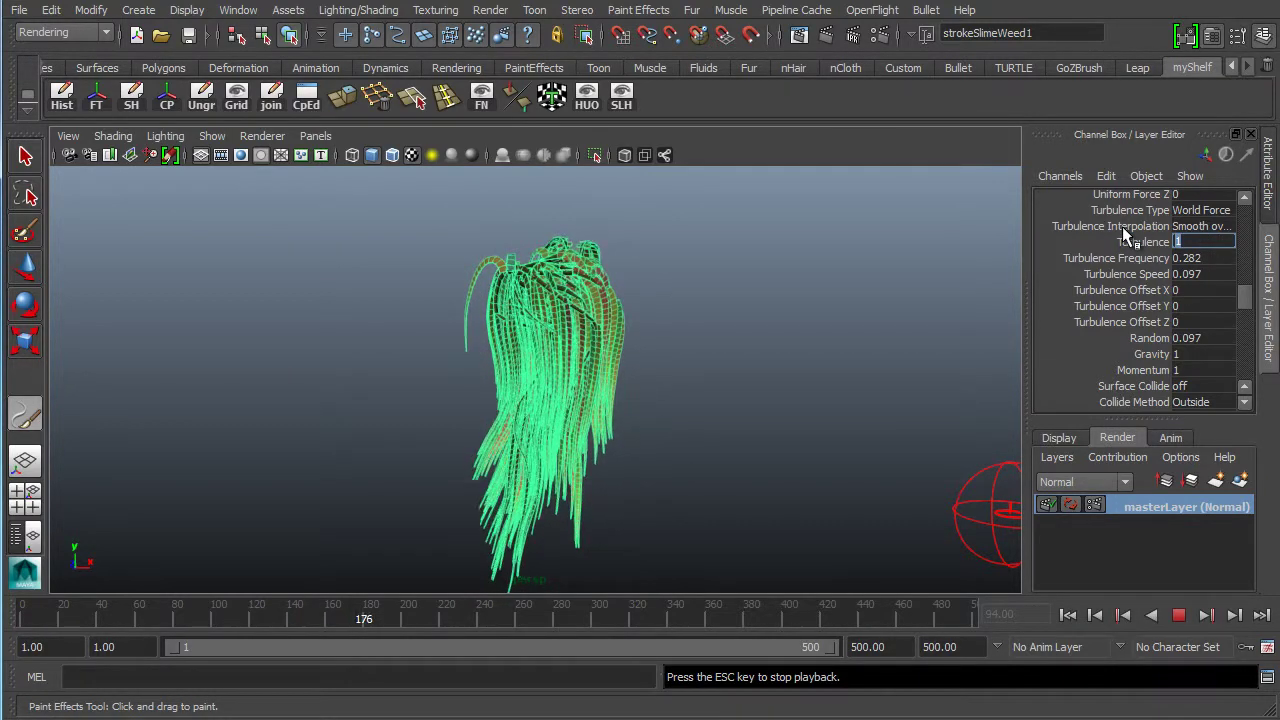
# - With the animation still playing, set the brush's Turbulence to 0.25 and its Turbulence Speed to 1
pyautogui.write('.25')
pyautogui.press('Return')
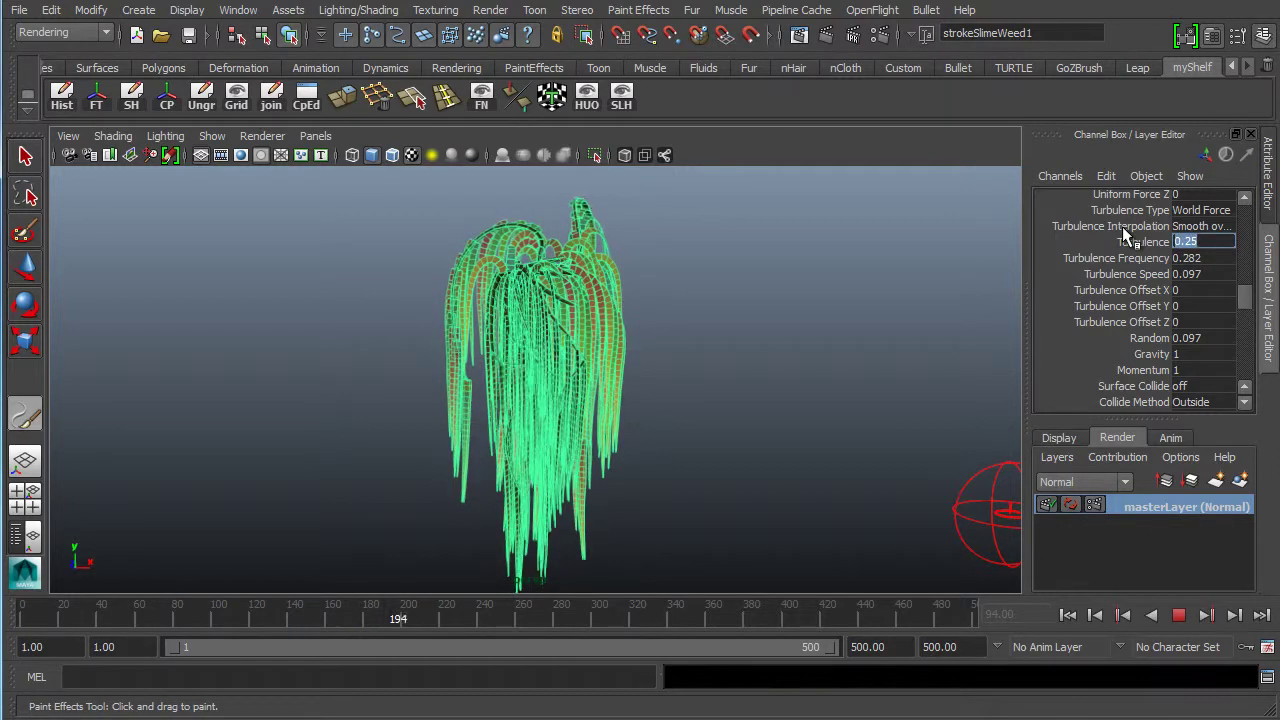
pyautogui.click(1229, 273)
pyautogui.write('1')
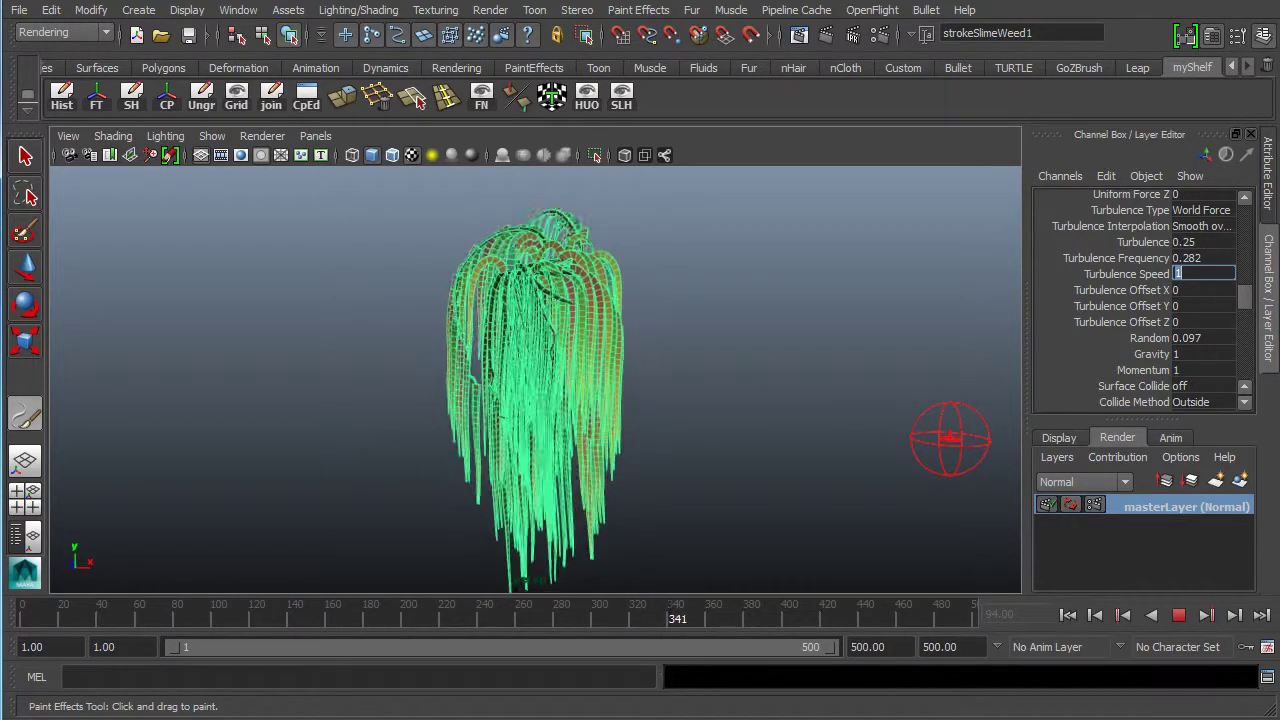
# - Set the slimeWeed brush's Turbulence to 0.1, watch the playing animation, and stop and rewind it to frame 1
pyautogui.click(1207, 242)
pyautogui.write('.1')
pyautogui.press('Return')
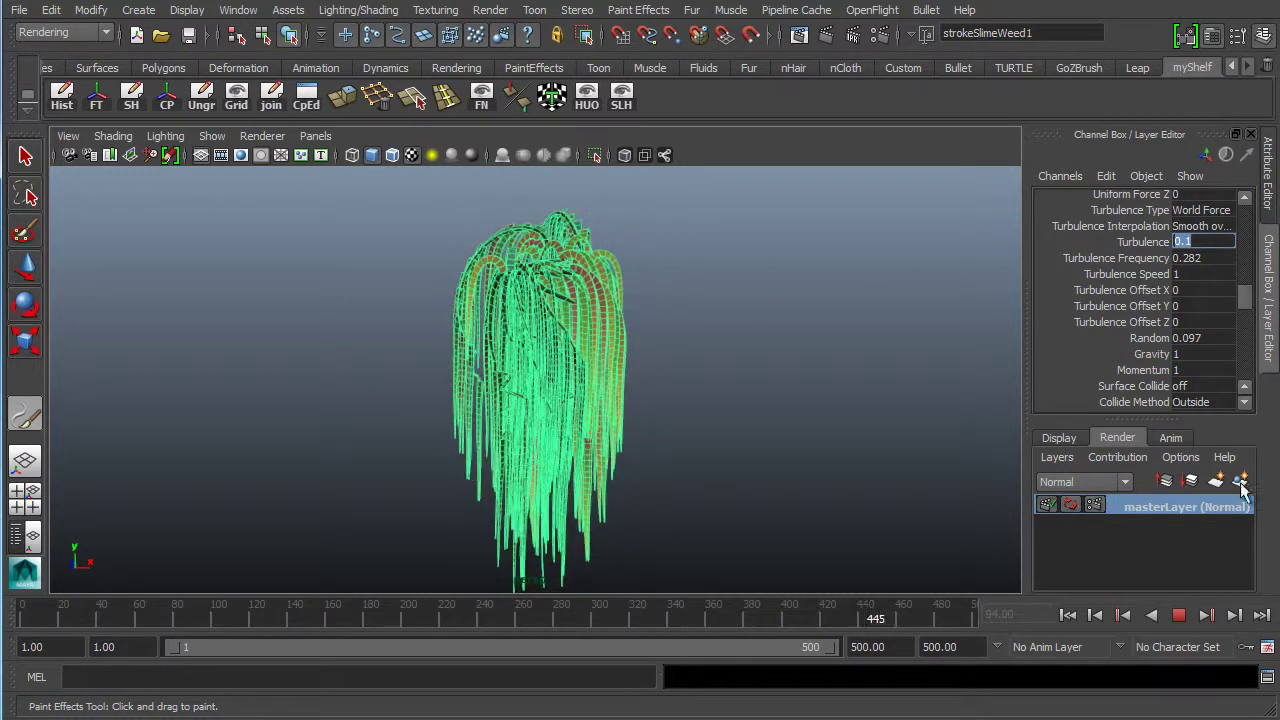
pyautogui.click(1179, 615)
pyautogui.click(1068, 615)
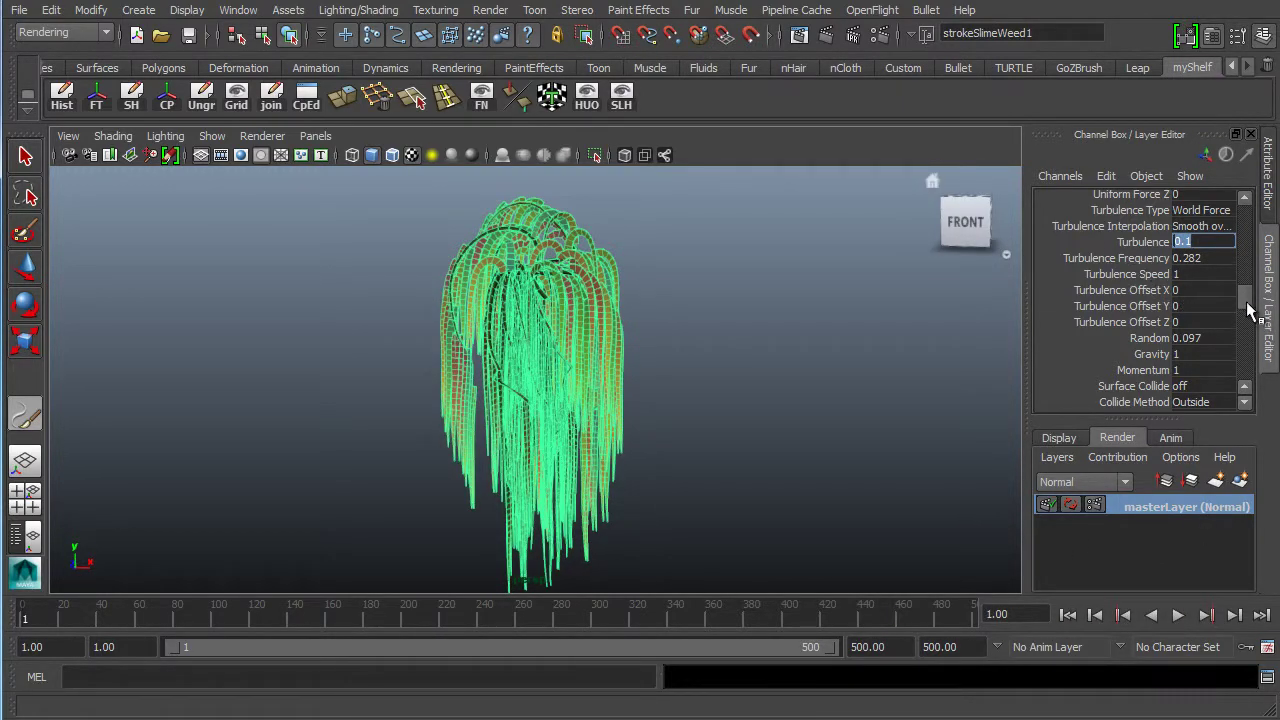
# - Try a Twig Twist of 1 on the brush, briefly play the animation, and restore Twig Twist to 0
pyautogui.scroll(-2, 1250, 314)
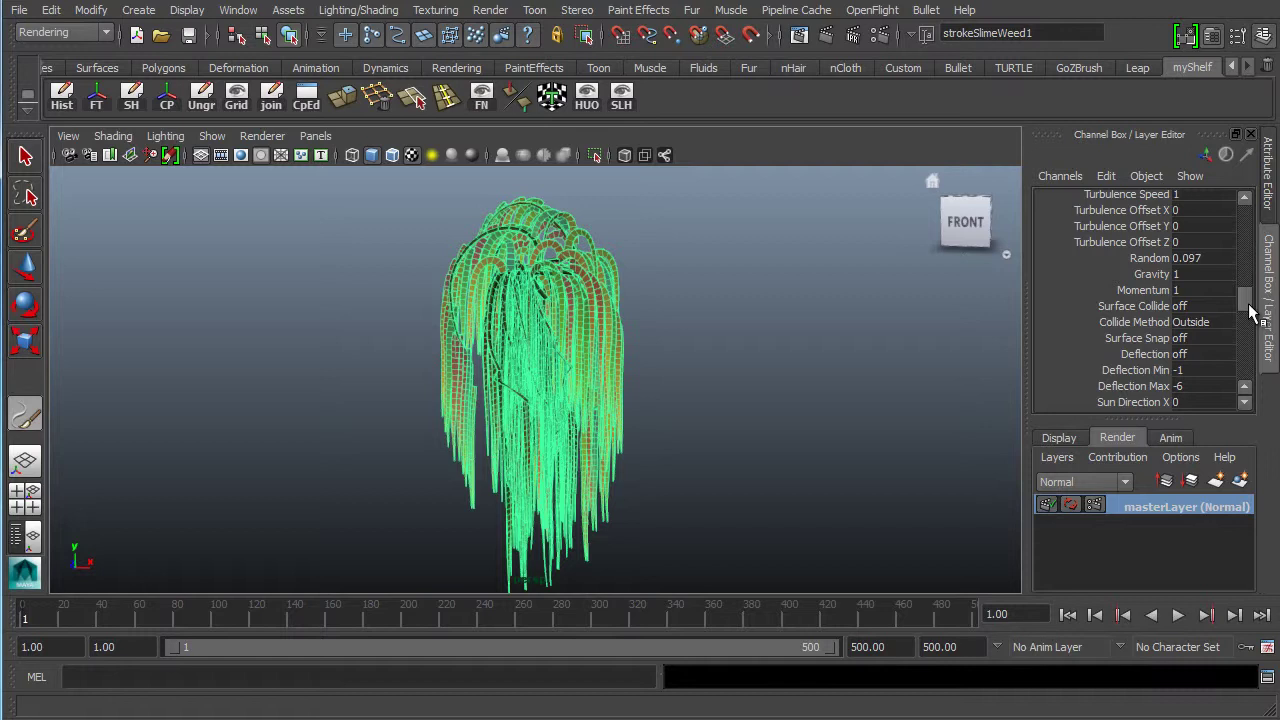
pyautogui.scroll(-5, 1250, 312)
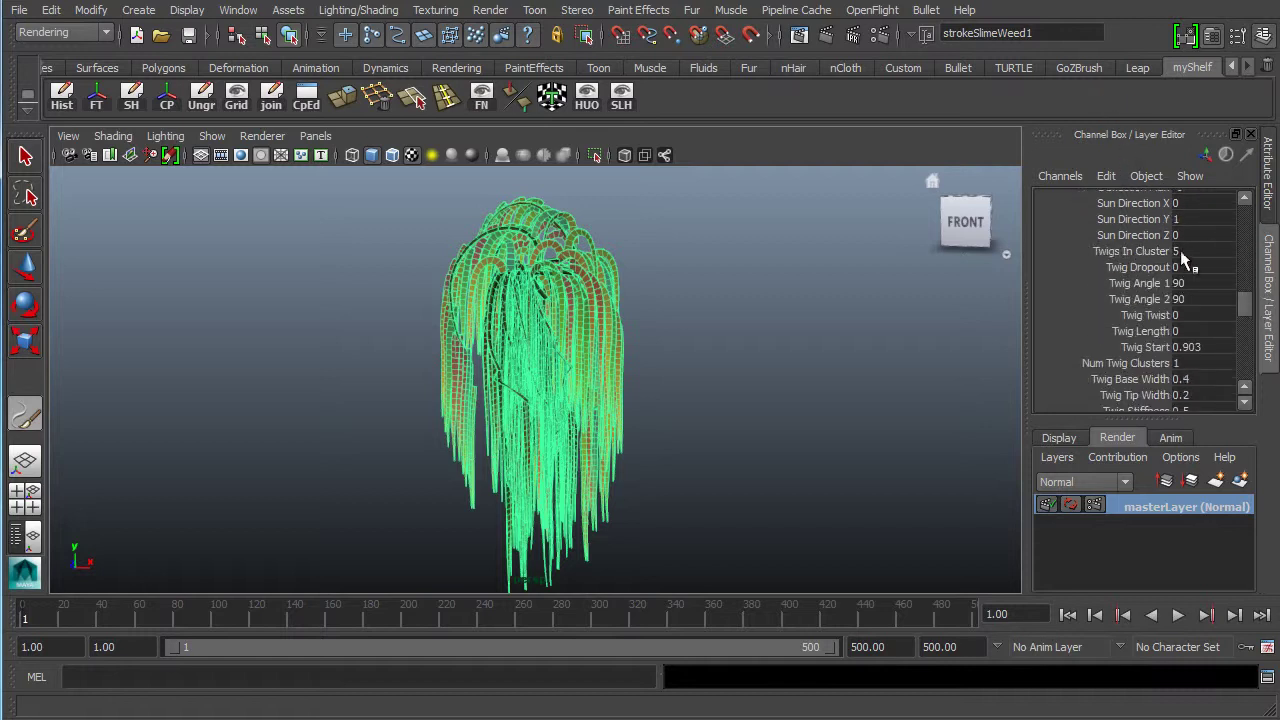
pyautogui.click(1130, 317)
pyautogui.moveTo(761, 346); pyautogui.dragTo(1084, 328, button='middle')
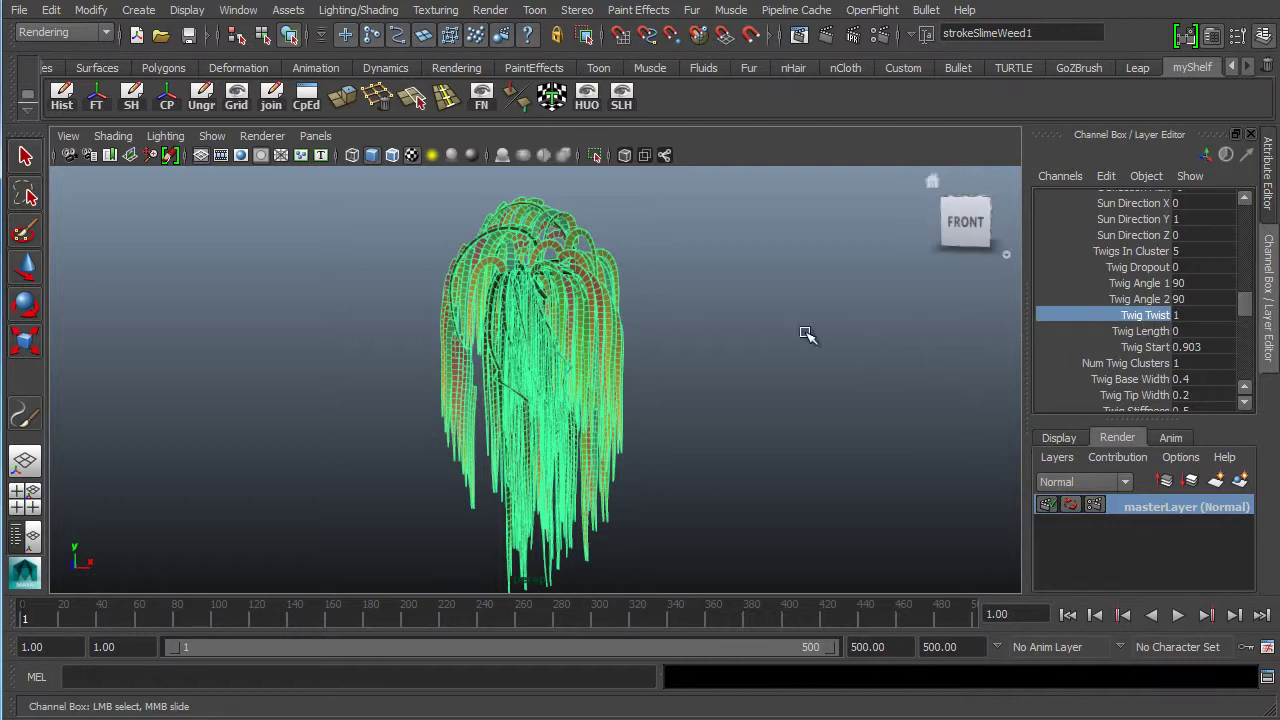
pyautogui.click(1178, 615)
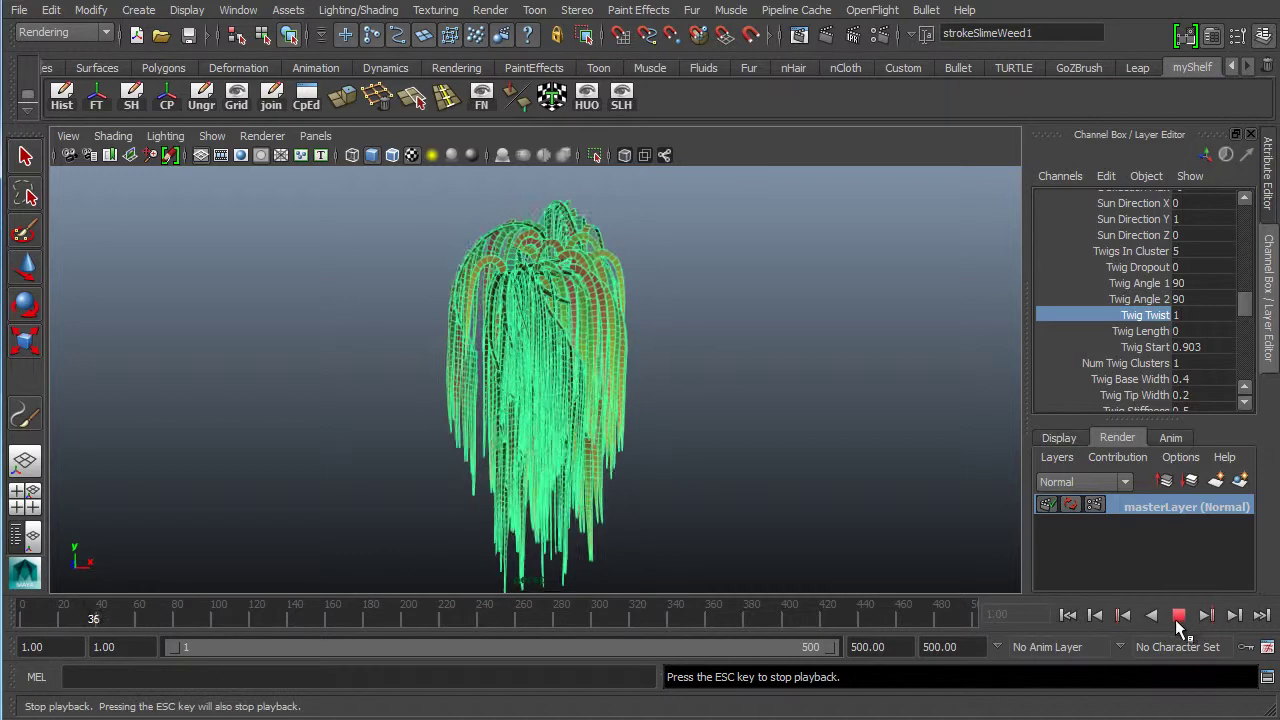
pyautogui.click(1180, 615)
pyautogui.doubleClick(1200, 315)
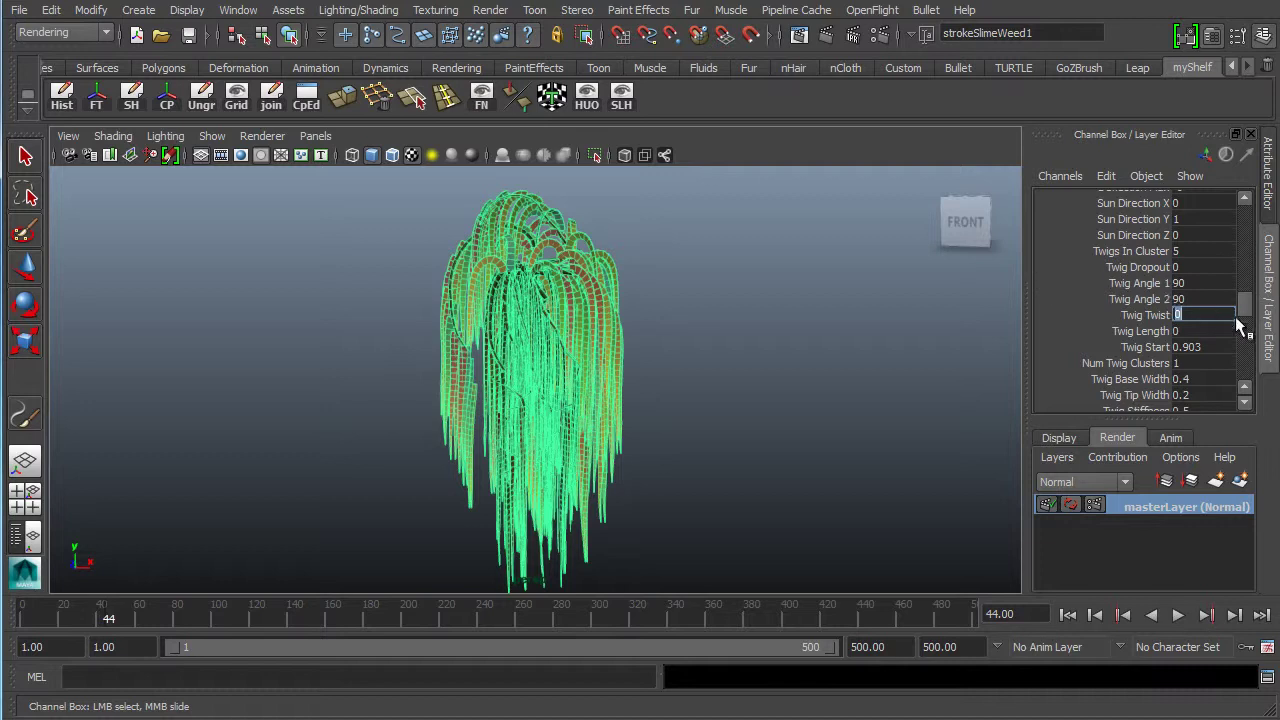
# - Try a Bud Size of 1 on the slimeWeed brush and undo the change
pyautogui.moveTo(1247, 316); pyautogui.dragTo(1247, 322)
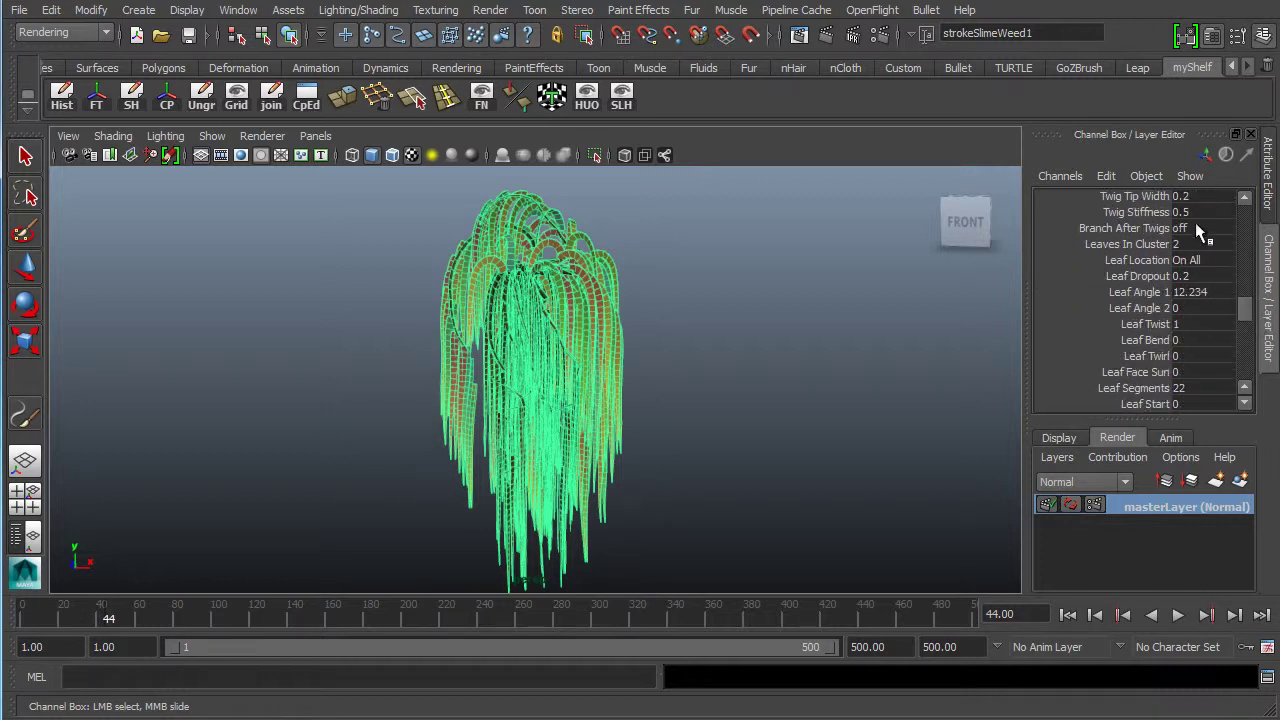
pyautogui.scroll(-2, 1245, 328)
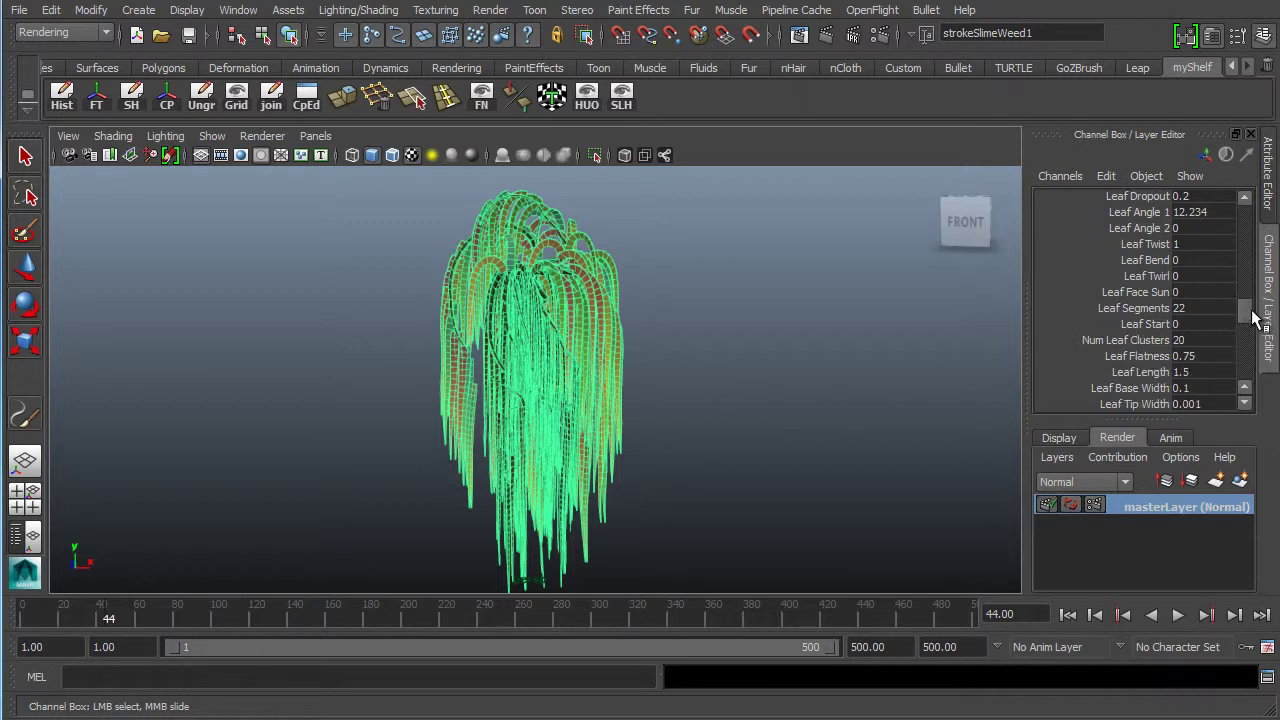
pyautogui.scroll(-3, 1250, 320)
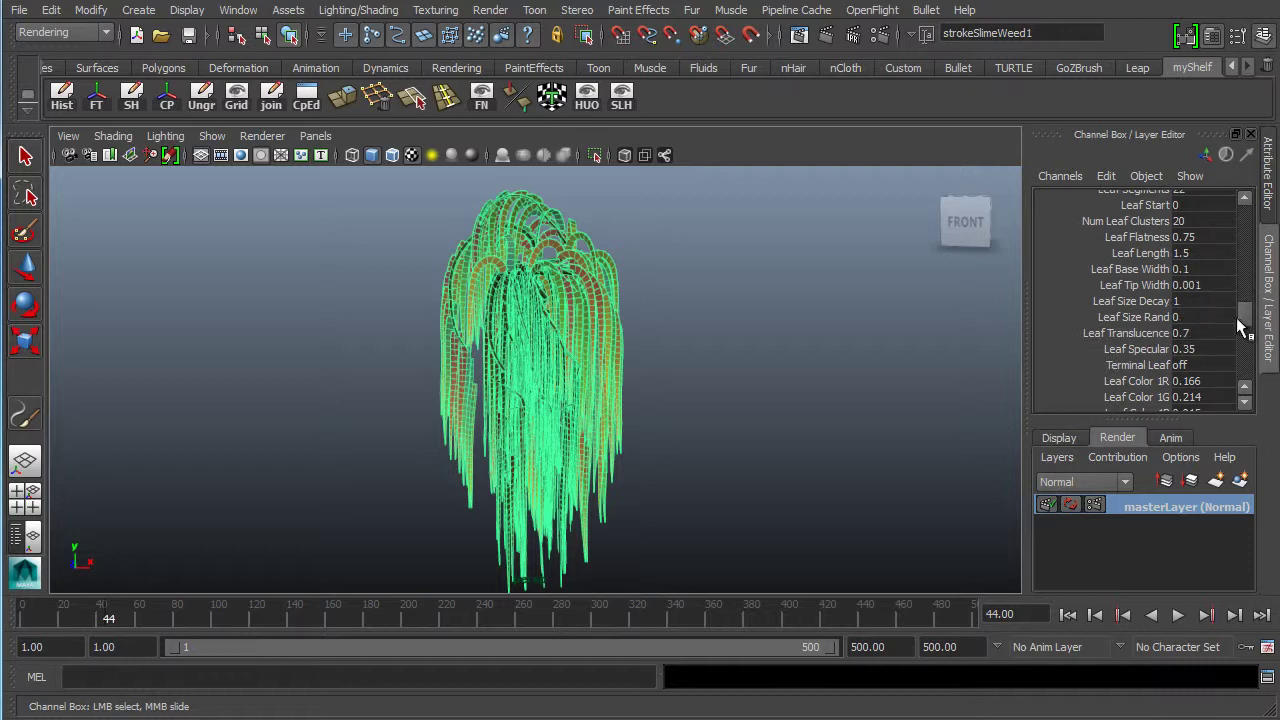
pyautogui.moveTo(1245, 318); pyautogui.dragTo(1245, 327)
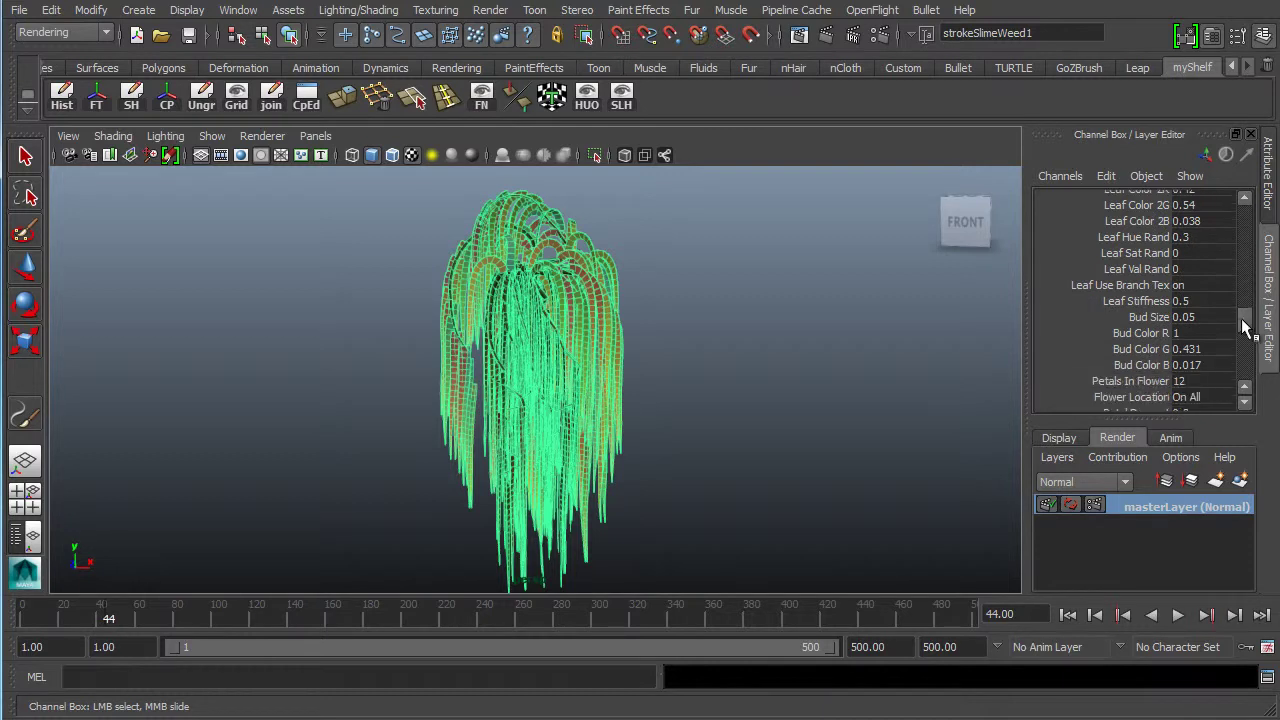
pyautogui.click(1150, 317)
pyautogui.moveTo(771, 309); pyautogui.dragTo(960, 320, button='middle')
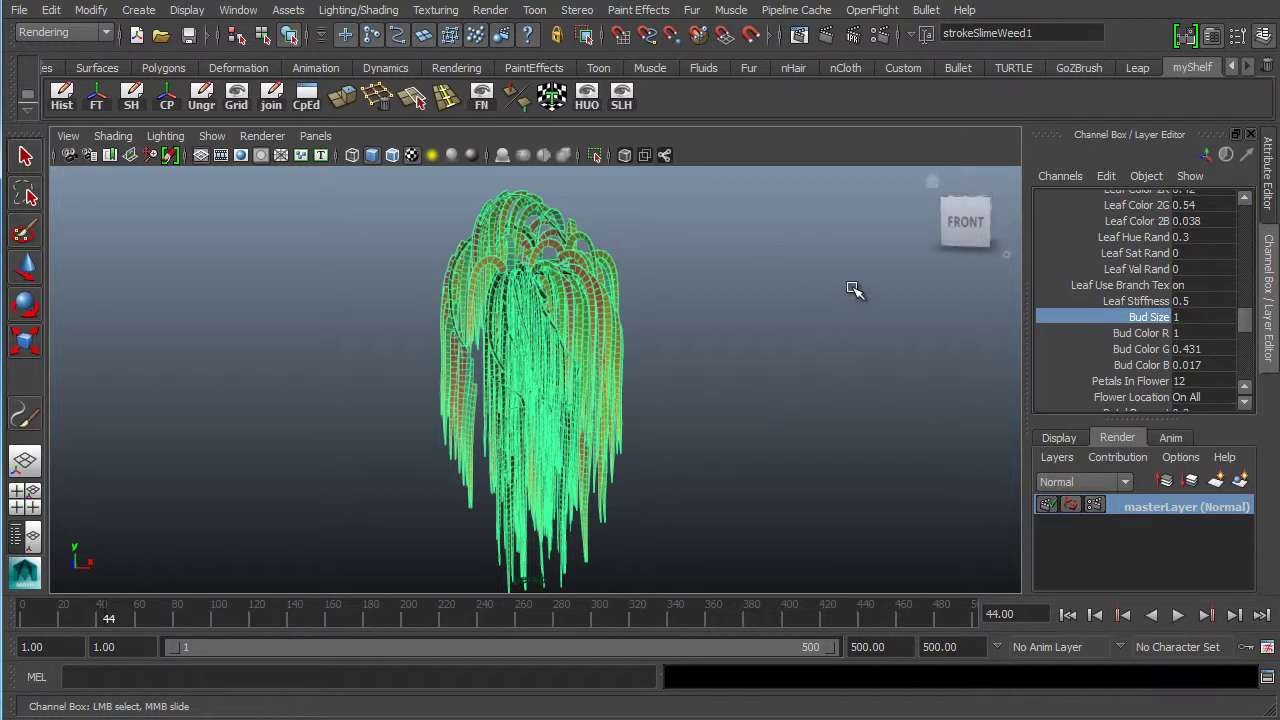
pyautogui.hotkey('ctrl', 'z')
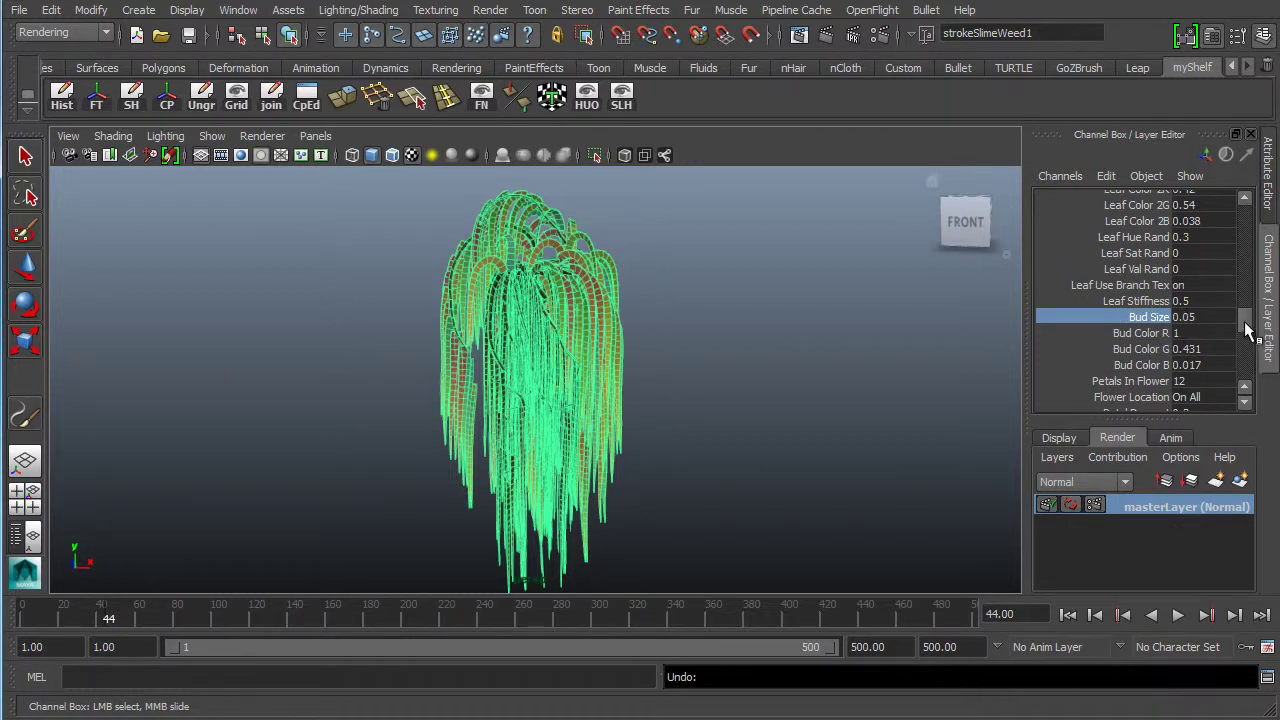
# - Look through the brush's flower, texture, multi-streak, thorn, reflectivity and occupy attributes down to the end of the list
pyautogui.scroll(-1, 1240, 330)
pyautogui.scroll(-7, 1244, 334)
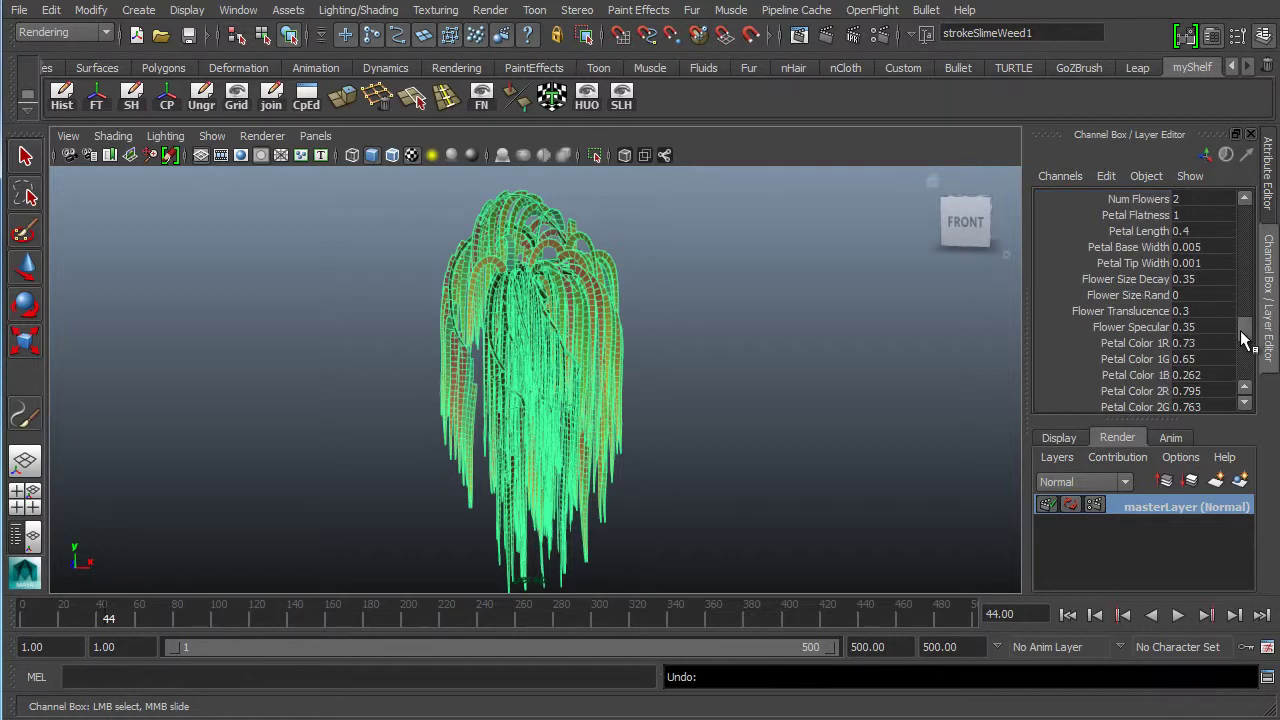
pyautogui.scroll(5, 1244, 334)
pyautogui.scroll(-5, 1244, 334)
pyautogui.moveTo(1241, 332); pyautogui.dragTo(1240, 345)
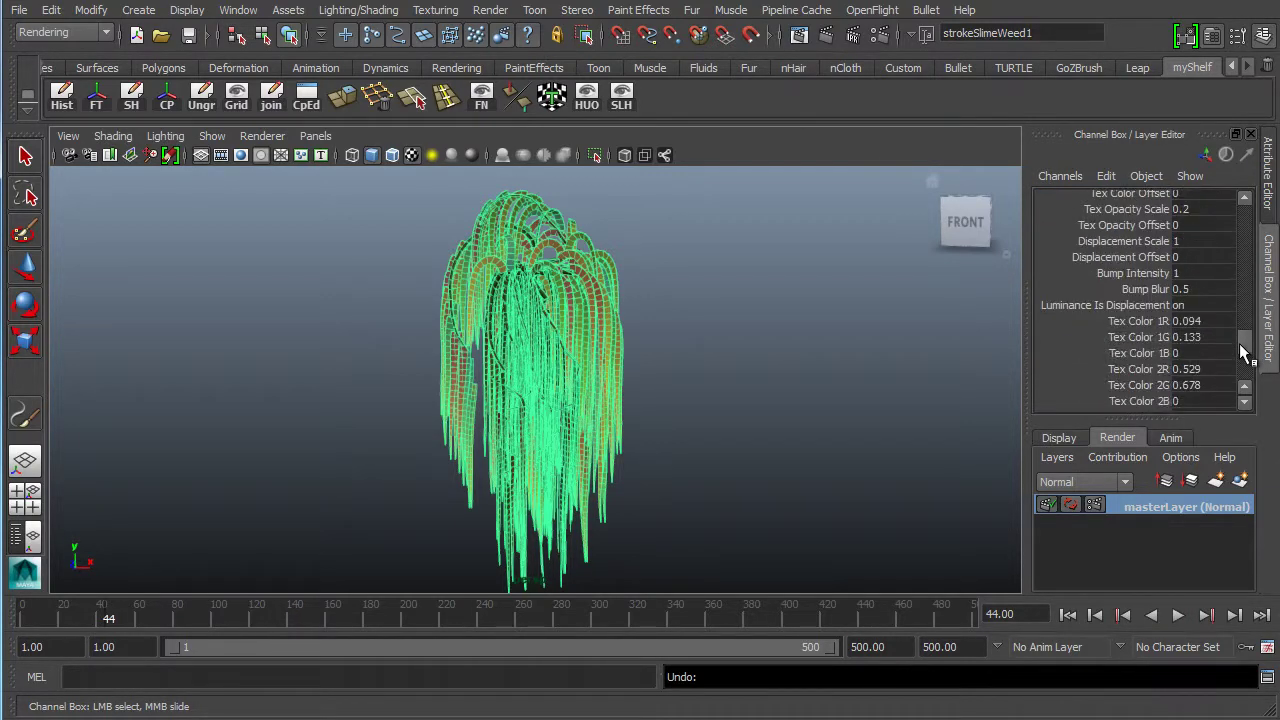
pyautogui.scroll(-2, 1244, 352)
pyautogui.scroll(5, 1245, 350)
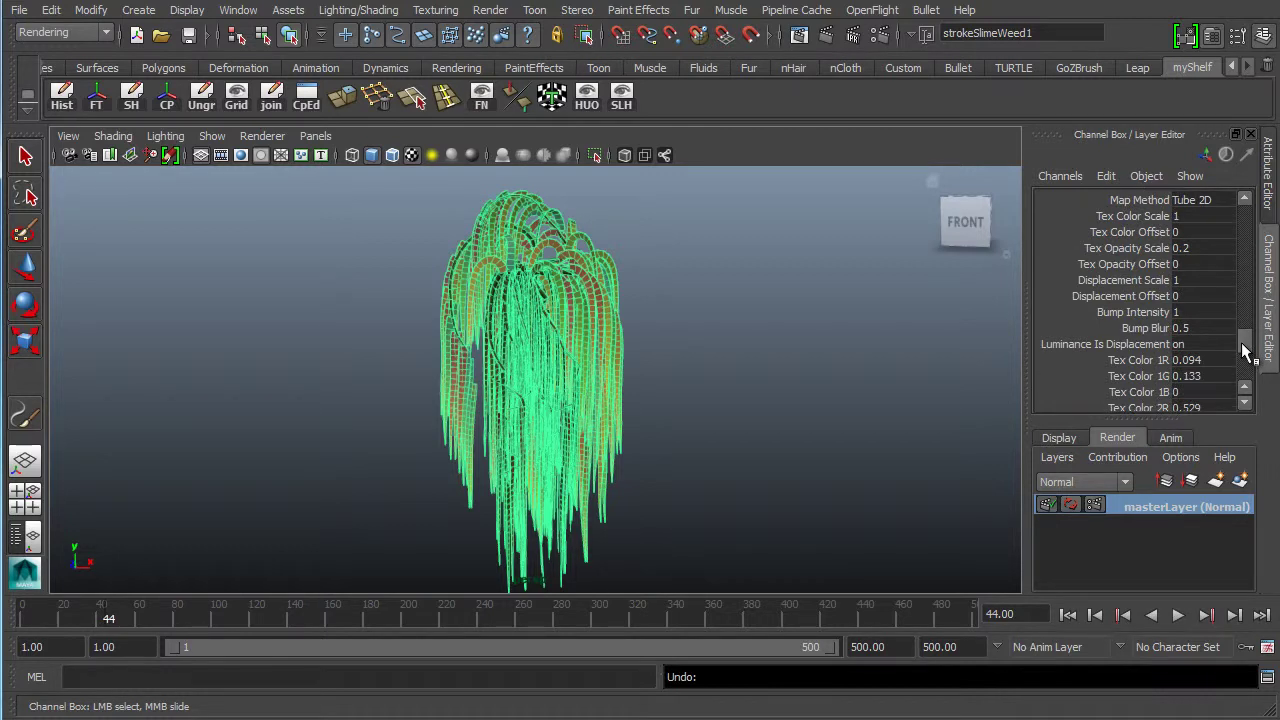
pyautogui.scroll(-3, 1244, 352)
pyautogui.scroll(-2, 1243, 350)
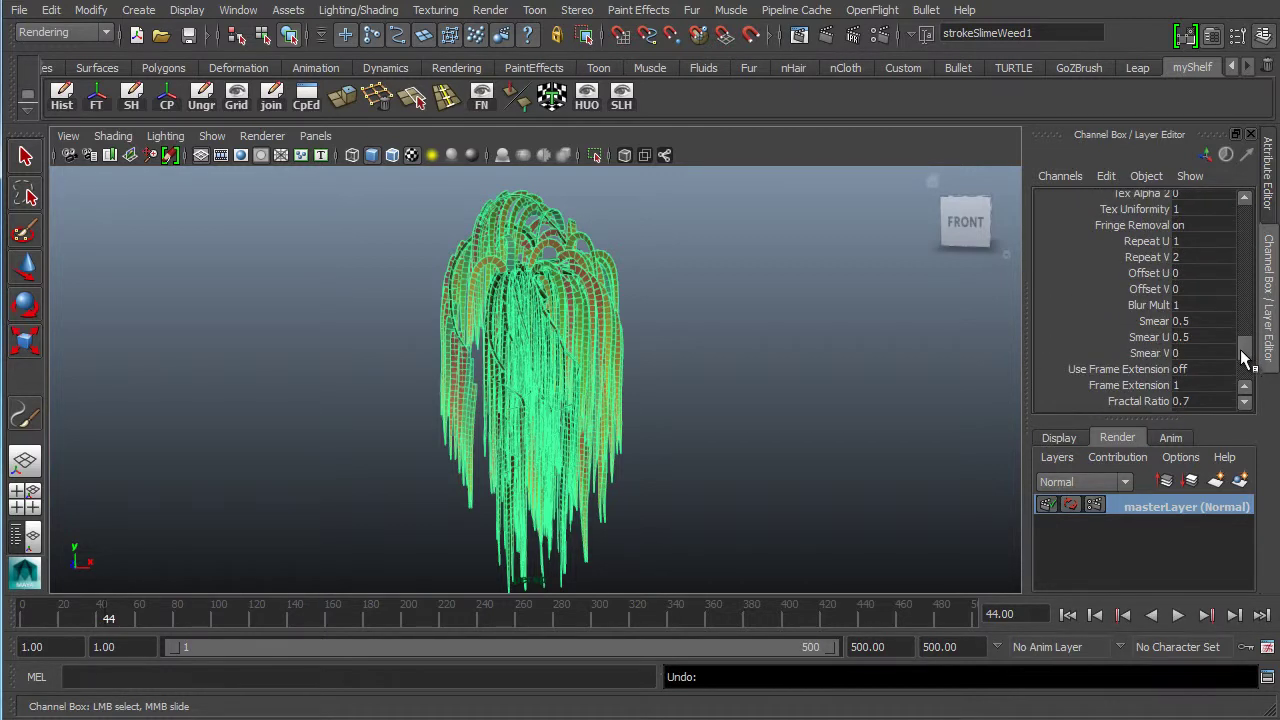
pyautogui.scroll(-7, 1243, 358)
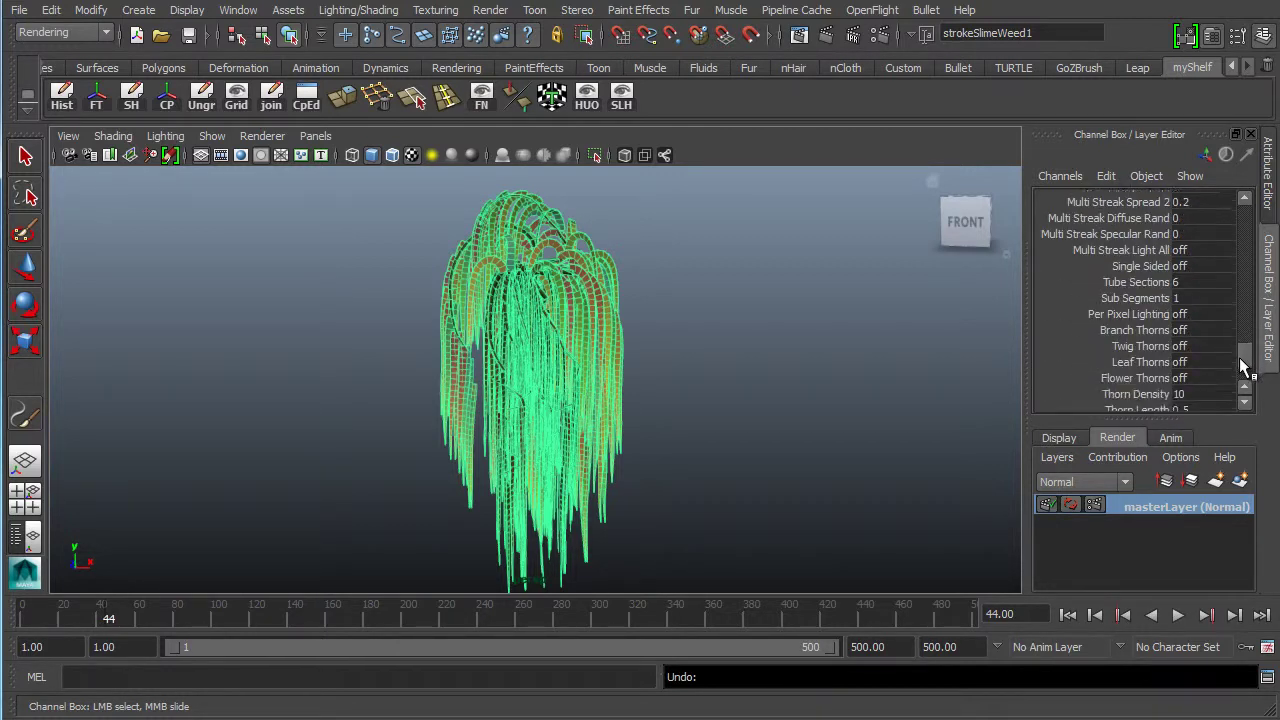
pyautogui.scroll(-4, 1244, 365)
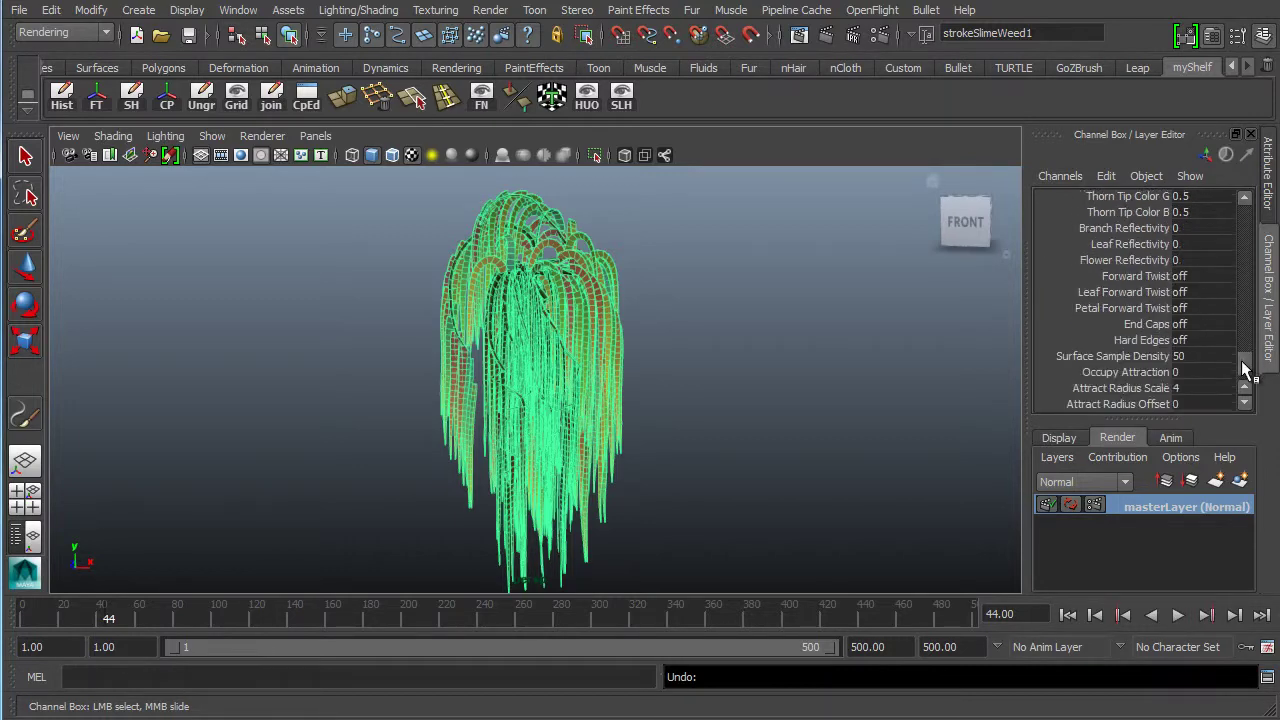
pyautogui.scroll(-3, 1244, 370)
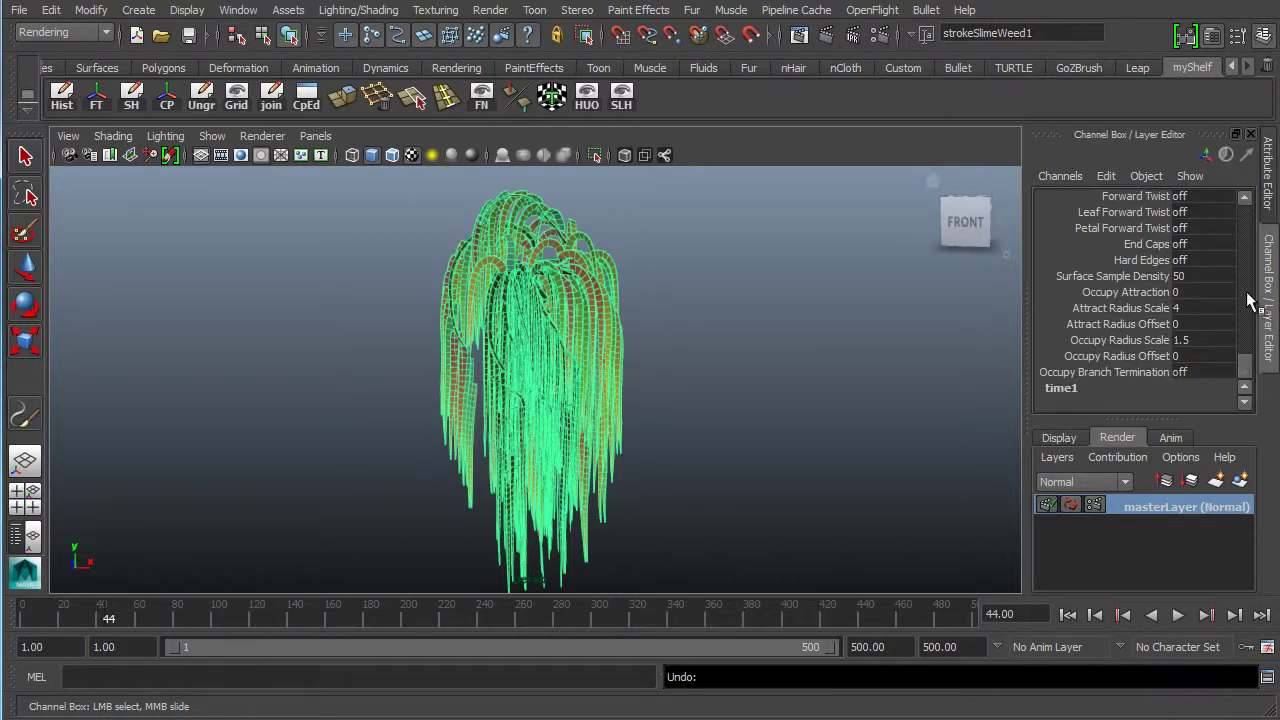
# - Examine the plant's hanging tips up close and its overall shape from the side and front
pyautogui.keyDown('alt'); pyautogui.moveTo(414, 360); pyautogui.dragTo(504, 386); pyautogui.keyUp('alt')
pyautogui.keyDown('alt'); pyautogui.moveTo(504, 388); pyautogui.dragTo(520, 334, button='middle'); pyautogui.keyUp('alt')
pyautogui.keyDown('alt'); pyautogui.moveTo(520, 334); pyautogui.dragTo(717, 377, button='right'); pyautogui.keyUp('alt')
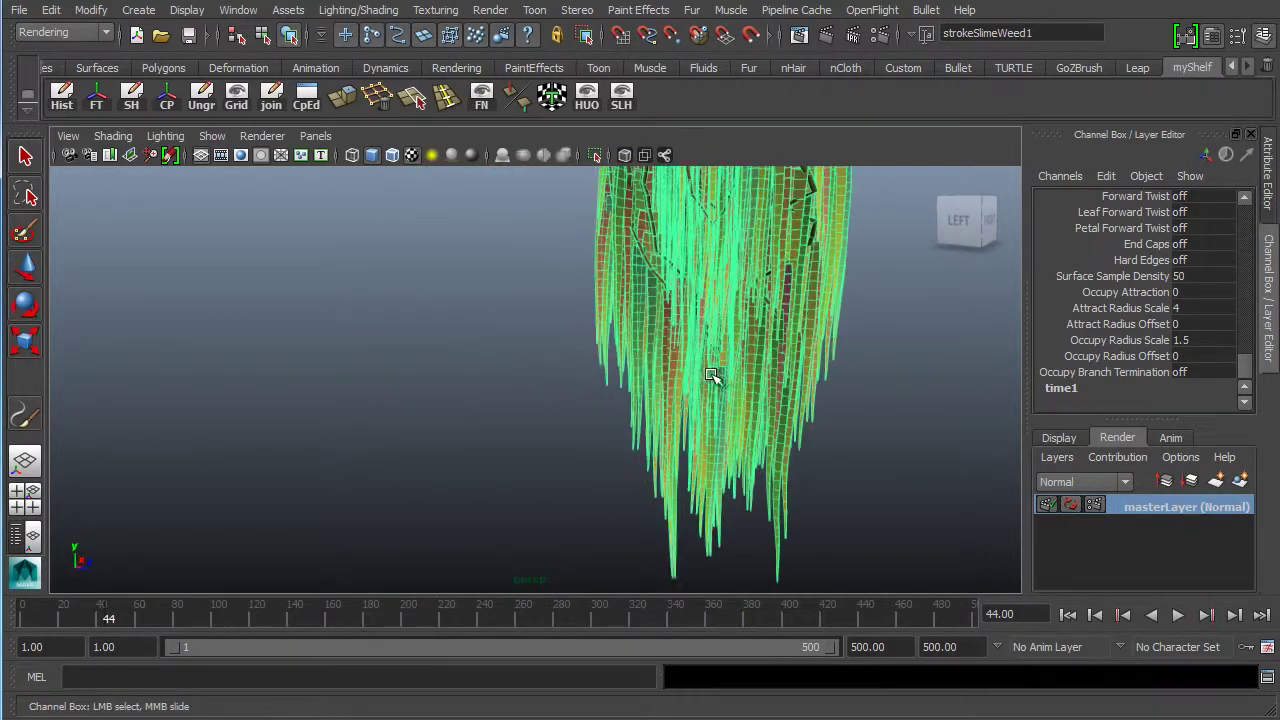
pyautogui.keyDown('alt'); pyautogui.moveTo(630, 381); pyautogui.dragTo(486, 393, button='middle'); pyautogui.keyUp('alt')
pyautogui.keyDown('alt'); pyautogui.moveTo(690, 446); pyautogui.dragTo(577, 420); pyautogui.keyUp('alt')
pyautogui.keyDown('alt'); pyautogui.moveTo(577, 420); pyautogui.dragTo(488, 491, button='middle'); pyautogui.keyUp('alt')
pyautogui.keyDown('alt'); pyautogui.moveTo(730, 419); pyautogui.dragTo(624, 440, button='right'); pyautogui.keyUp('alt')
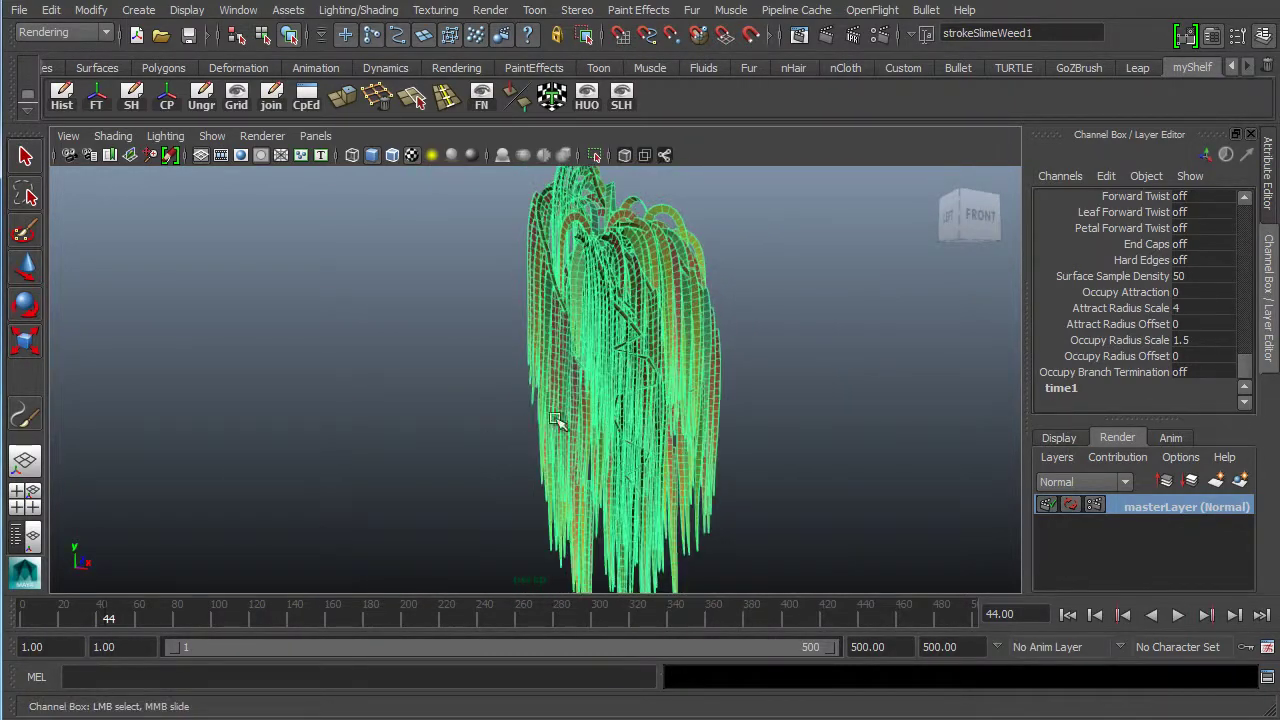
pyautogui.keyDown('alt'); pyautogui.moveTo(642, 398); pyautogui.dragTo(536, 415, button='right'); pyautogui.keyUp('alt')
pyautogui.keyDown('alt'); pyautogui.moveTo(537, 417); pyautogui.dragTo(452, 414, button='middle'); pyautogui.keyUp('alt')
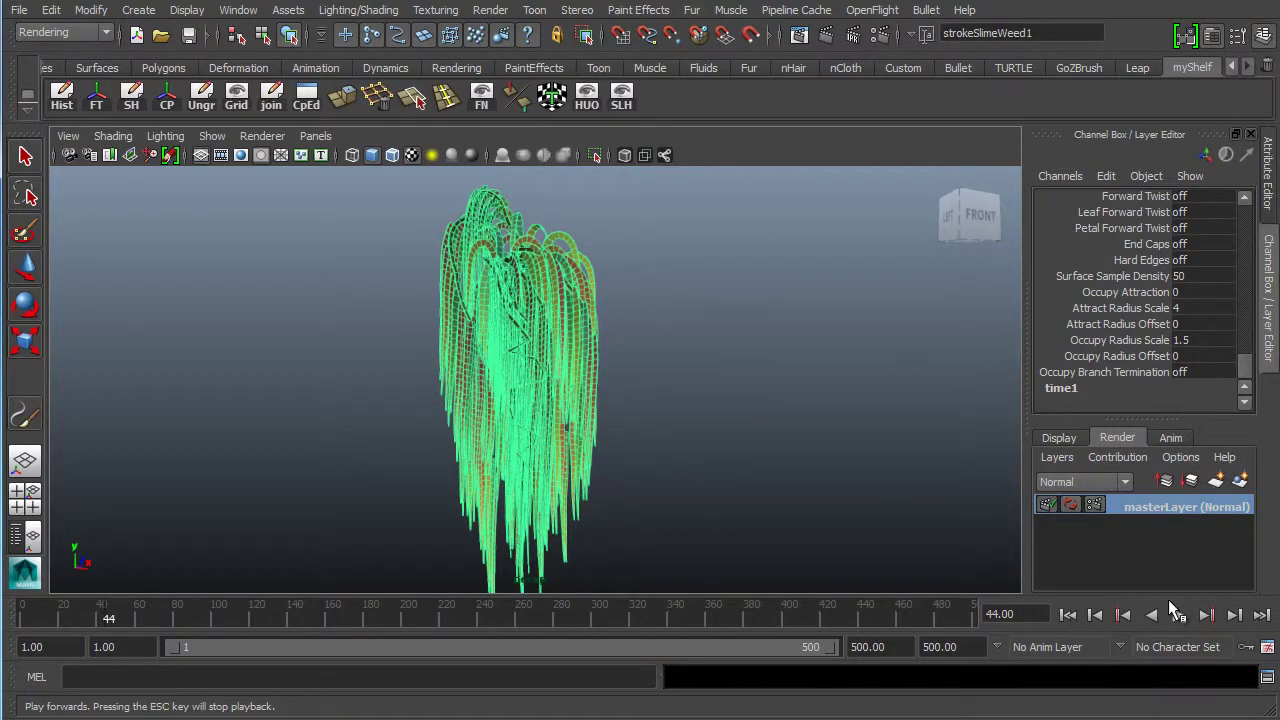
# - Play the animation on to frame 81, test-render that frame in the perspective view, and minimize the render window
pyautogui.click(1180, 615)
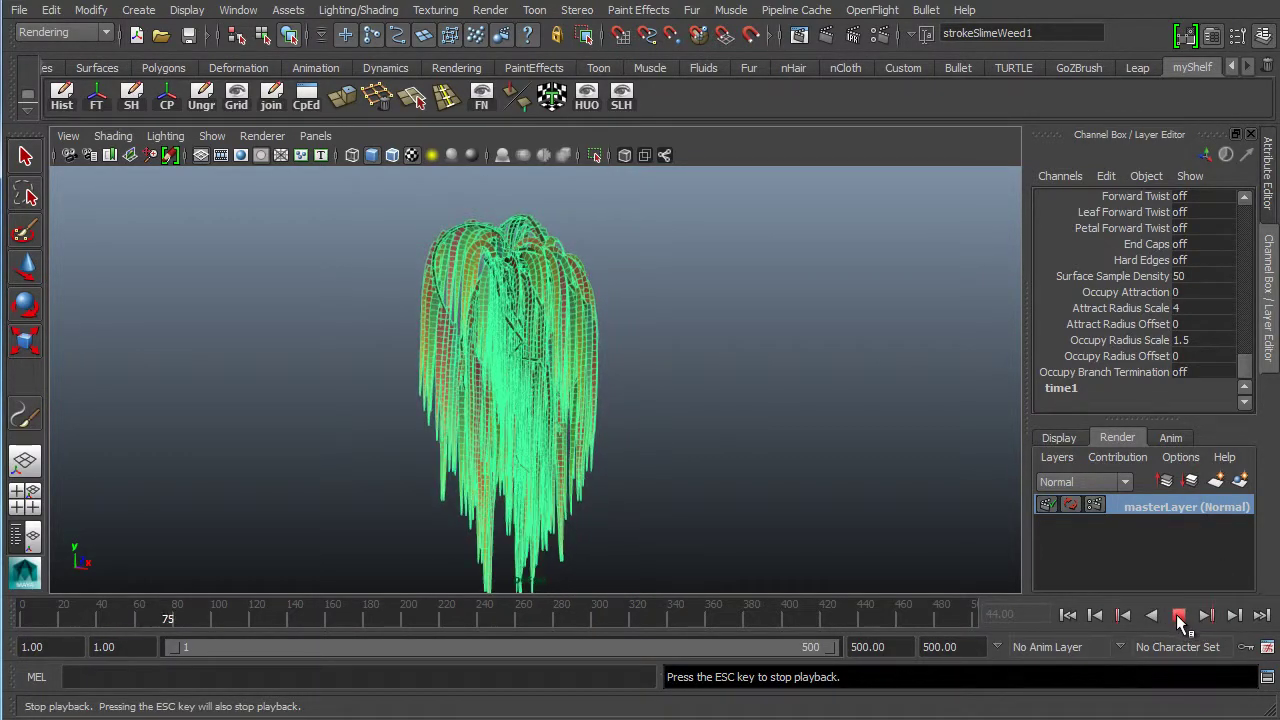
pyautogui.press('Escape')
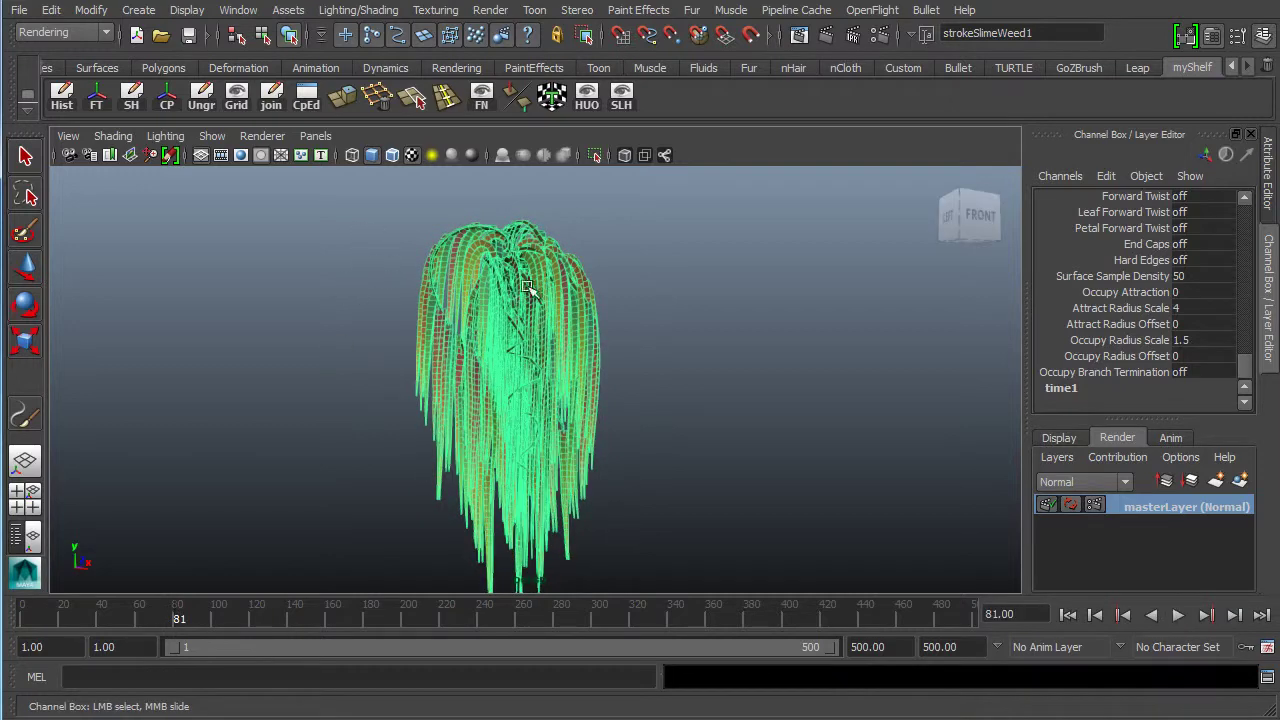
pyautogui.click(827, 36)
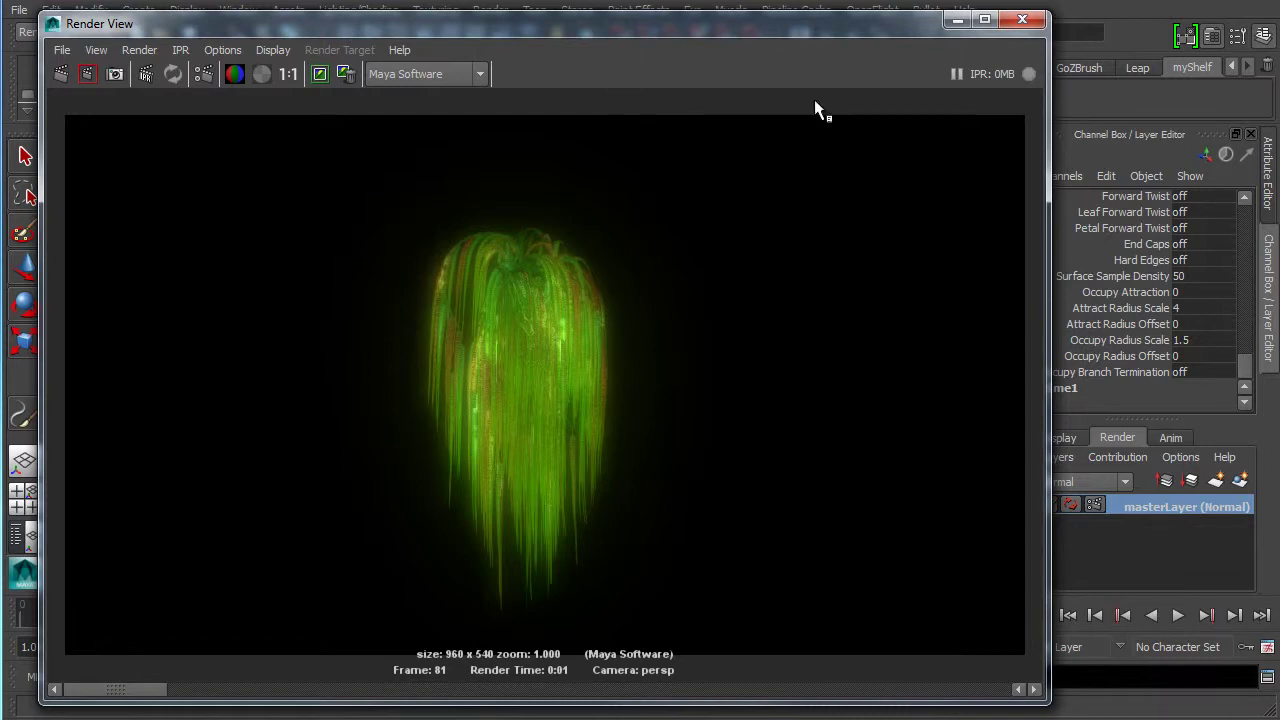
pyautogui.click(957, 19)
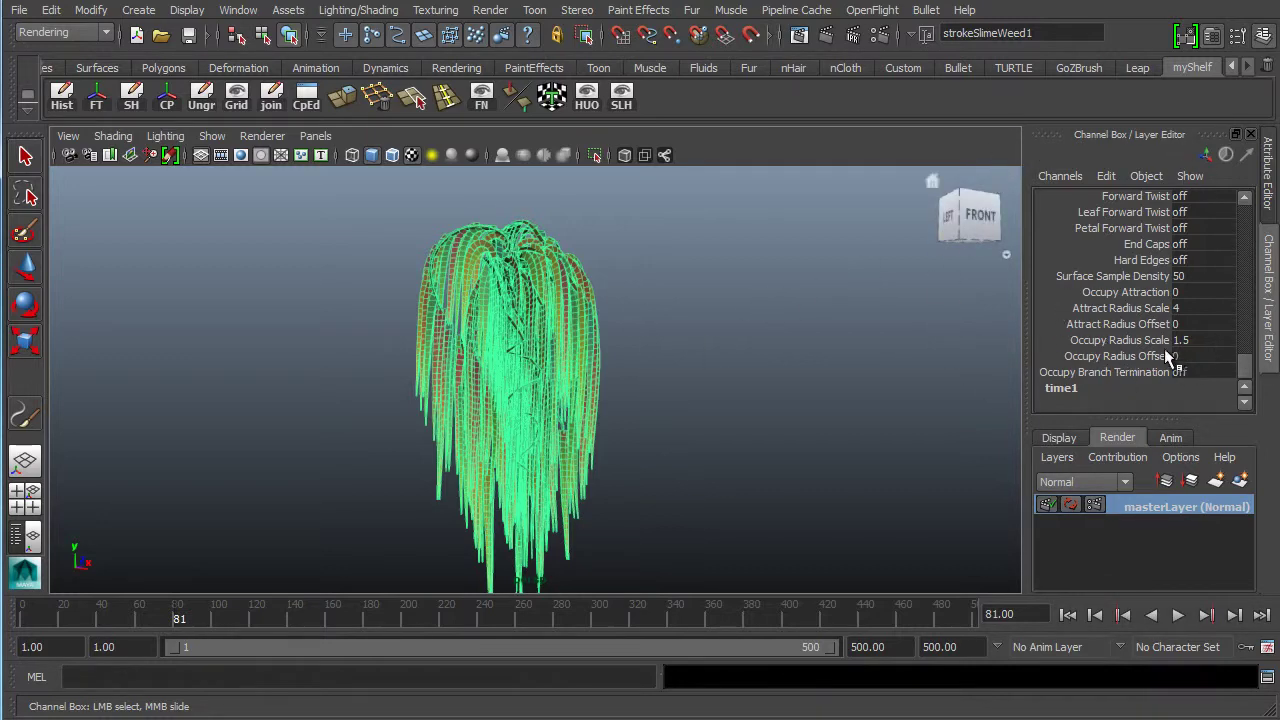
# - Look back through the brush's color, transparency, incandescence, specular, glow and shadow attributes
pyautogui.moveTo(1244, 366); pyautogui.dragTo(1258, 260)
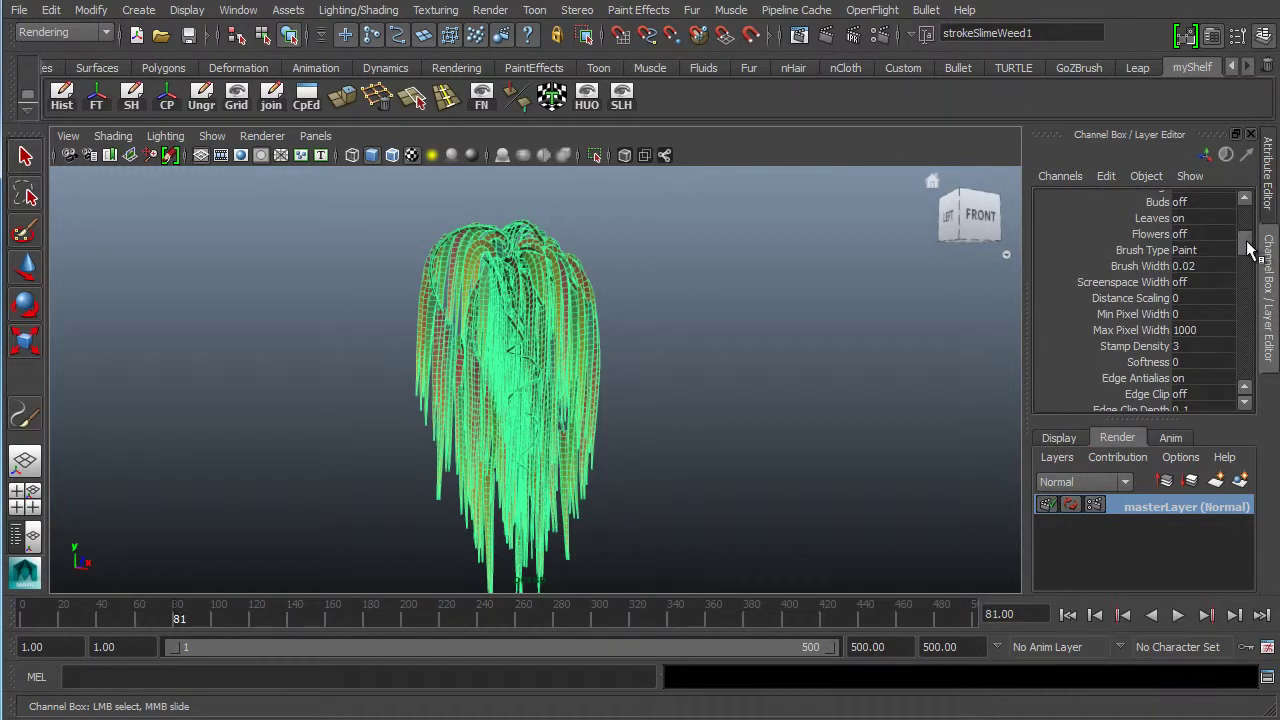
pyautogui.scroll(3, 1249, 250)
pyautogui.scroll(-10, 1245, 250)
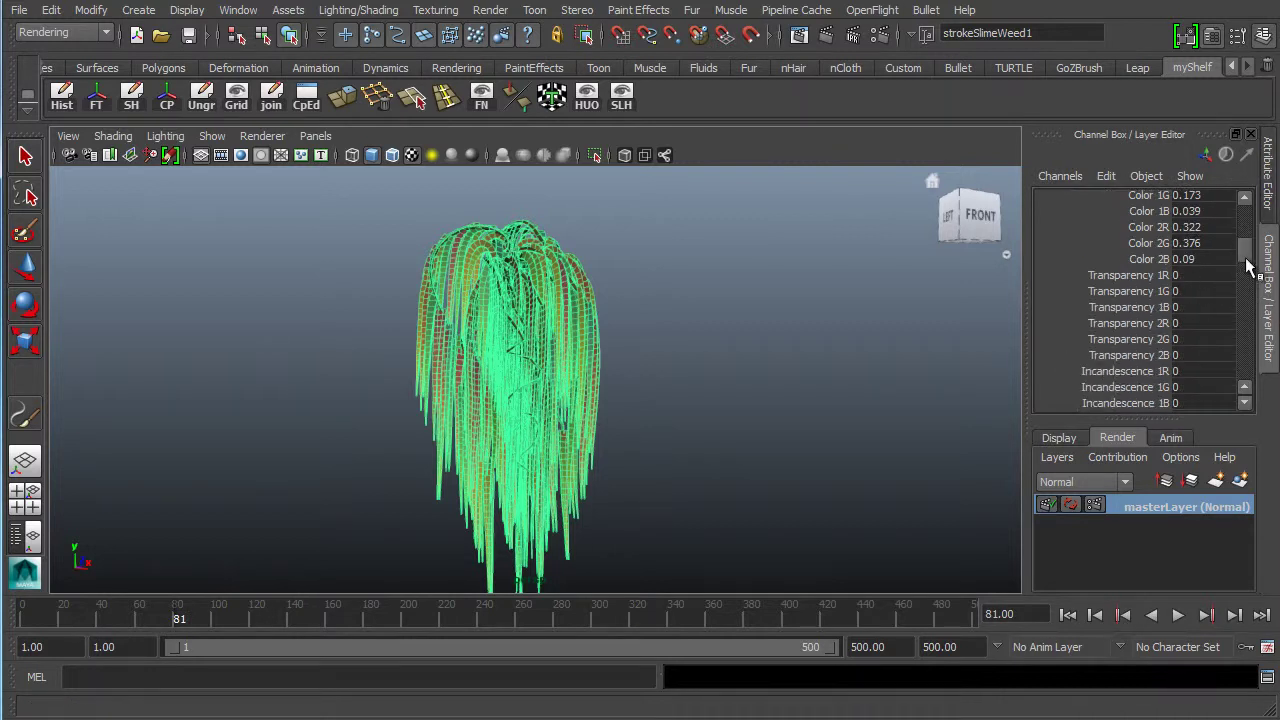
pyautogui.scroll(-5, 1247, 264)
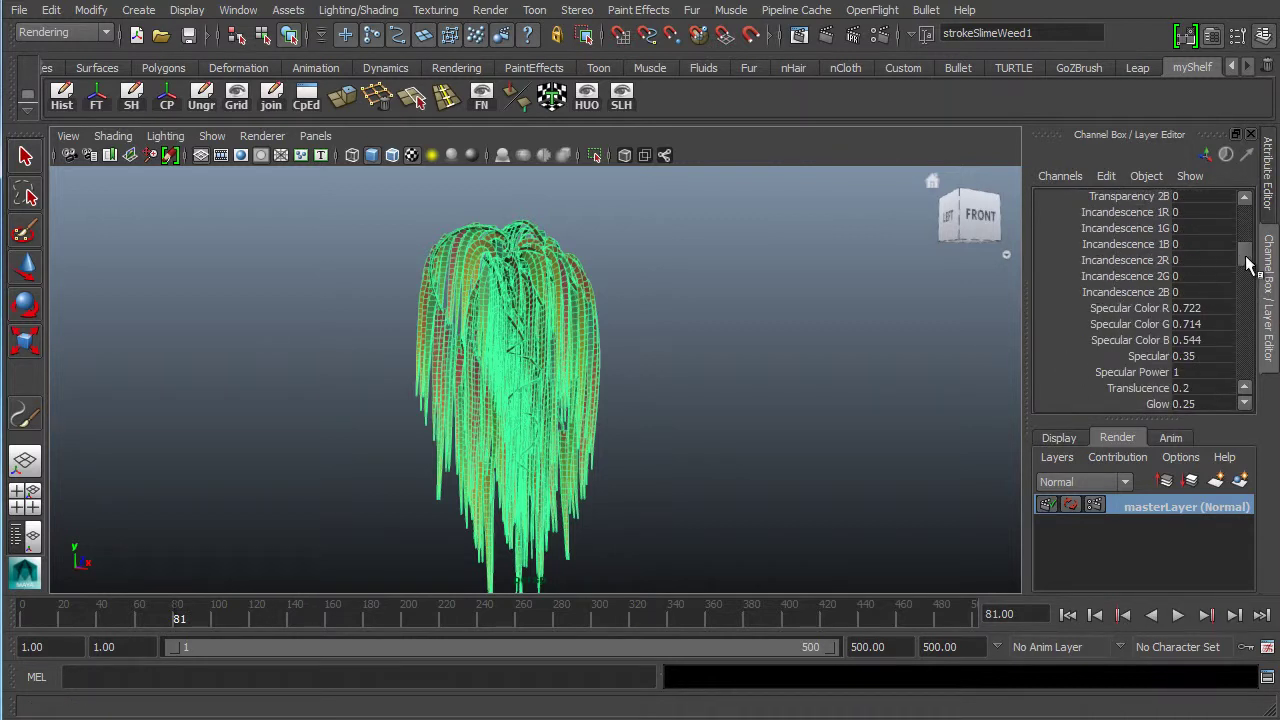
pyautogui.scroll(-5, 1249, 263)
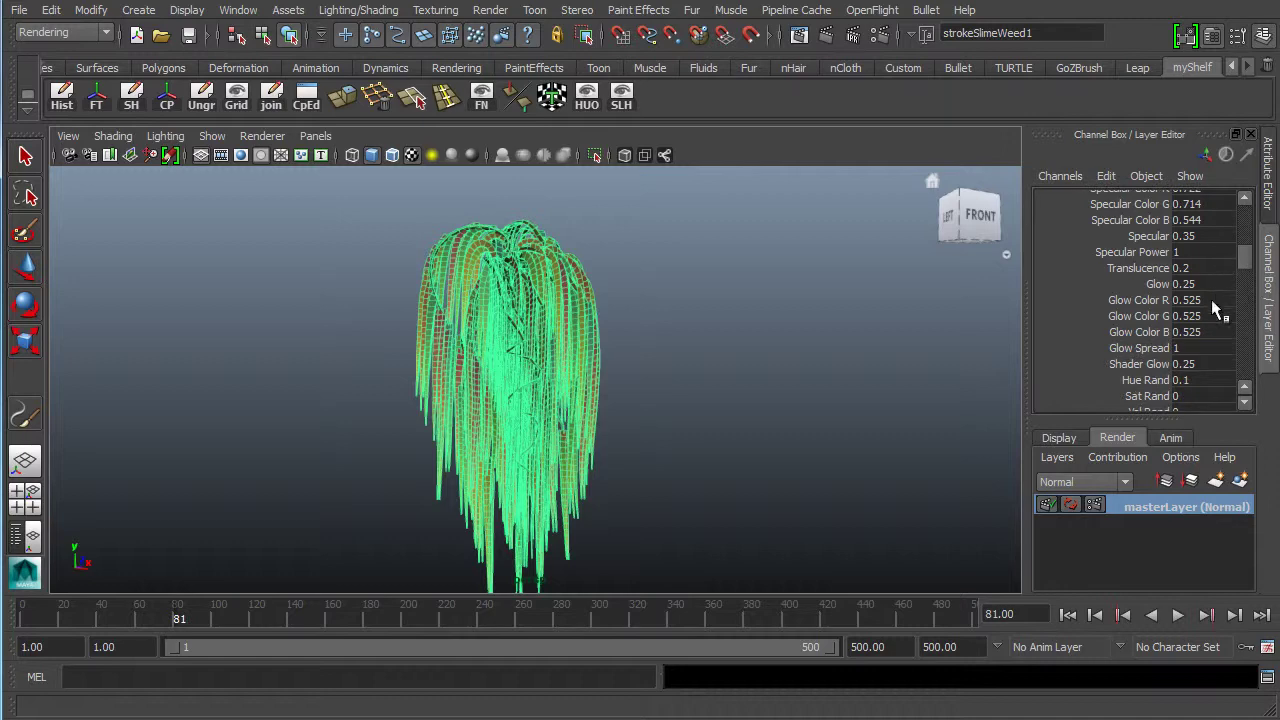
pyautogui.scroll(-5, 1249, 263)
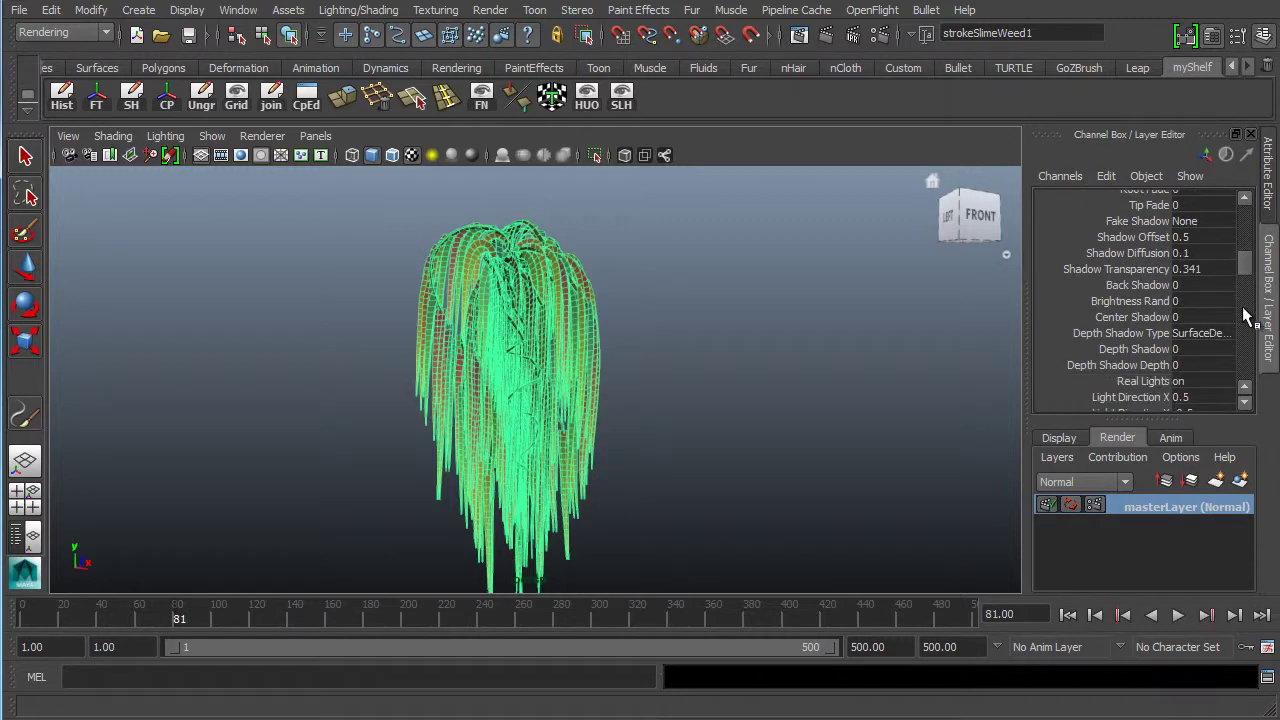